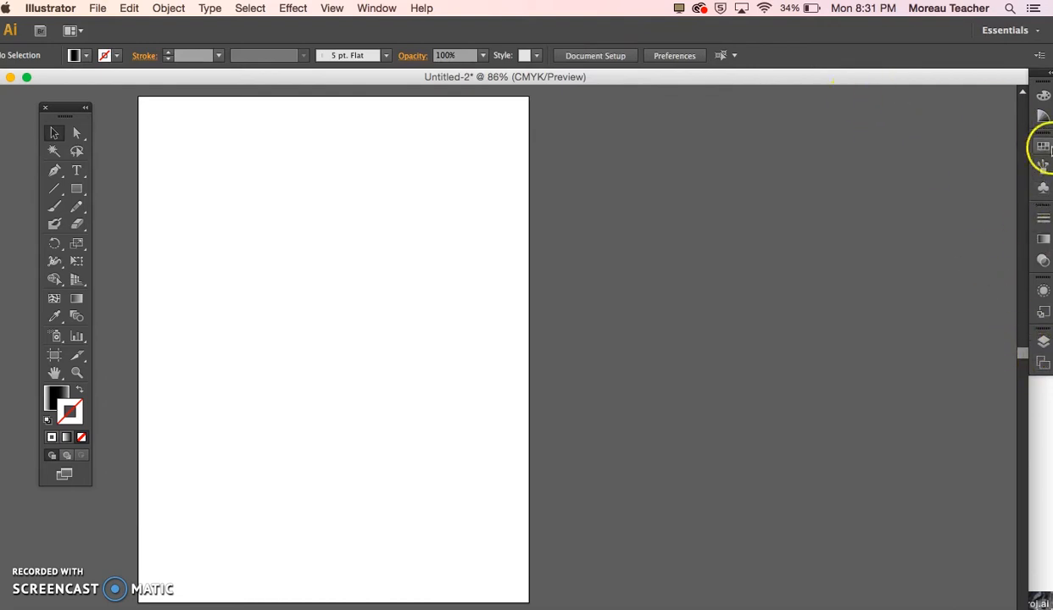
# - Display the Appearance attributes and lengthen their panel until the stroke, fill and opacity entries all fit
pyautogui.click(1043, 292)
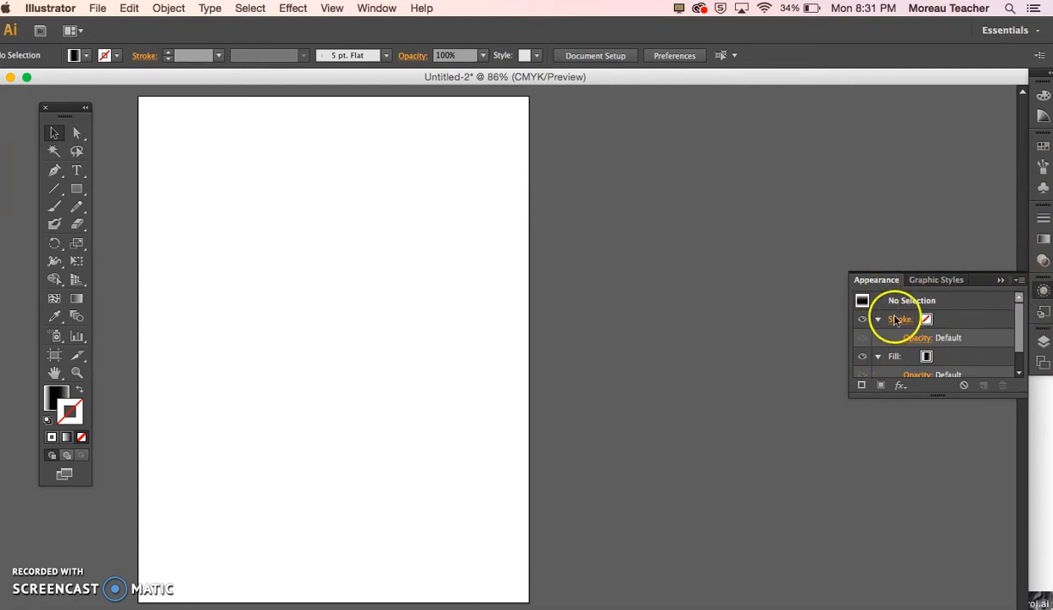
pyautogui.scroll(-2, 911, 332)
pyautogui.scroll(2, 916, 337)
pyautogui.scroll(-2, 916, 337)
pyautogui.moveTo(1023, 397); pyautogui.dragTo(1030, 462)
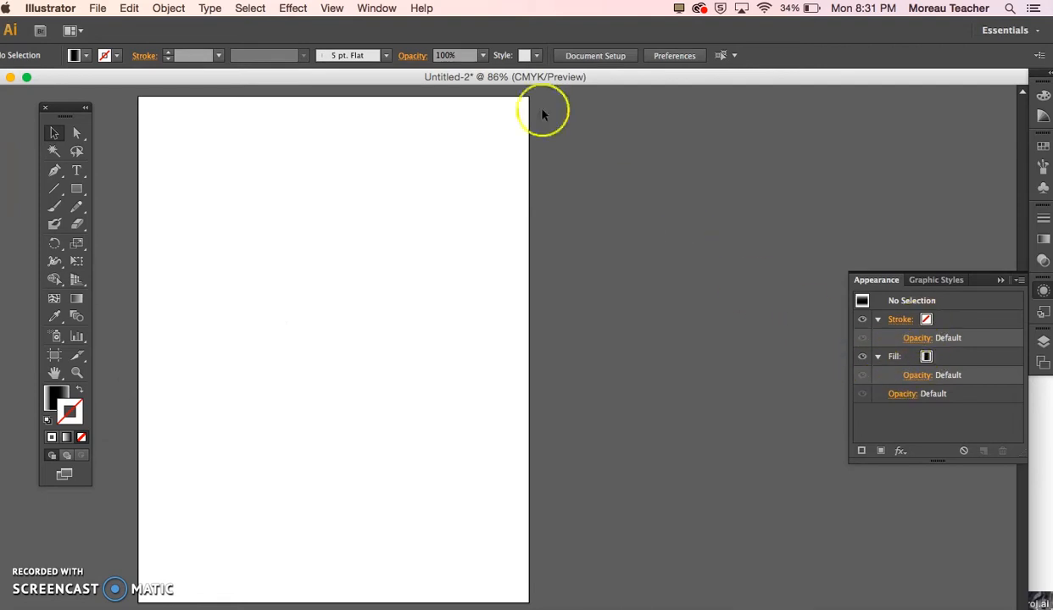
# - Show the Graphic Styles and detach them as a separate floating panel above Appearance
pyautogui.click(377, 8)
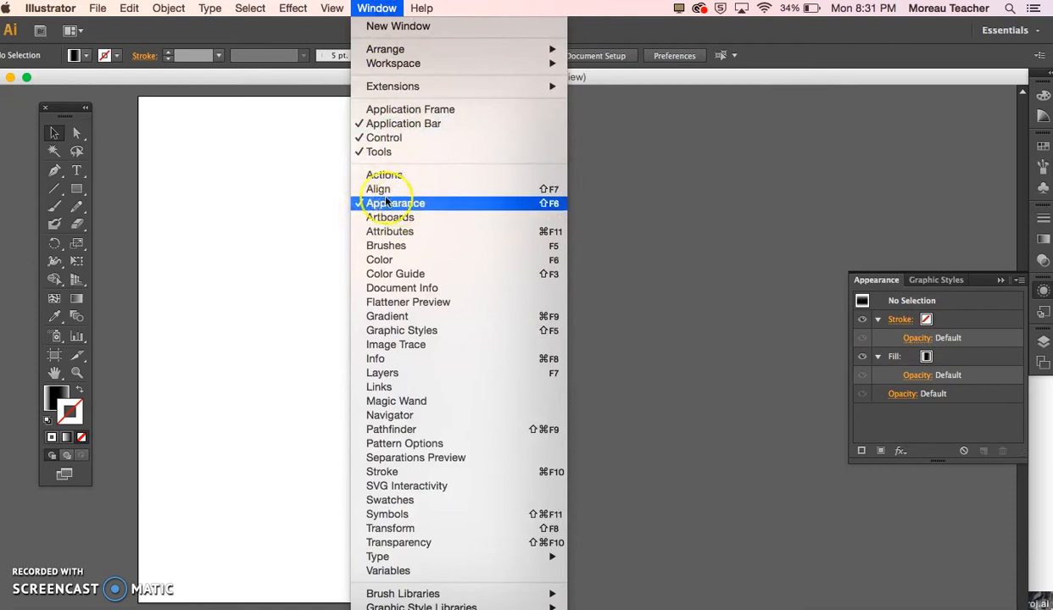
pyautogui.click(394, 331)
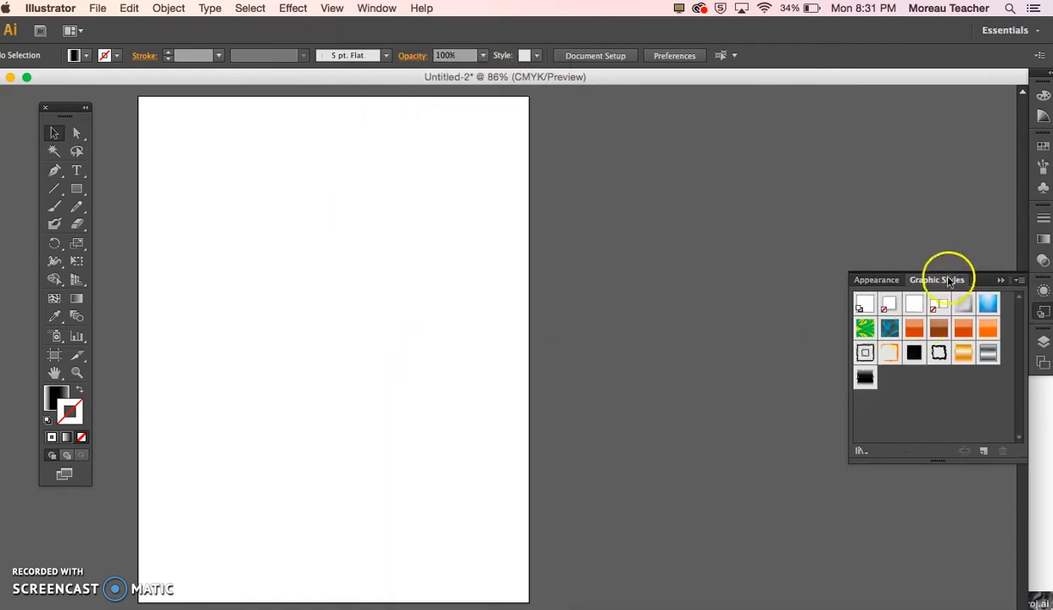
pyautogui.moveTo(941, 271); pyautogui.dragTo(875, 85)
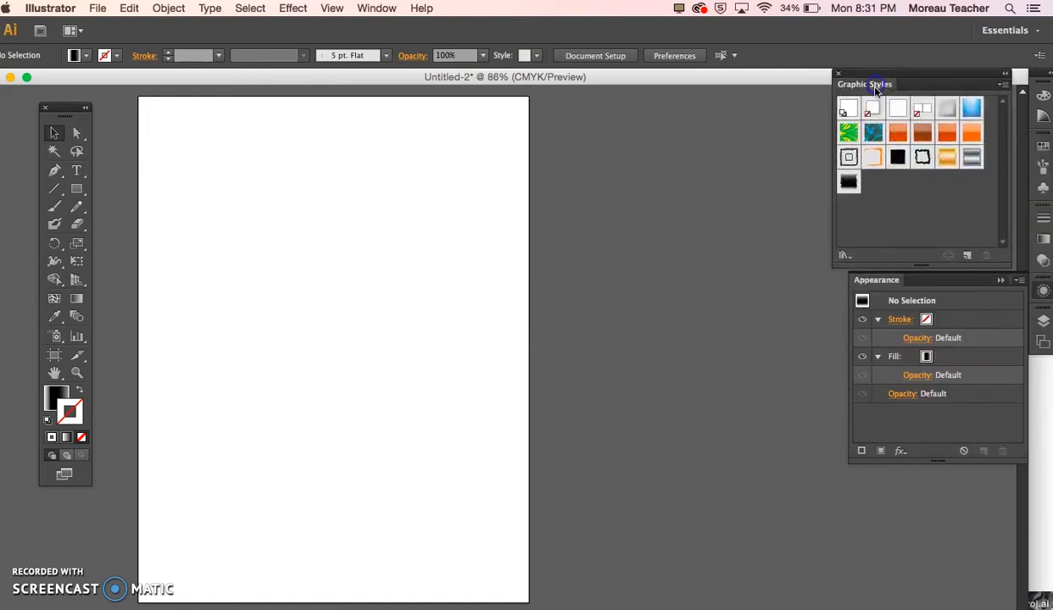
# - Detach Layers from Artboards and position it directly beneath the reopened Appearance panel
pyautogui.click(1042, 321)
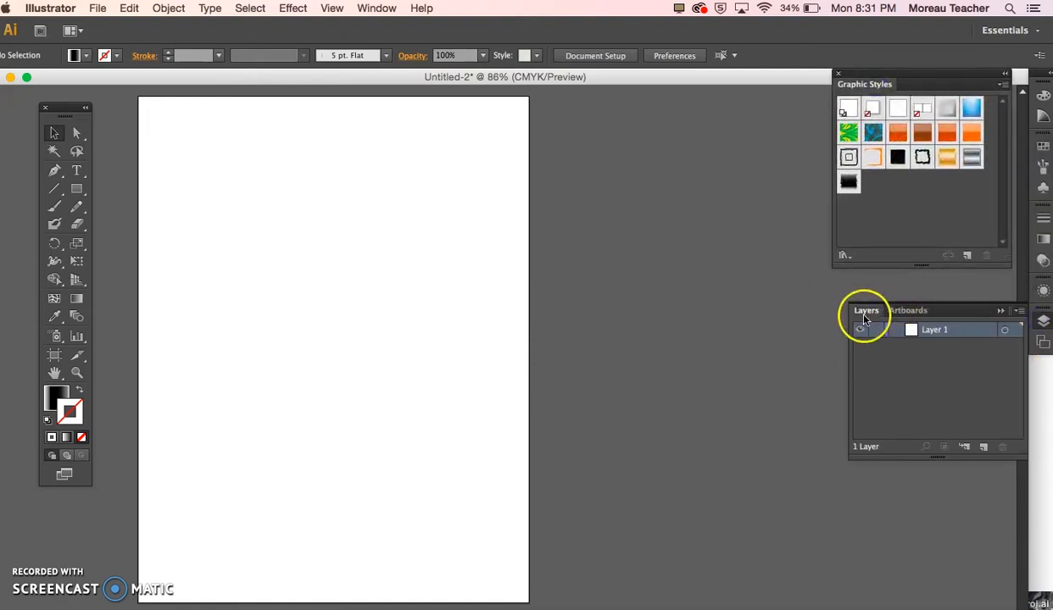
pyautogui.moveTo(865, 322); pyautogui.dragTo(773, 460)
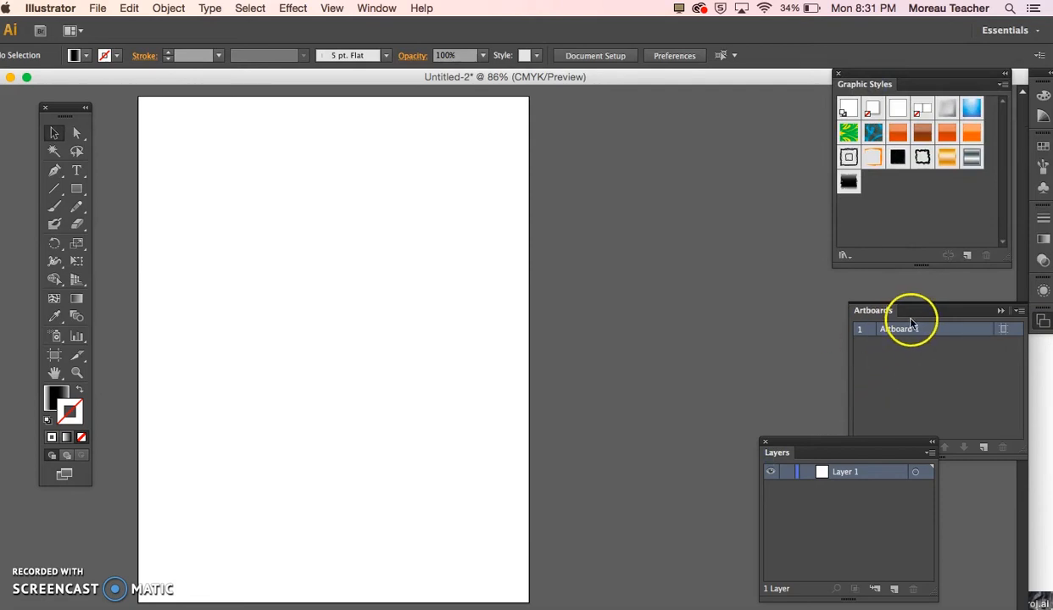
pyautogui.click(999, 311)
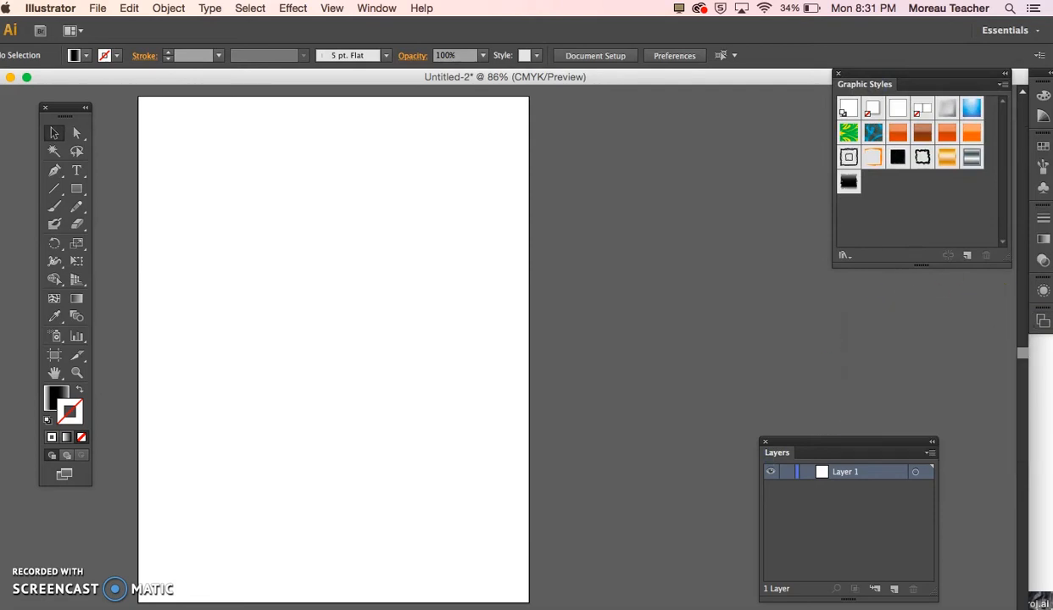
pyautogui.click(1043, 291)
pyautogui.moveTo(787, 446); pyautogui.dragTo(872, 472)
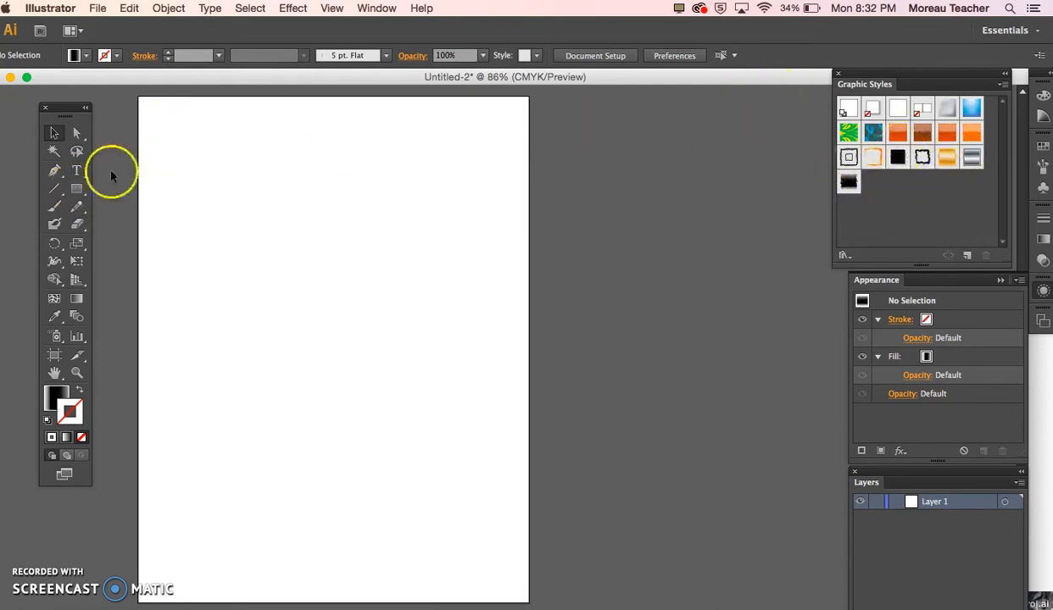
# - Draw a large upright rectangle covering most of the artboard, using the black gradient fill and no stroke
pyautogui.click(78, 190)
pyautogui.moveTo(173, 151); pyautogui.dragTo(469, 530)
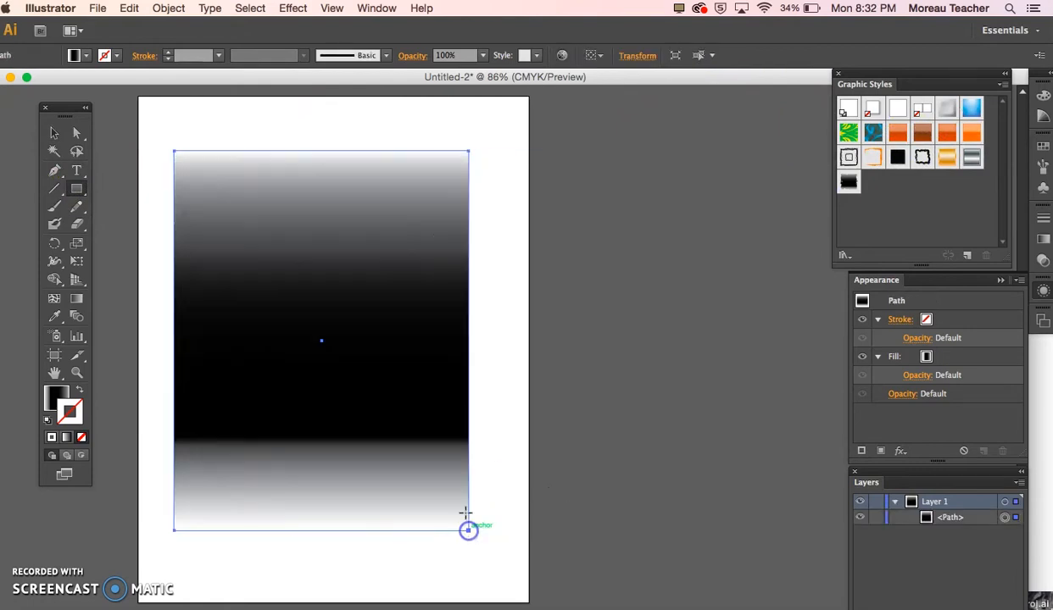
pyautogui.click(293, 8)
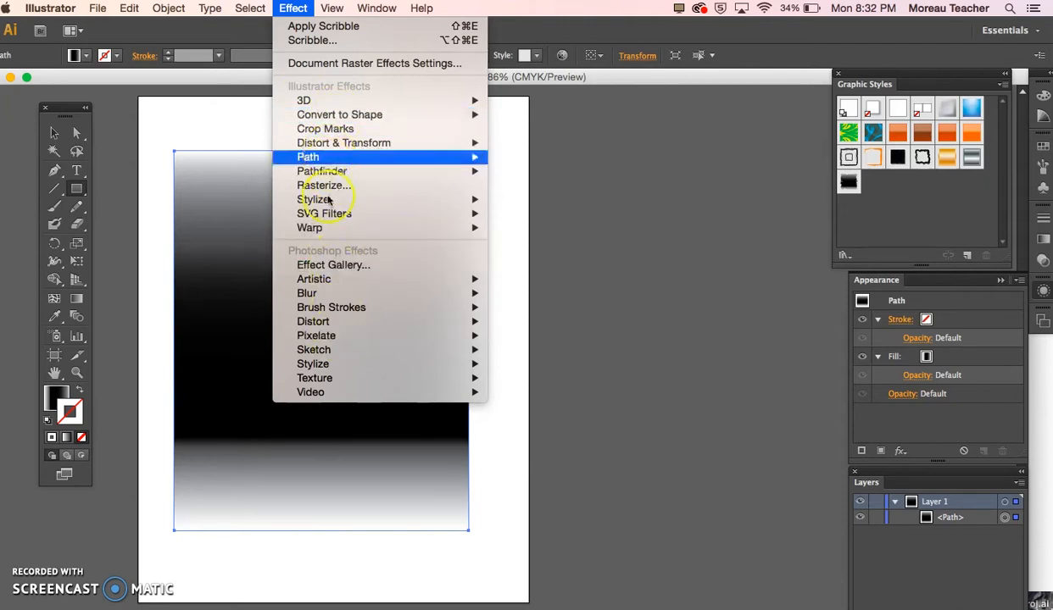
pyautogui.moveTo(360, 202)
pyautogui.click(631, 224)
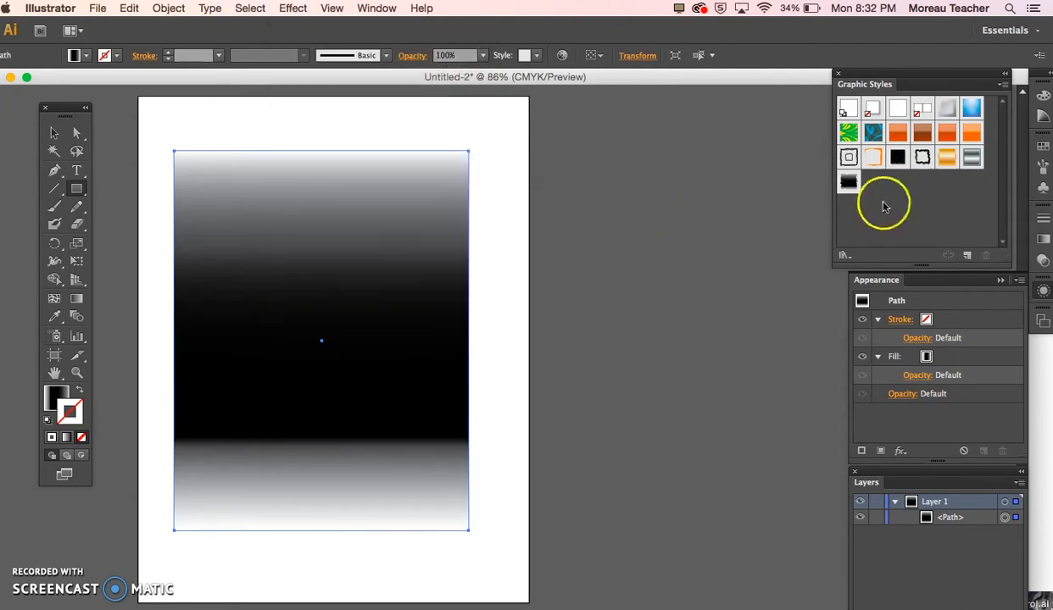
# - Try the Pencil, Foliage_GS, Copper Highlight and Rust Highlight graphic styles on the rectangle, ending with Charcoal
pyautogui.click(848, 157)
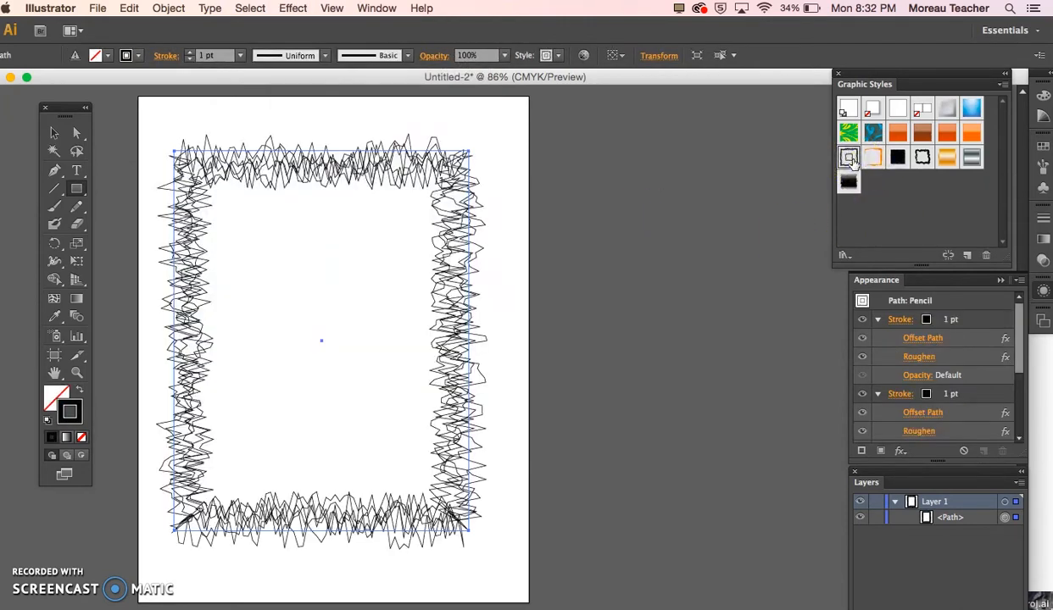
pyautogui.click(848, 132)
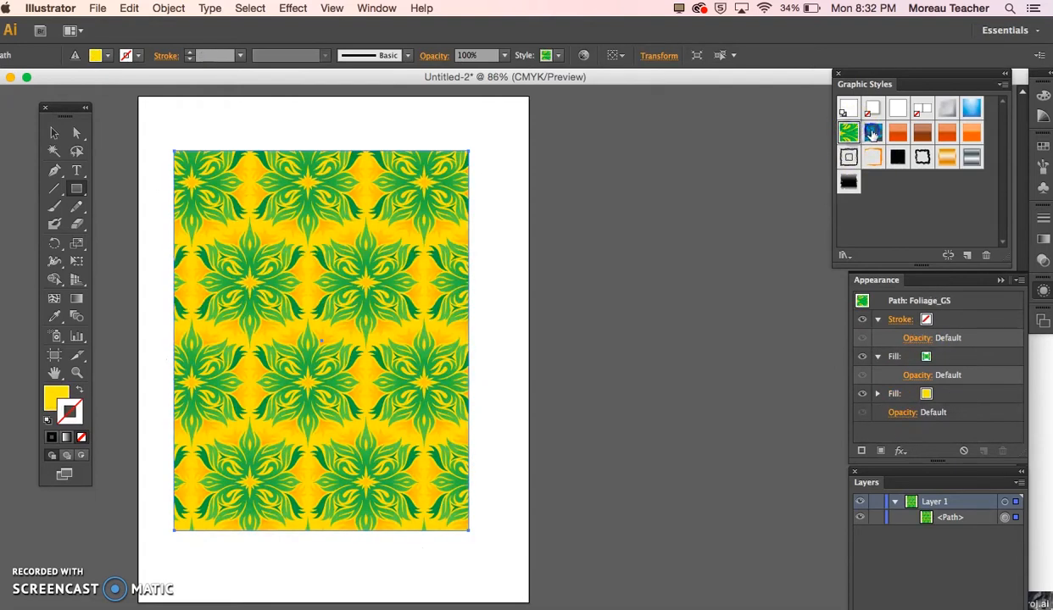
pyautogui.click(873, 133)
pyautogui.click(921, 136)
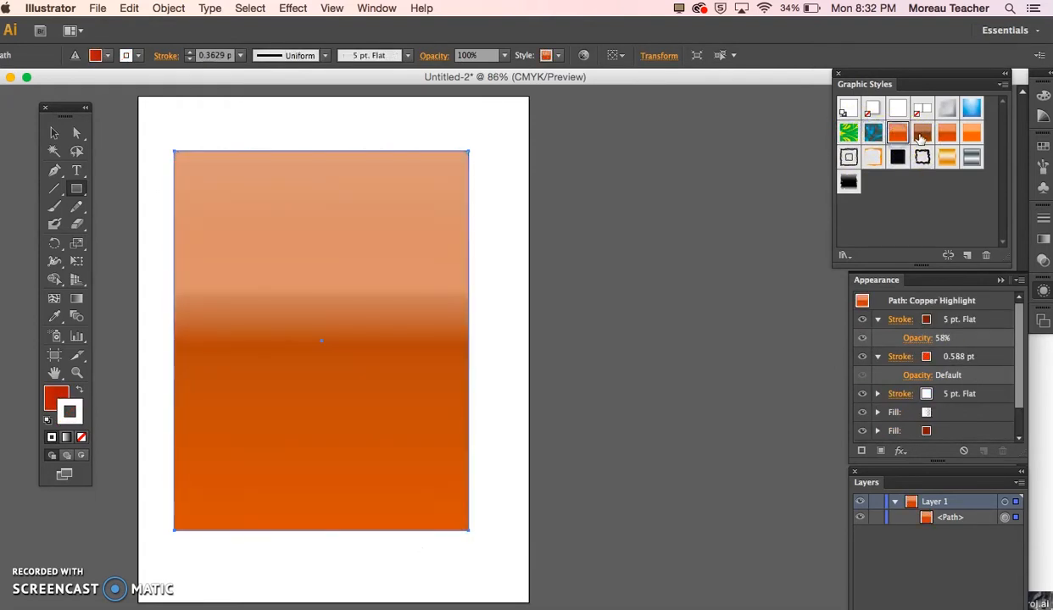
pyautogui.click(922, 134)
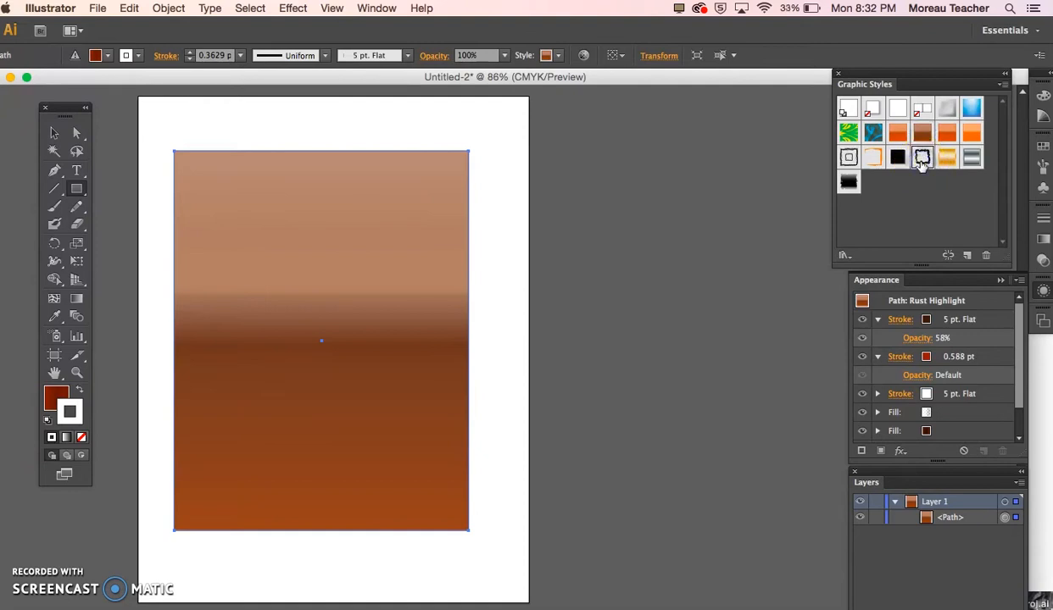
pyautogui.click(849, 158)
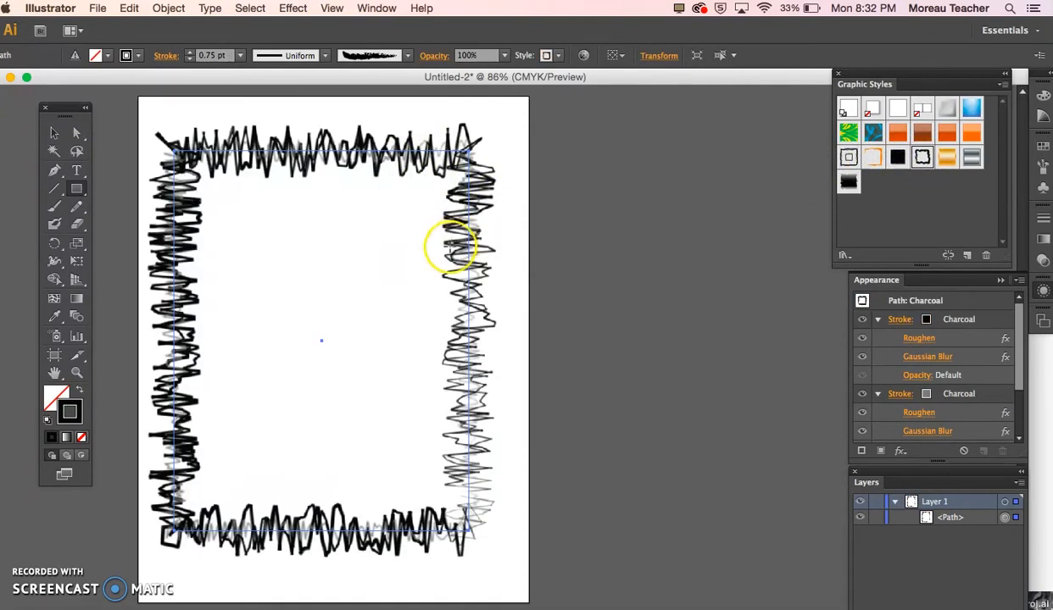
pyautogui.click(298, 8)
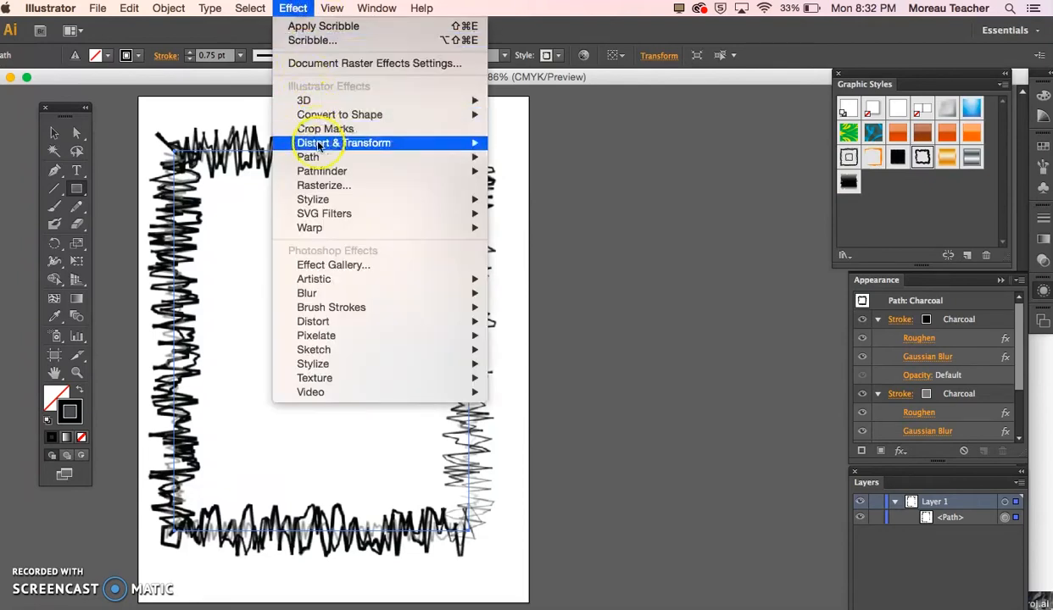
pyautogui.moveTo(320, 146)
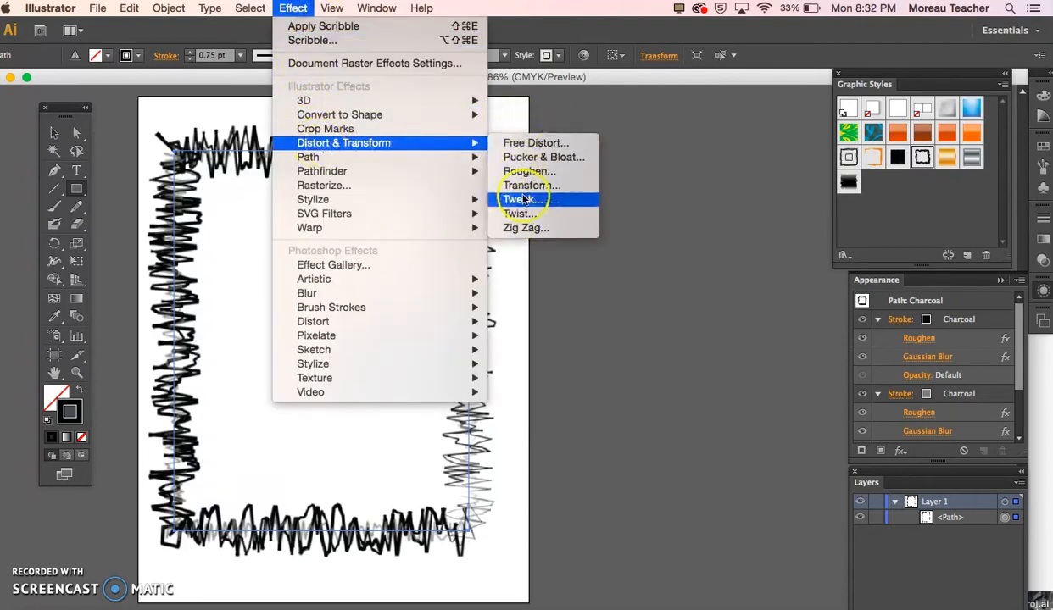
pyautogui.click(674, 166)
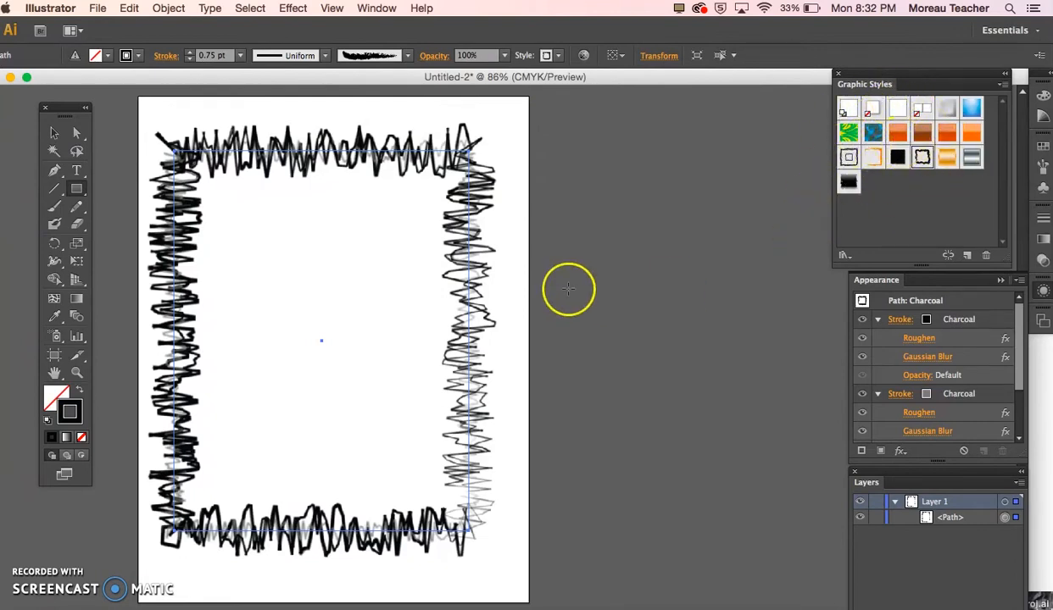
# - Move the Charcoal rectangle slightly up and shrink it to roughly two-thirds of its size in the artboard's upper-left area
pyautogui.click(54, 133)
pyautogui.moveTo(261, 147); pyautogui.dragTo(264, 132)
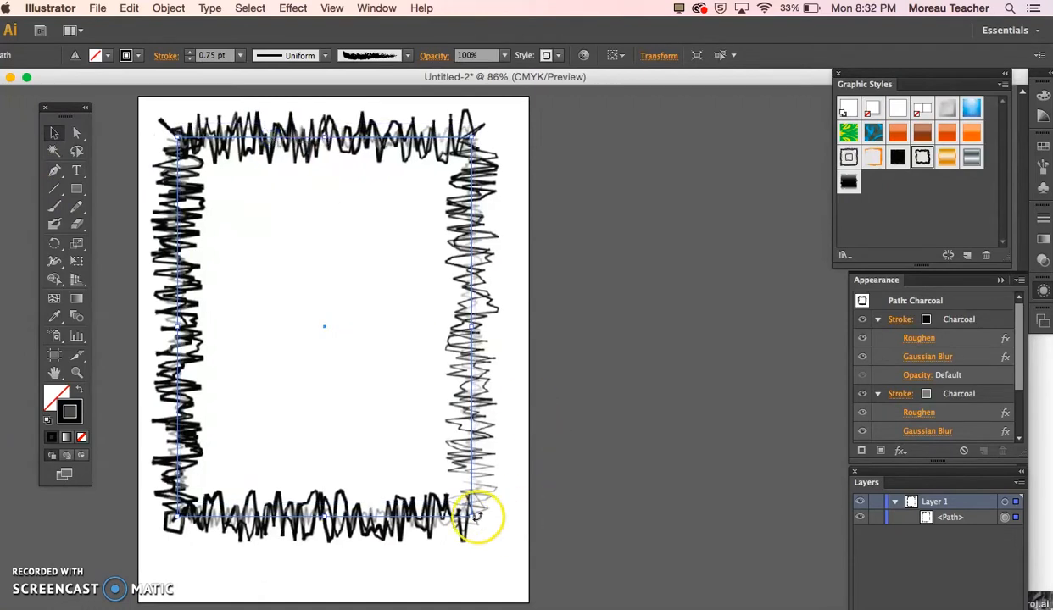
pyautogui.moveTo(437, 459); pyautogui.dragTo(381, 362)
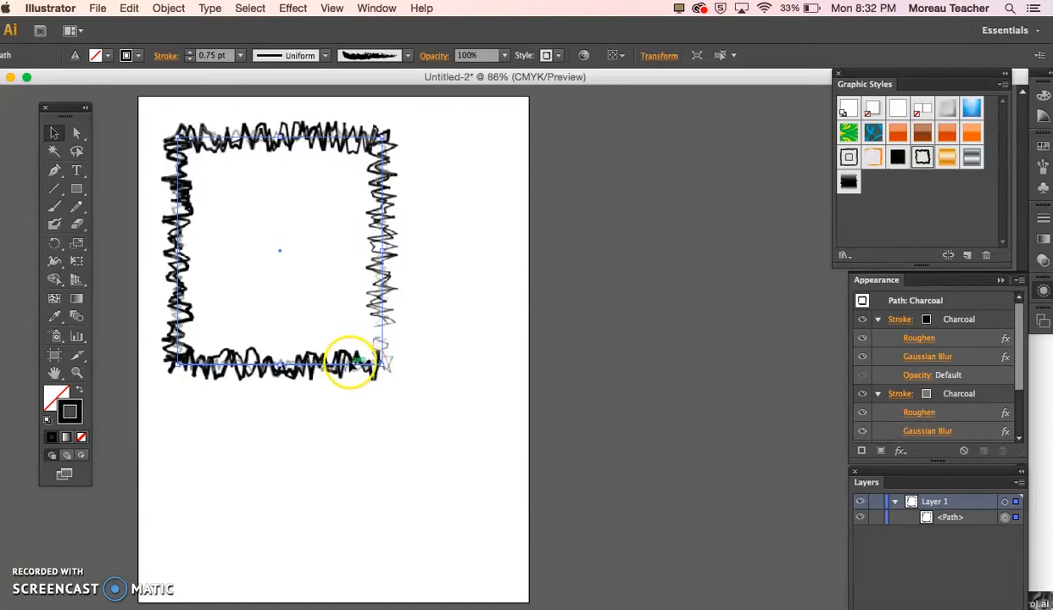
# - Collapse Layer 1 and place a copy of the Charcoal rectangle overlapping the original's lower-right corner
pyautogui.click(896, 502)
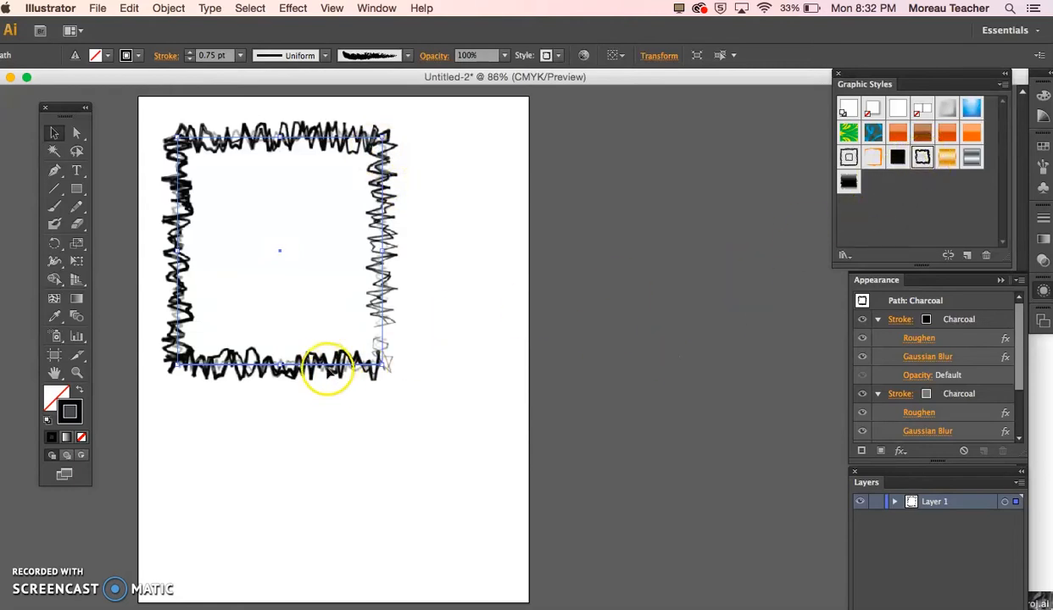
pyautogui.moveTo(308, 364); pyautogui.dragTo(366, 497)
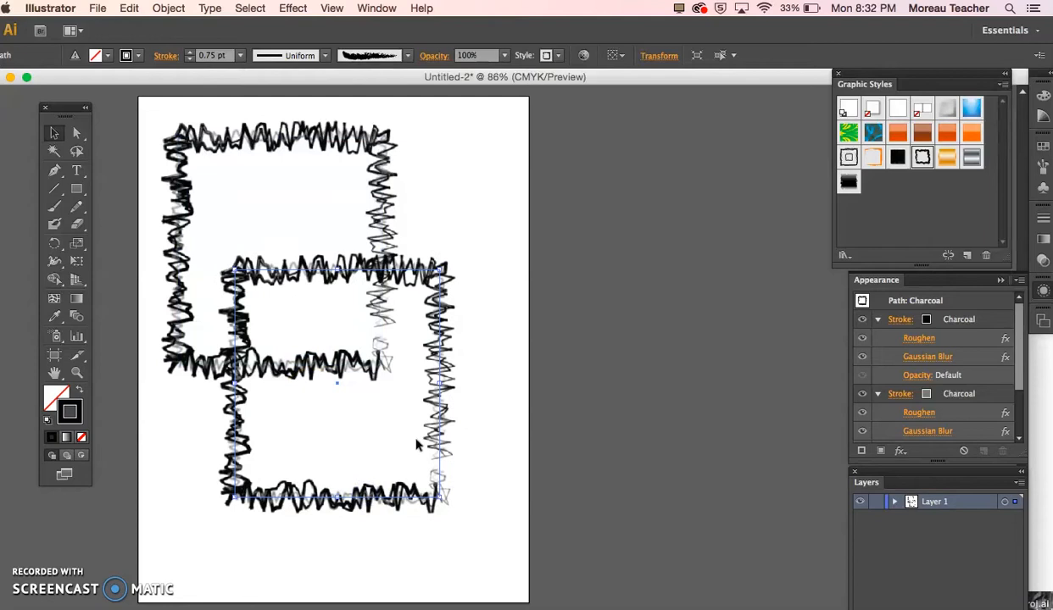
# - Open the Illuminate Styles library and try Fire Arrows Arched Highlight and Onyx on the copied rectangle, ending with the pink arrows style
pyautogui.click(844, 257)
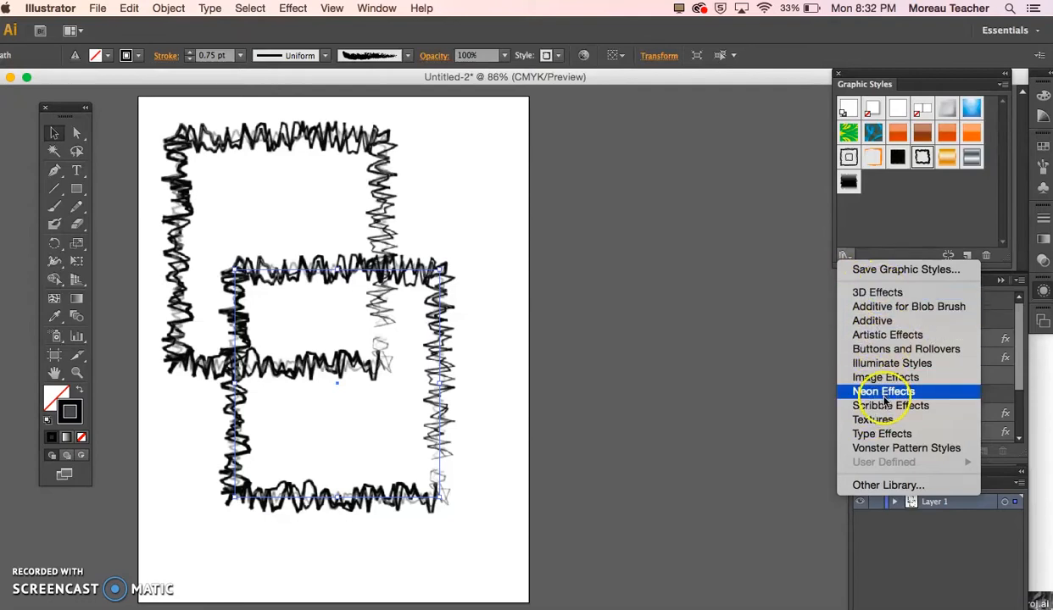
pyautogui.click(889, 362)
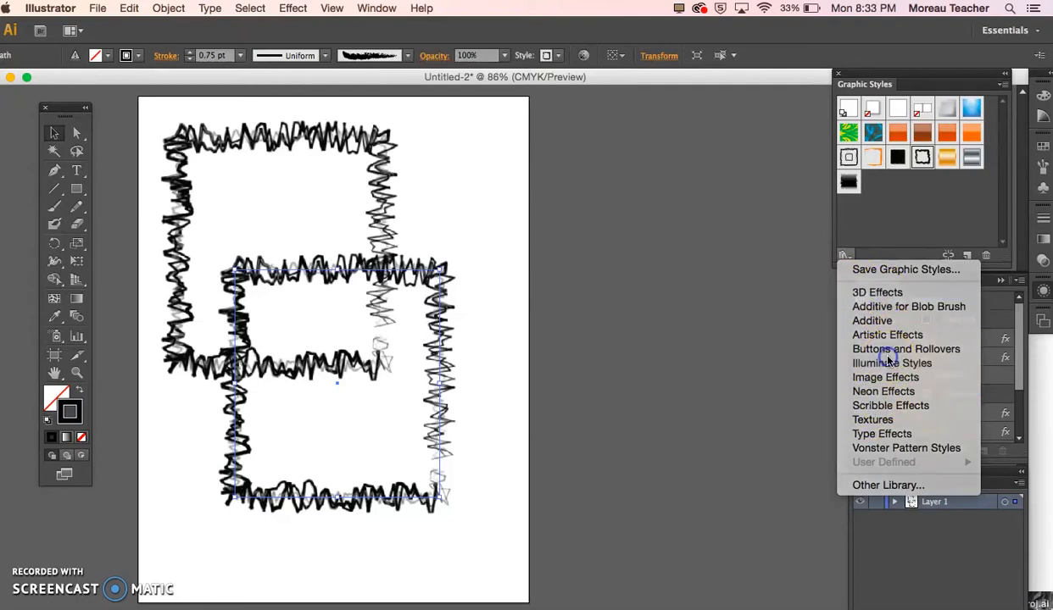
pyautogui.scroll(-3, 547, 344)
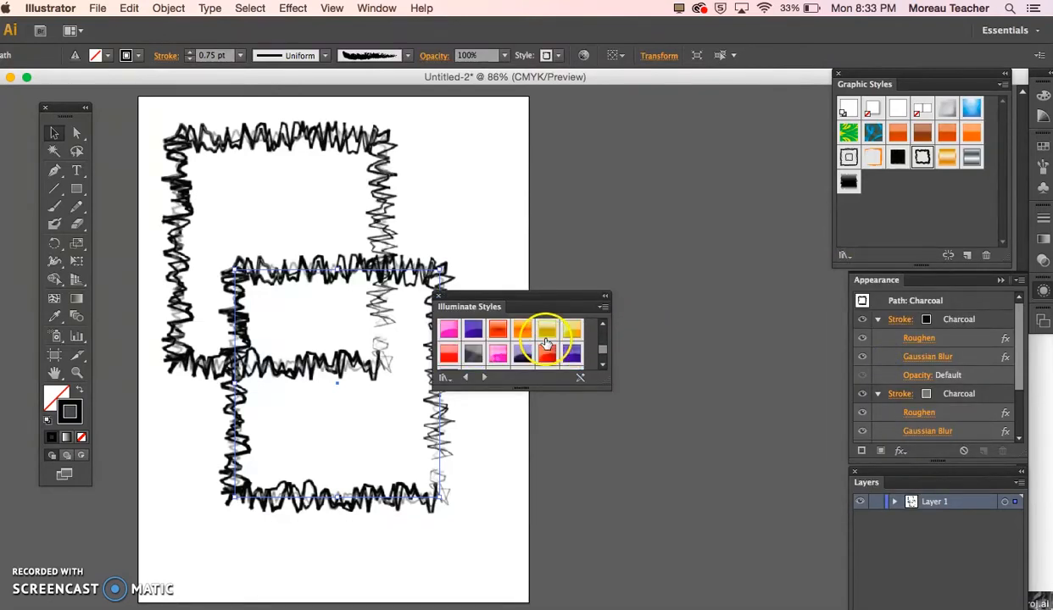
pyautogui.click(497, 356)
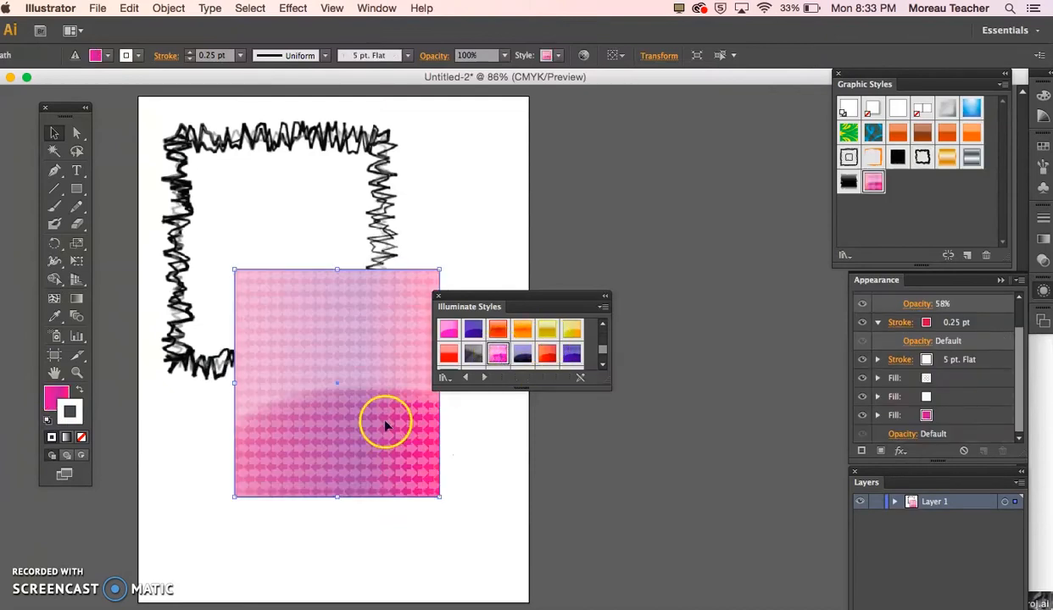
pyautogui.click(539, 356)
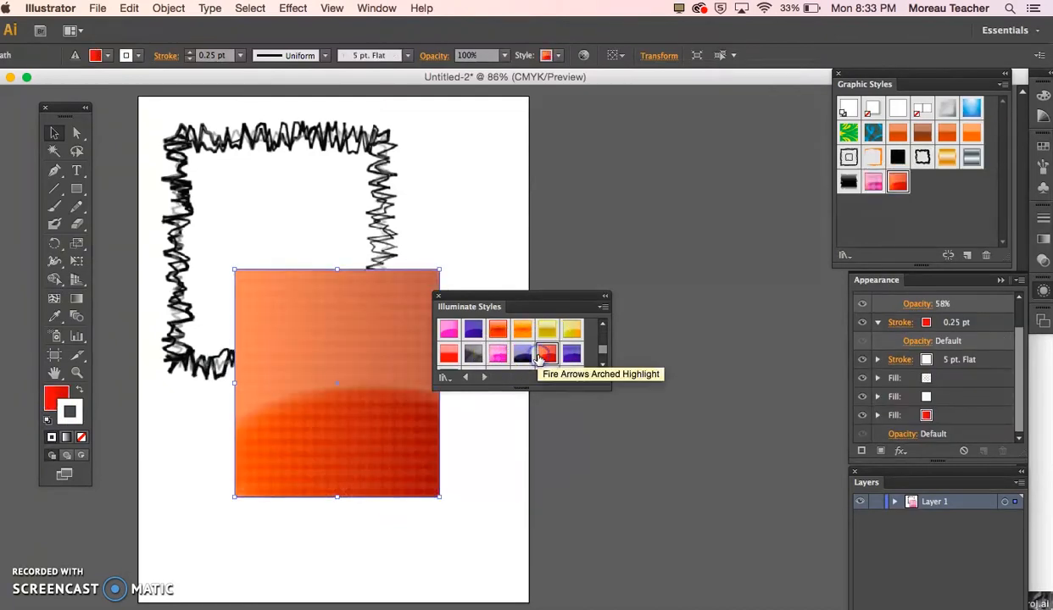
pyautogui.click(471, 355)
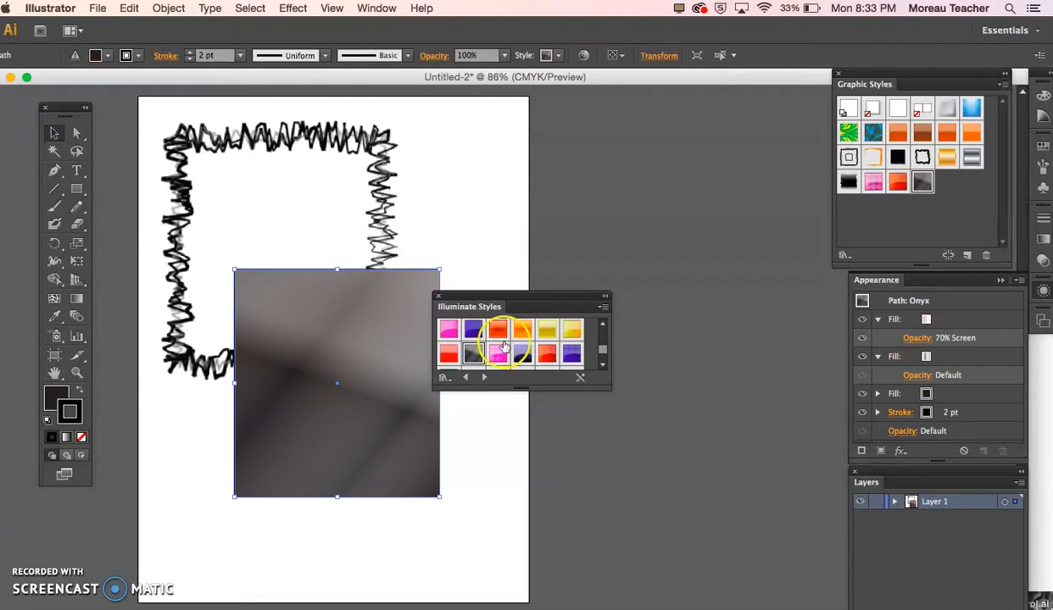
pyautogui.click(499, 354)
# - Load the Neon Effects and Textures style libraries and apply the RGB Brick texture to the copied rectangle
pyautogui.click(845, 256)
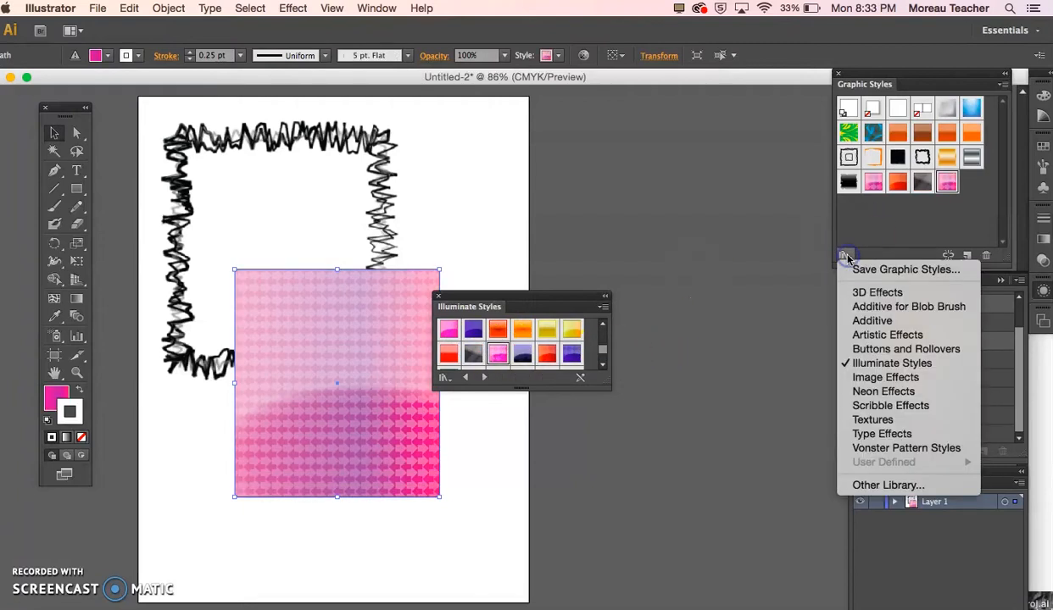
pyautogui.click(877, 392)
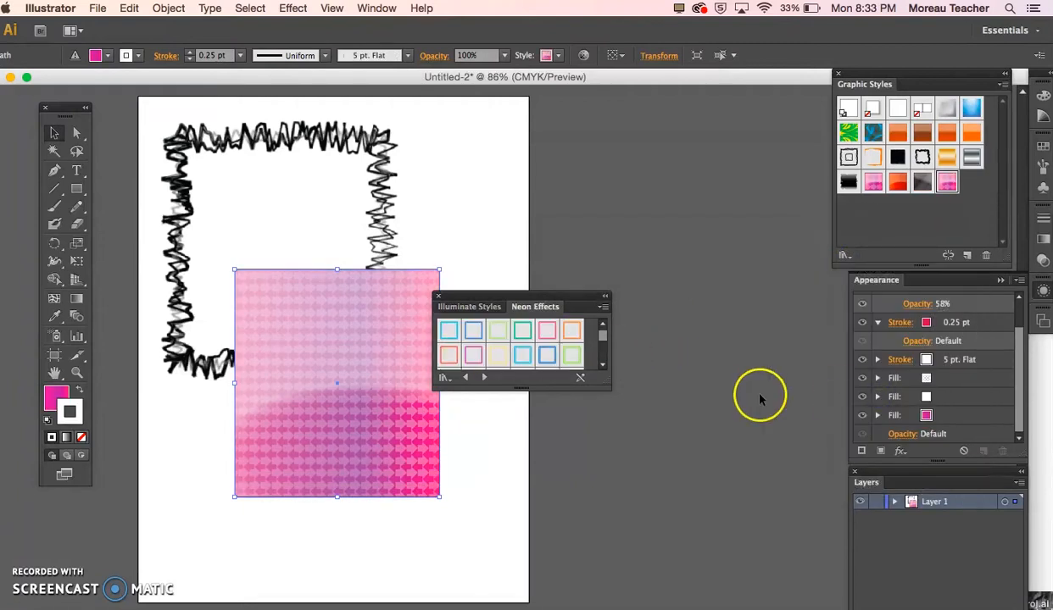
pyautogui.click(845, 255)
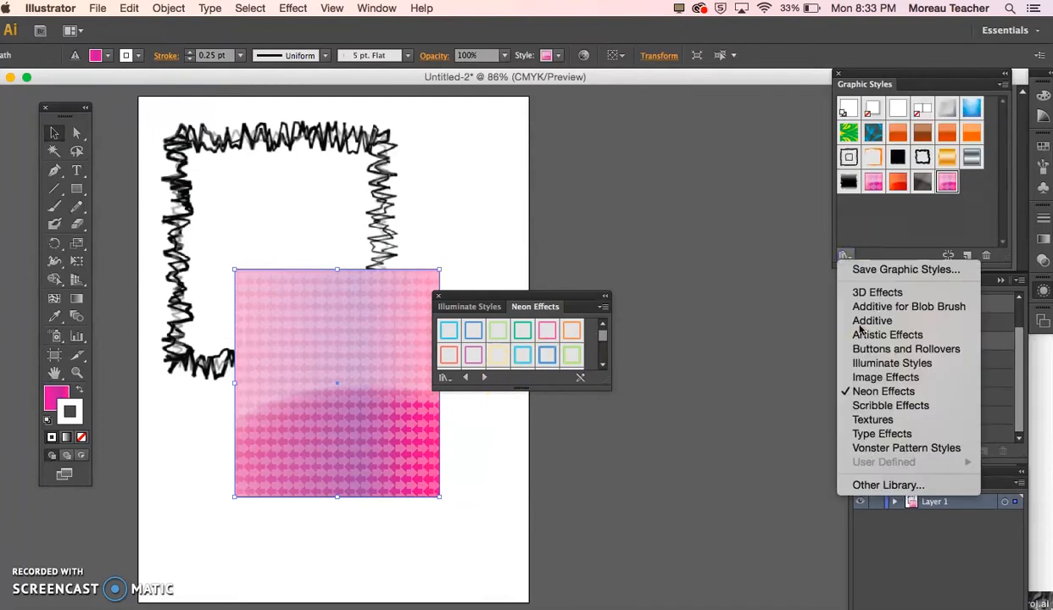
pyautogui.click(873, 420)
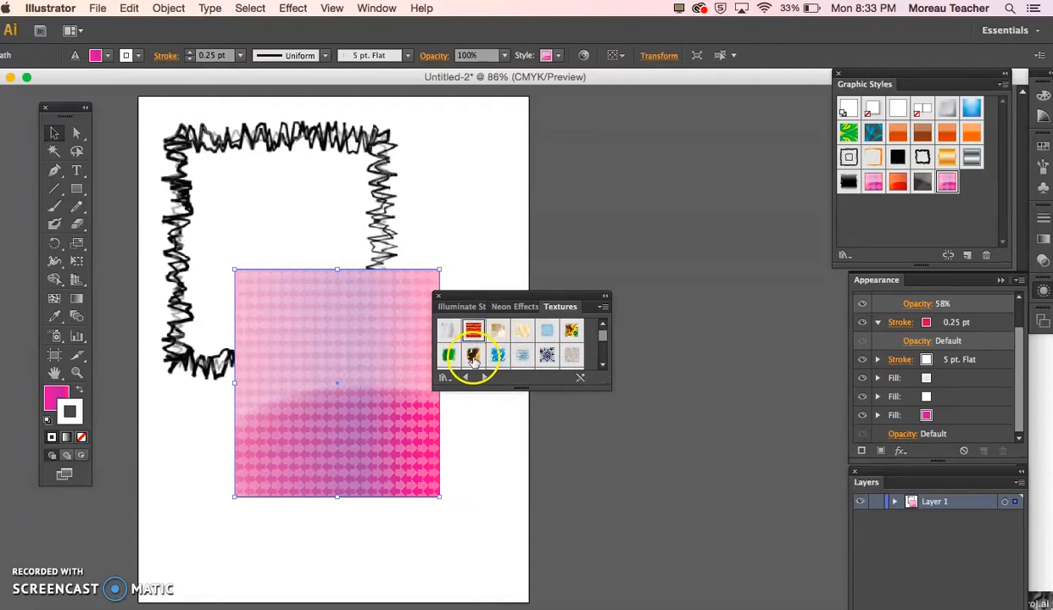
pyautogui.click(473, 360)
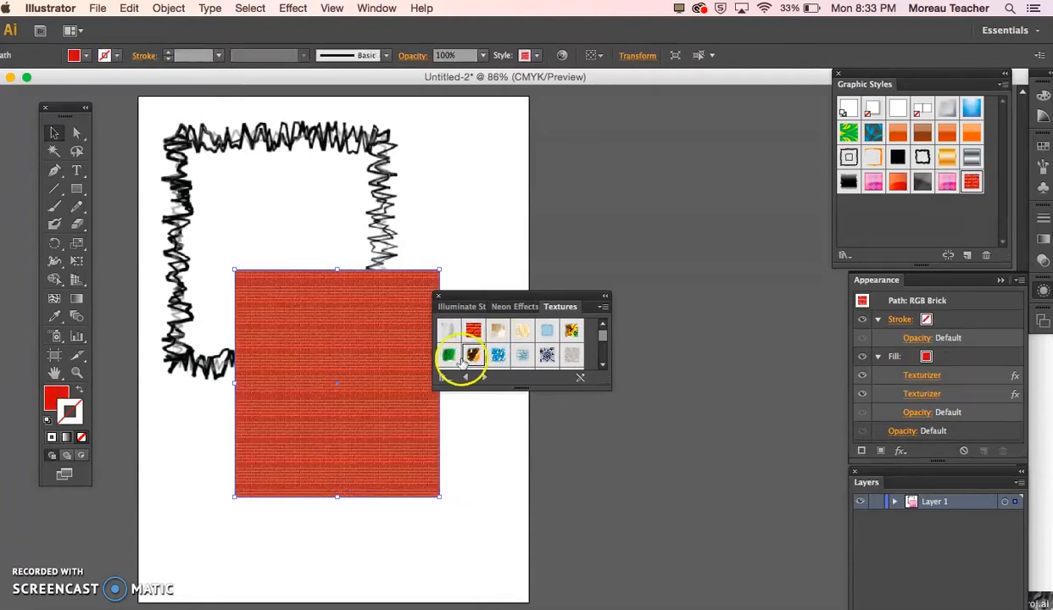
# - Apply the brown and orange feathered texture style to the copied rectangle and place it over the Charcoal rectangle
pyautogui.click(447, 356)
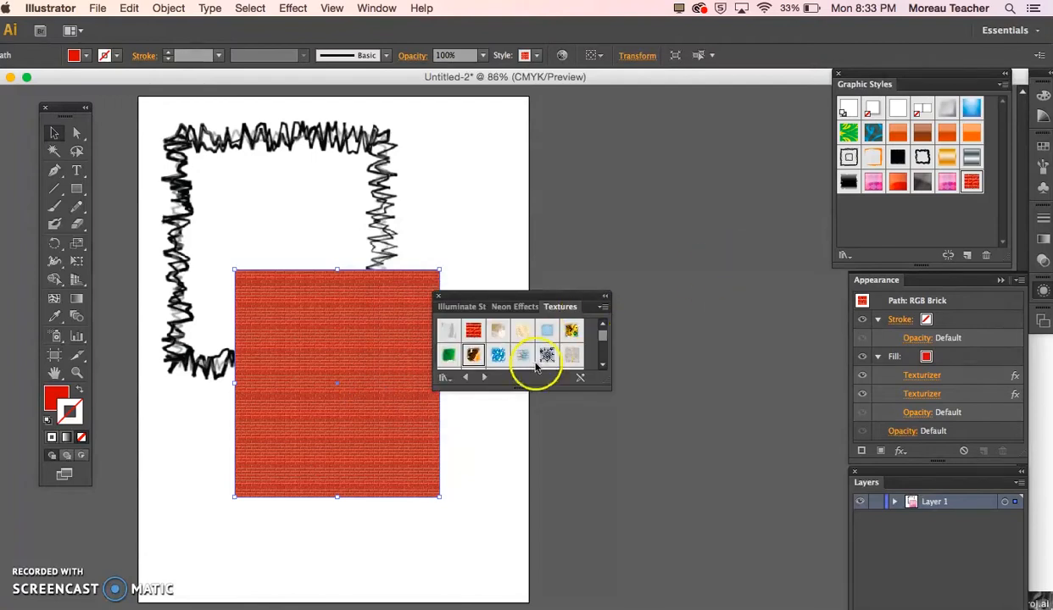
pyautogui.click(546, 359)
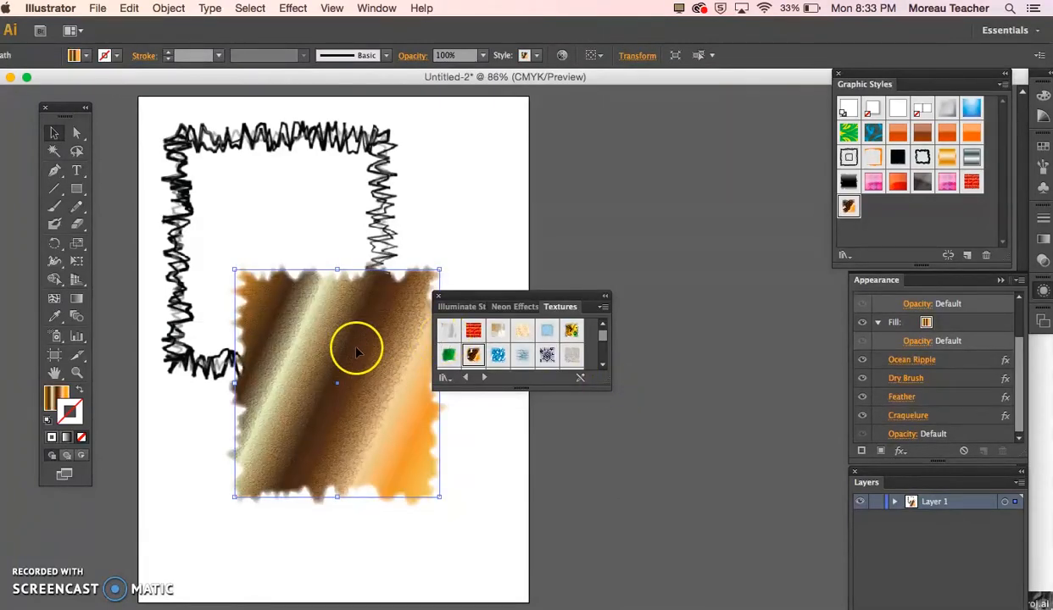
pyautogui.moveTo(354, 348)
pyautogui.mouseDown()
pyautogui.moveTo(337, 270)
pyautogui.moveTo(294, 204)
pyautogui.moveTo(329, 301)
pyautogui.moveTo(299, 213)
pyautogui.mouseUp()
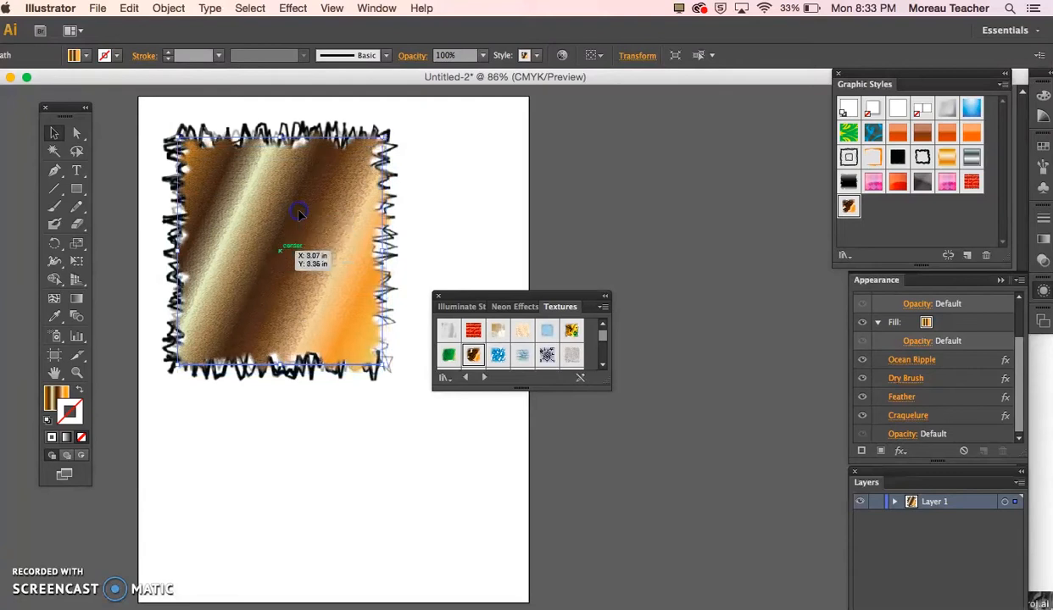
pyautogui.click(407, 225)
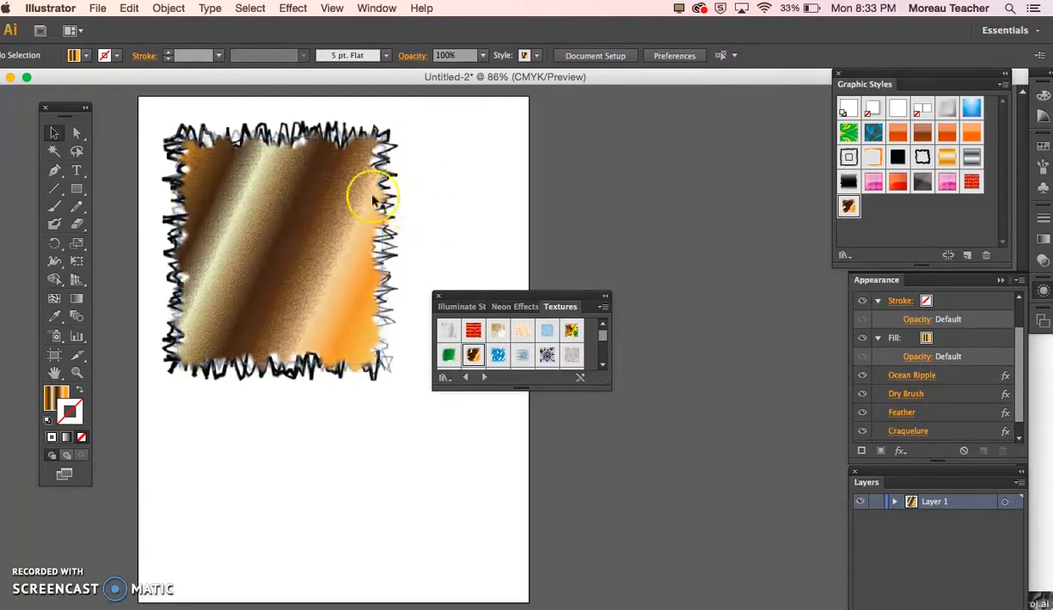
# - Enlarge the textured rectangle slightly and center it horizontally and vertically with the Charcoal rectangle
pyautogui.moveTo(341, 211); pyautogui.dragTo(360, 306)
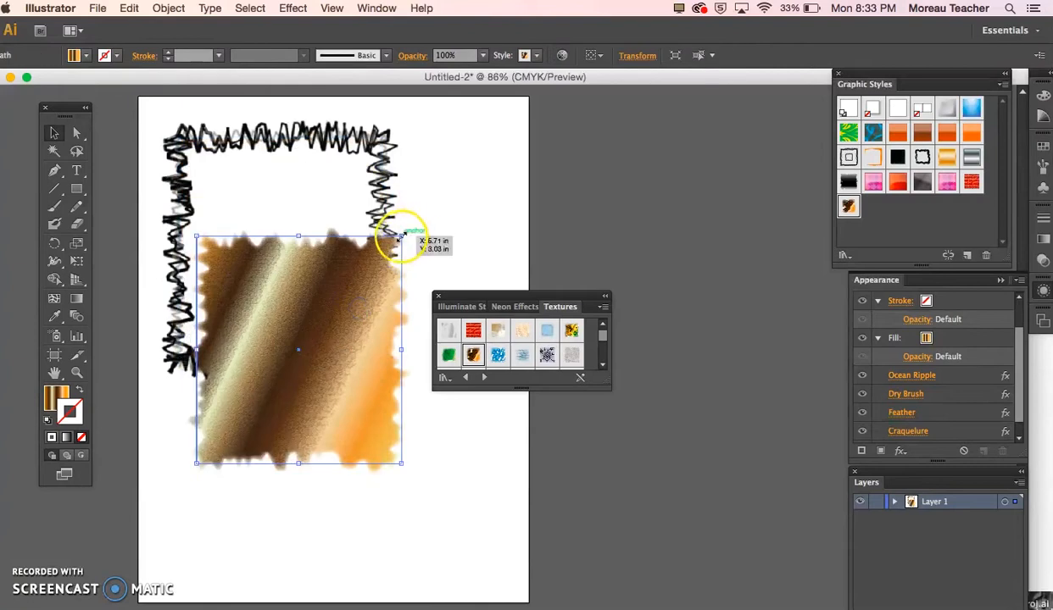
pyautogui.moveTo(400, 237); pyautogui.dragTo(411, 220)
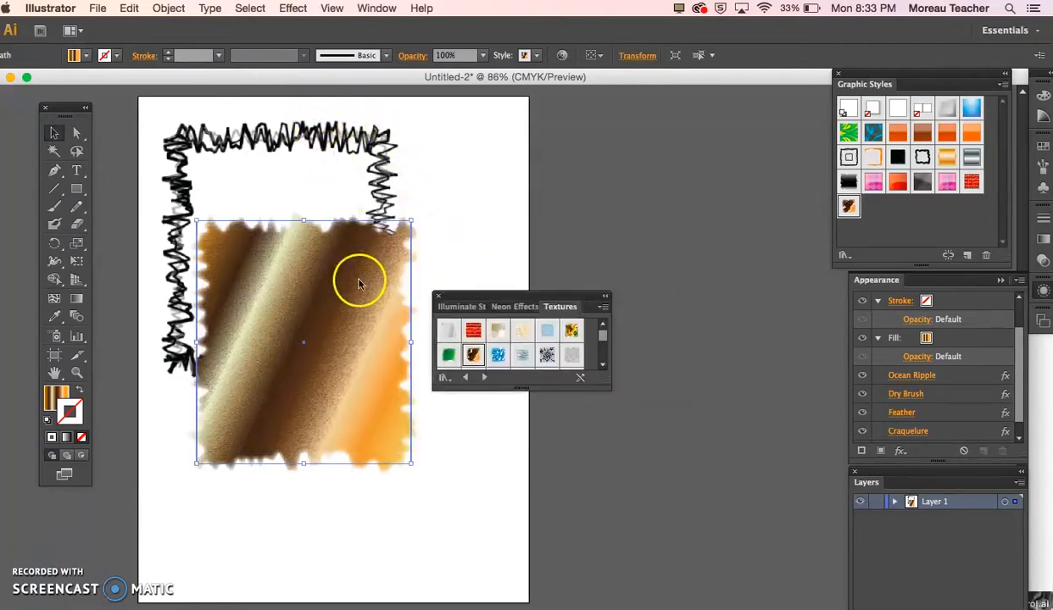
pyautogui.moveTo(327, 104); pyautogui.dragTo(449, 263)
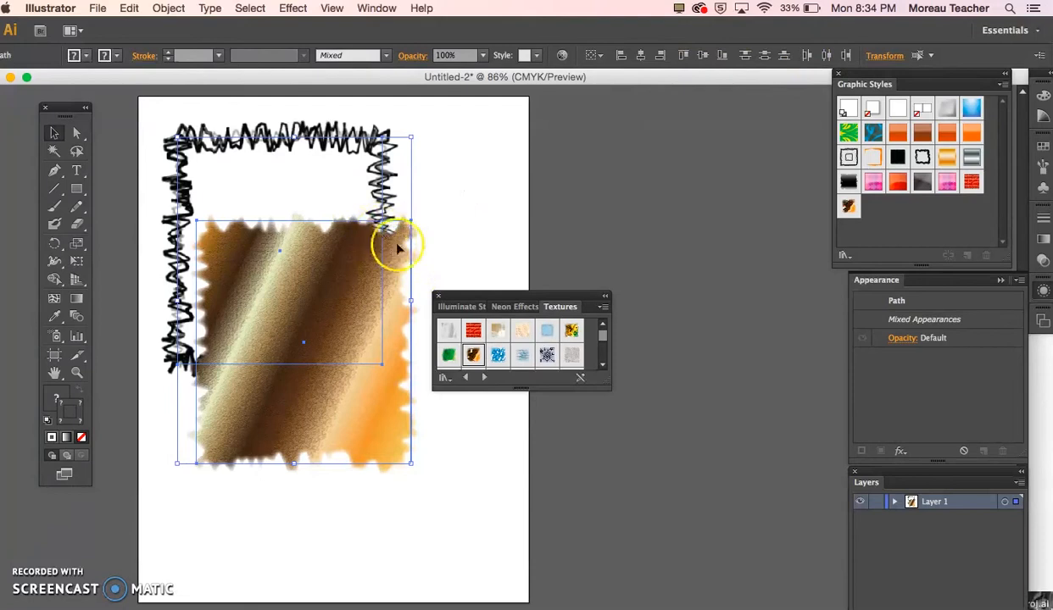
pyautogui.click(642, 56)
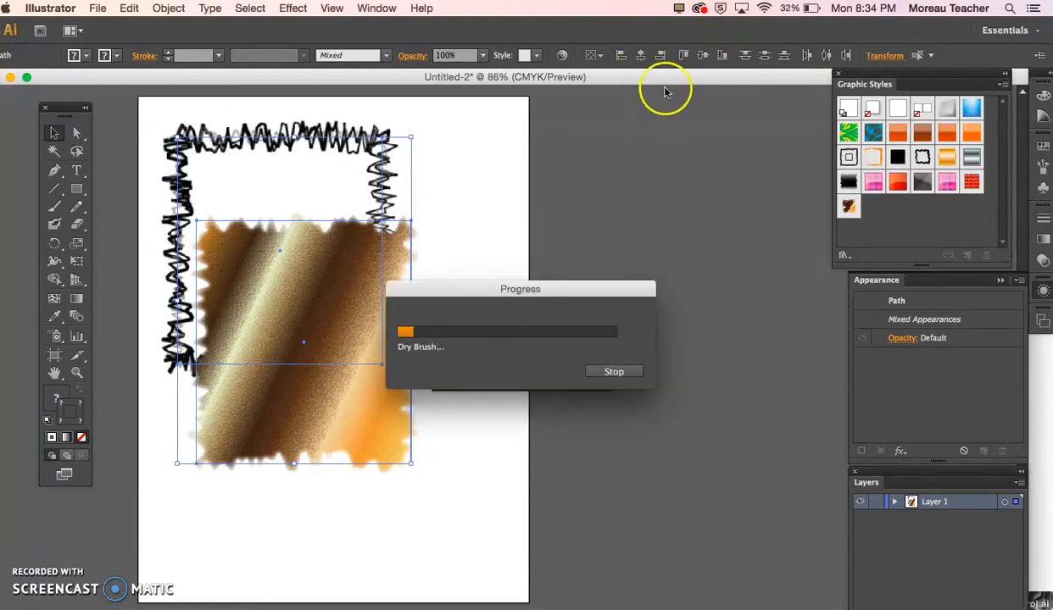
pyautogui.click(703, 56)
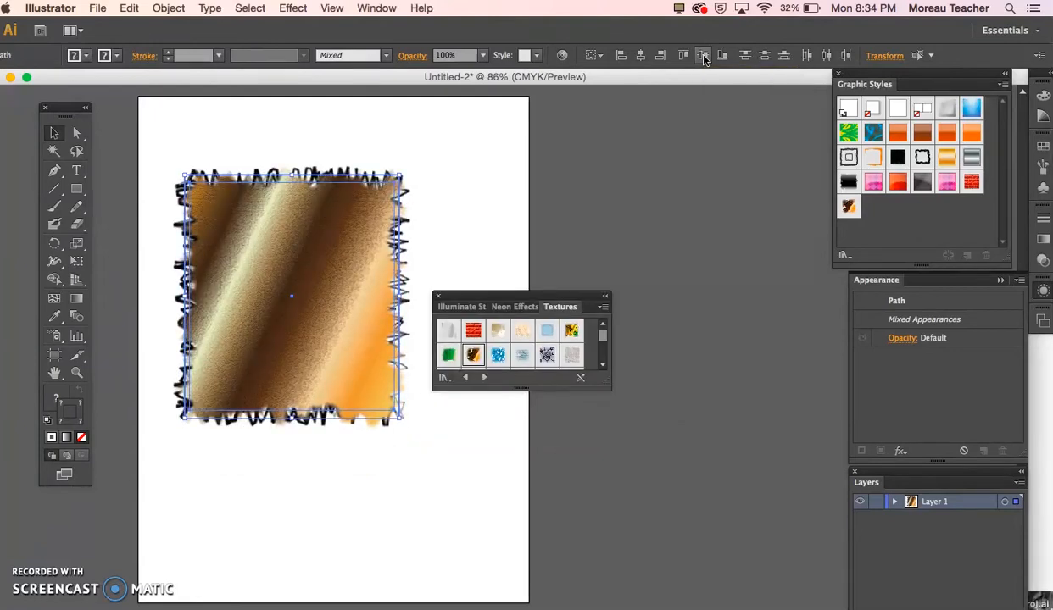
pyautogui.click(434, 174)
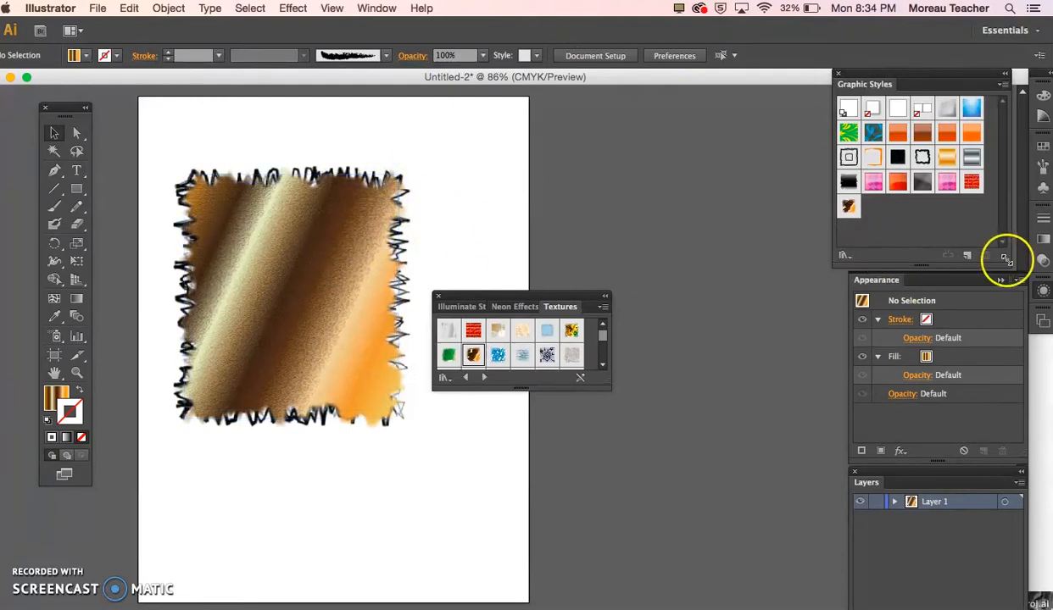
# - Bring up the transparency settings as a floating window and set the textured rectangle's blending mode to Multiply
pyautogui.click(1045, 261)
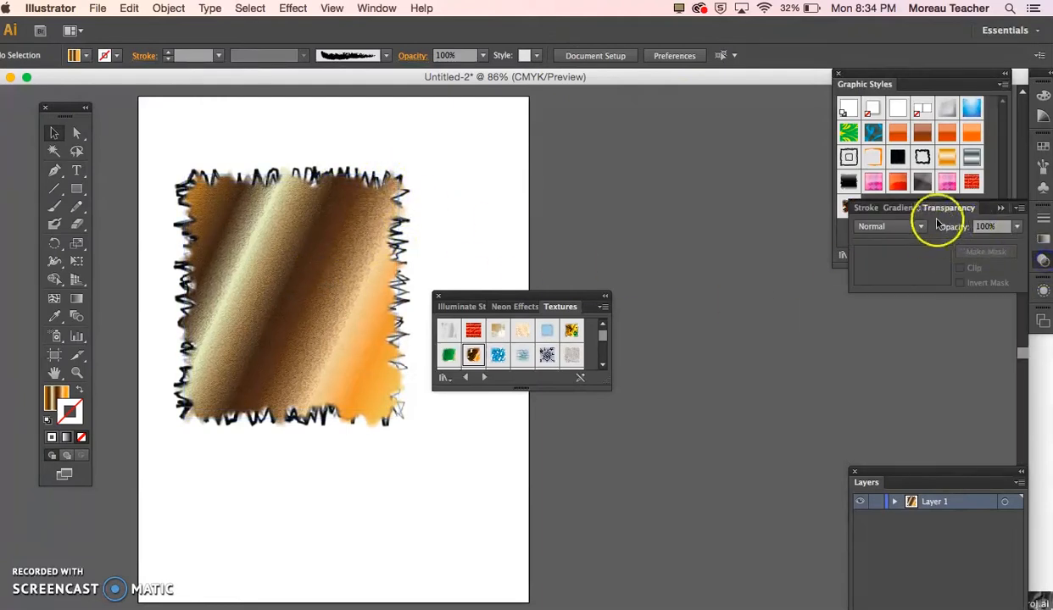
pyautogui.moveTo(951, 209)
pyautogui.mouseDown()
pyautogui.moveTo(807, 307)
pyautogui.moveTo(633, 145)
pyautogui.mouseUp()
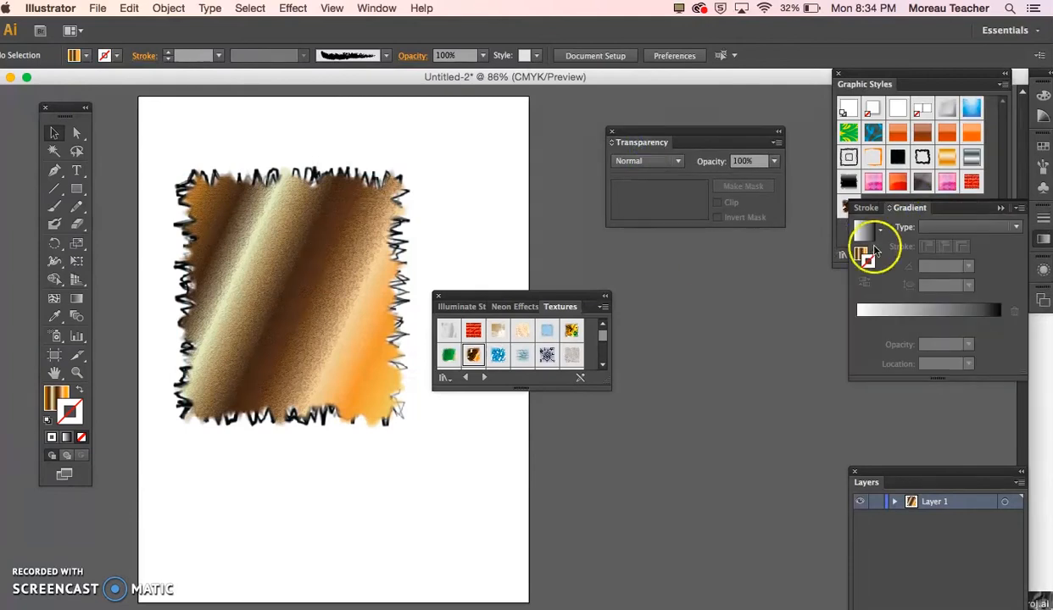
pyautogui.click(344, 248)
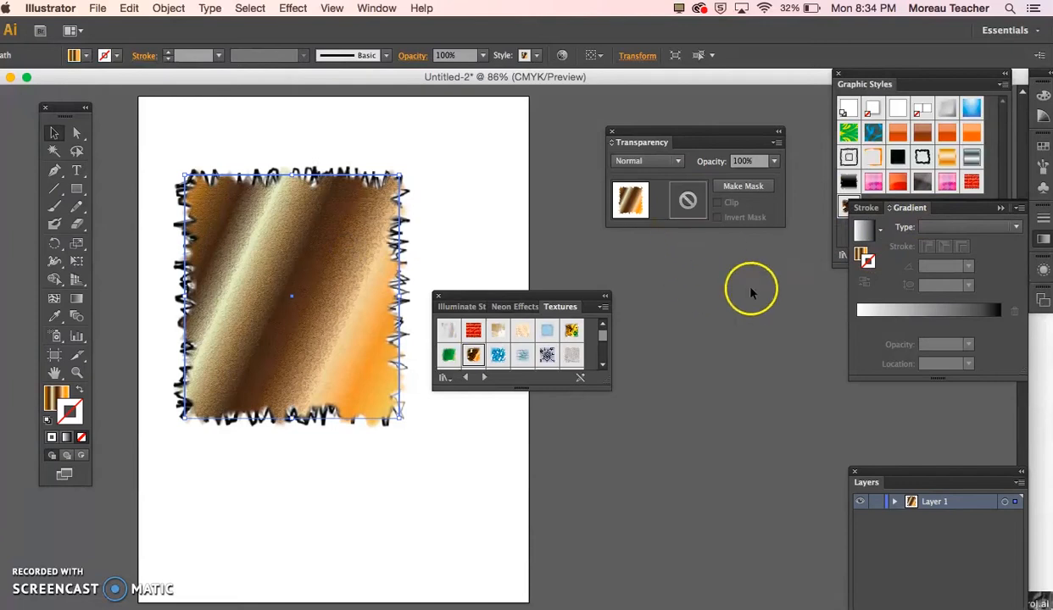
pyautogui.click(678, 163)
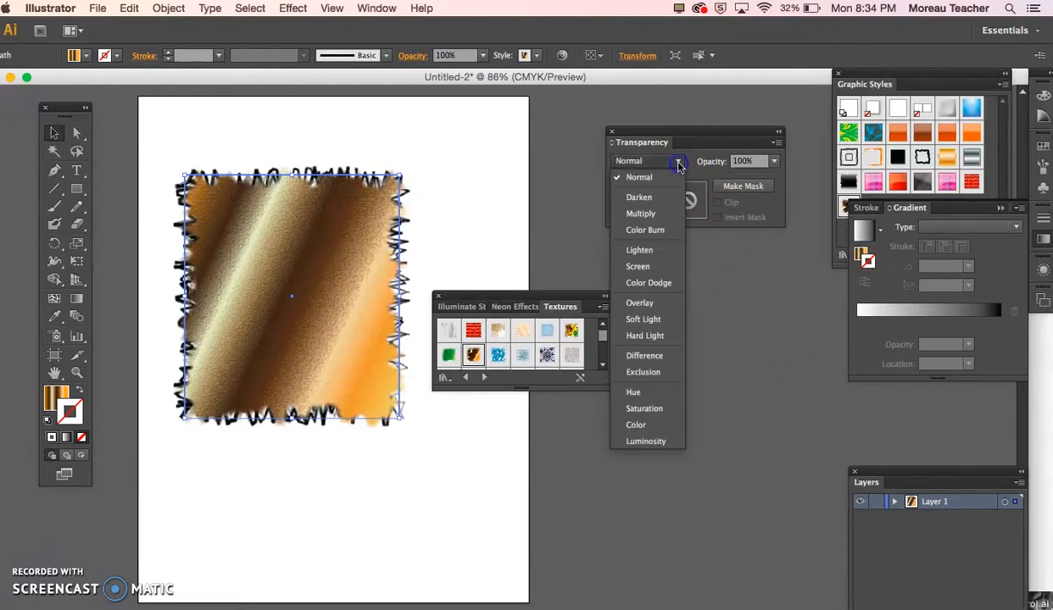
pyautogui.click(673, 211)
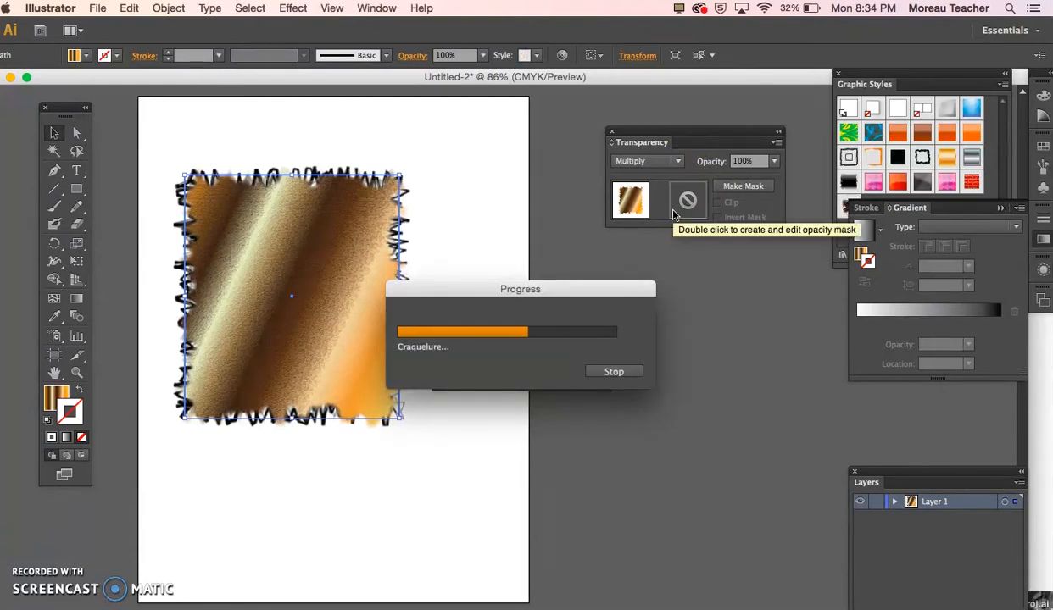
pyautogui.click(678, 161)
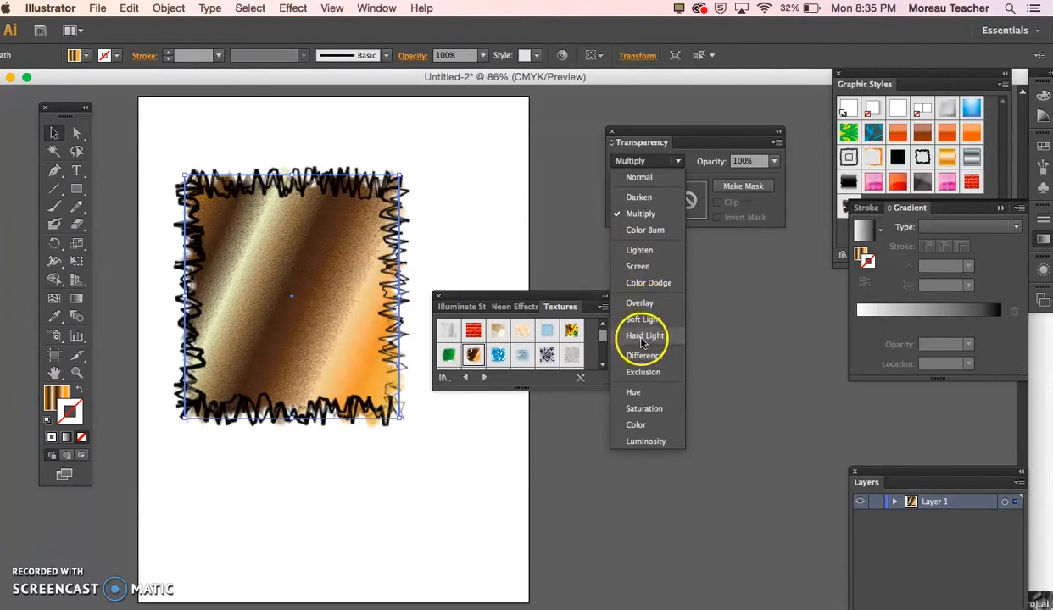
pyautogui.click(489, 186)
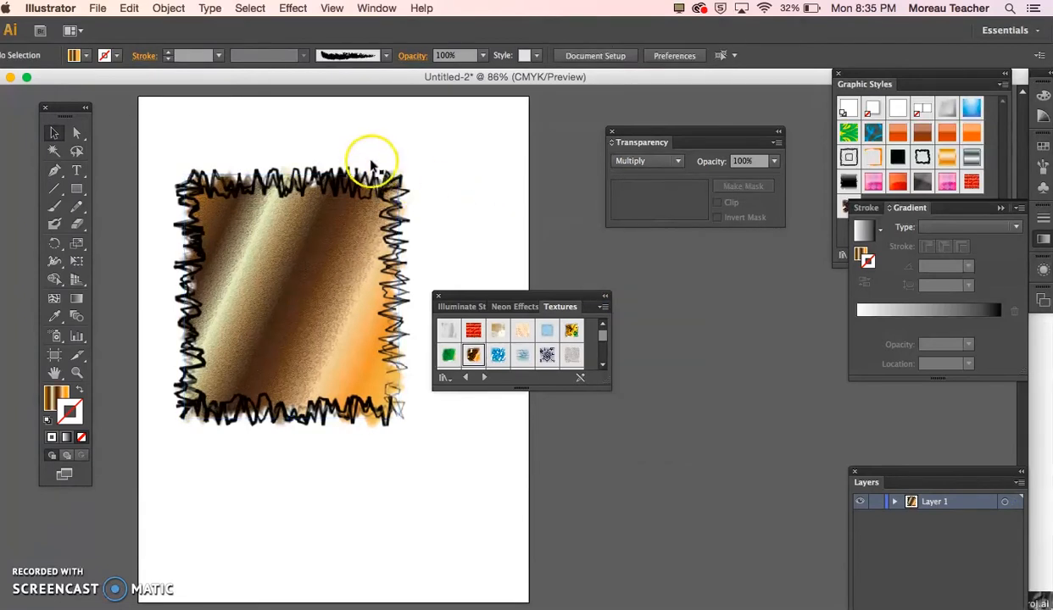
# - Group the two rectangles in the artboard's upper-left corner and scale the group down to roughly two-thirds of its size
pyautogui.moveTo(330, 135); pyautogui.dragTo(469, 248)
pyautogui.moveTo(395, 231); pyautogui.dragTo(364, 172)
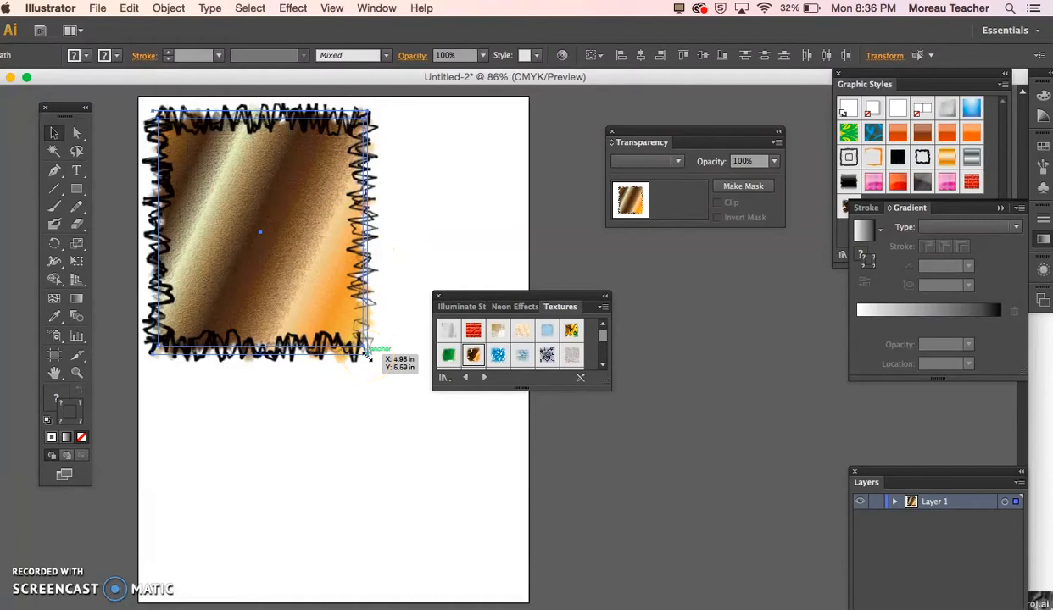
pyautogui.press('super+g')
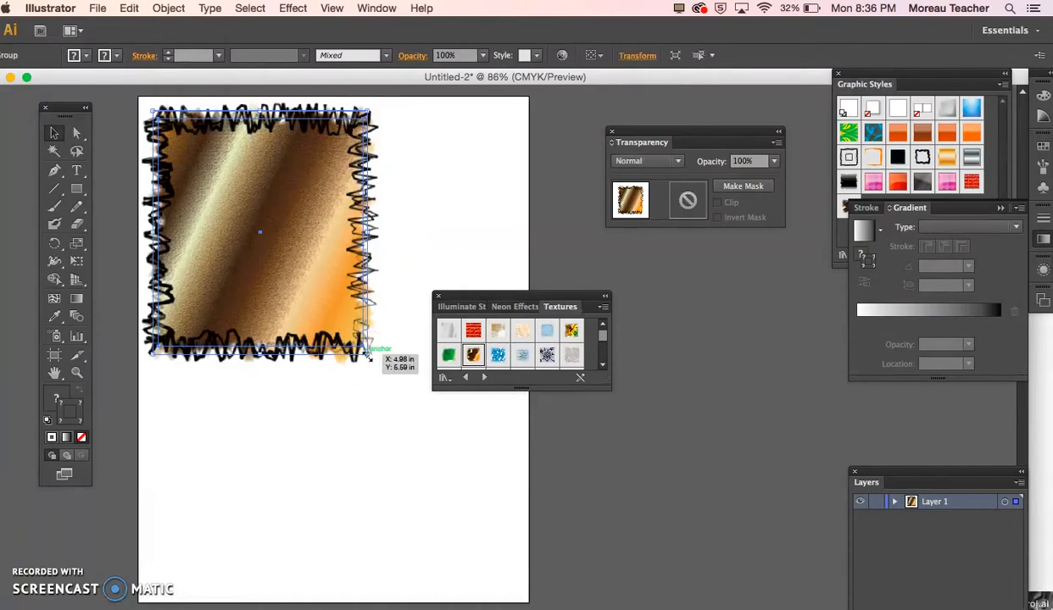
pyautogui.moveTo(367, 356); pyautogui.dragTo(294, 295)
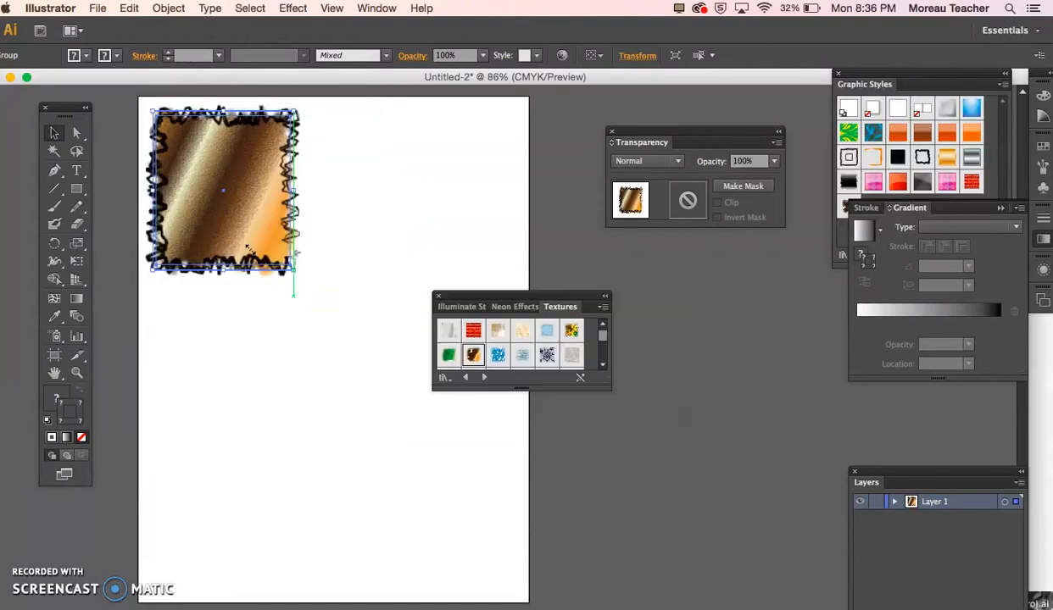
pyautogui.click(337, 274)
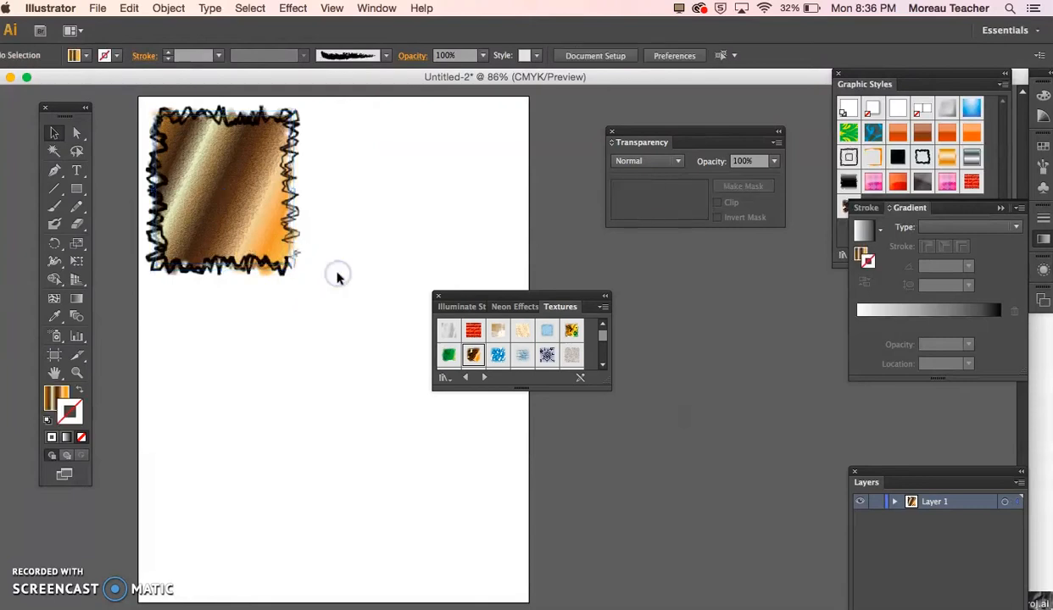
# - Close the floating Textures library and try drawing a triangle with the Star tool beside the group
pyautogui.moveTo(336, 278); pyautogui.dragTo(99, 210)
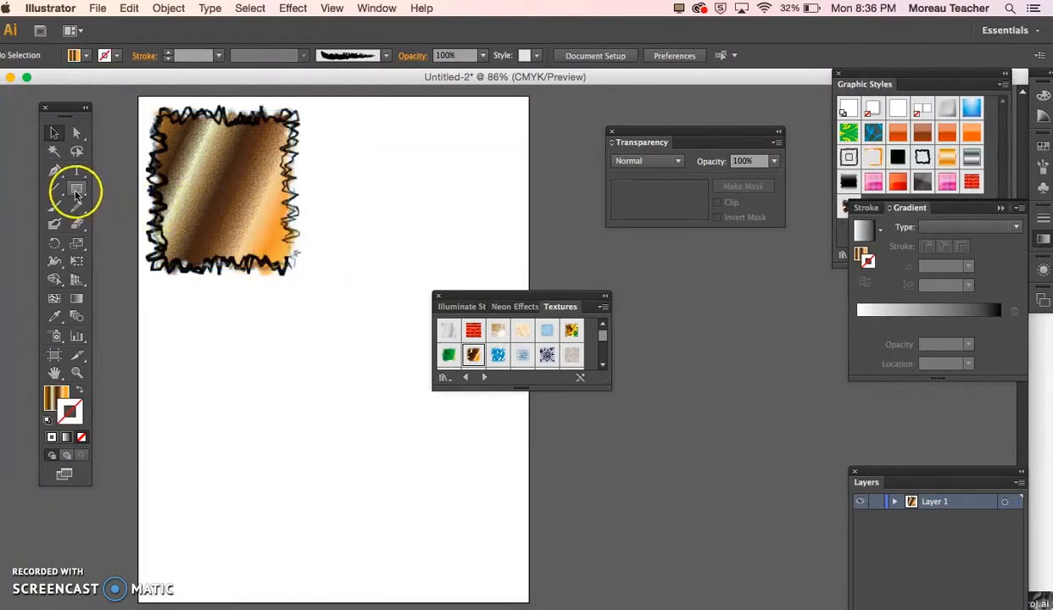
pyautogui.click(75, 193)
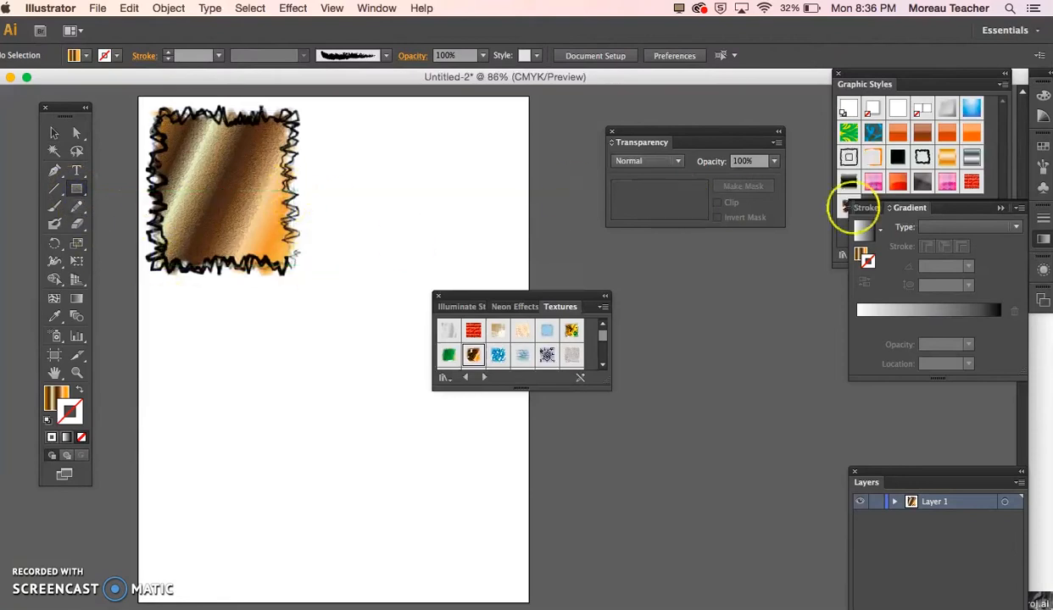
pyautogui.click(438, 296)
pyautogui.moveTo(77, 191); pyautogui.dragTo(120, 258)
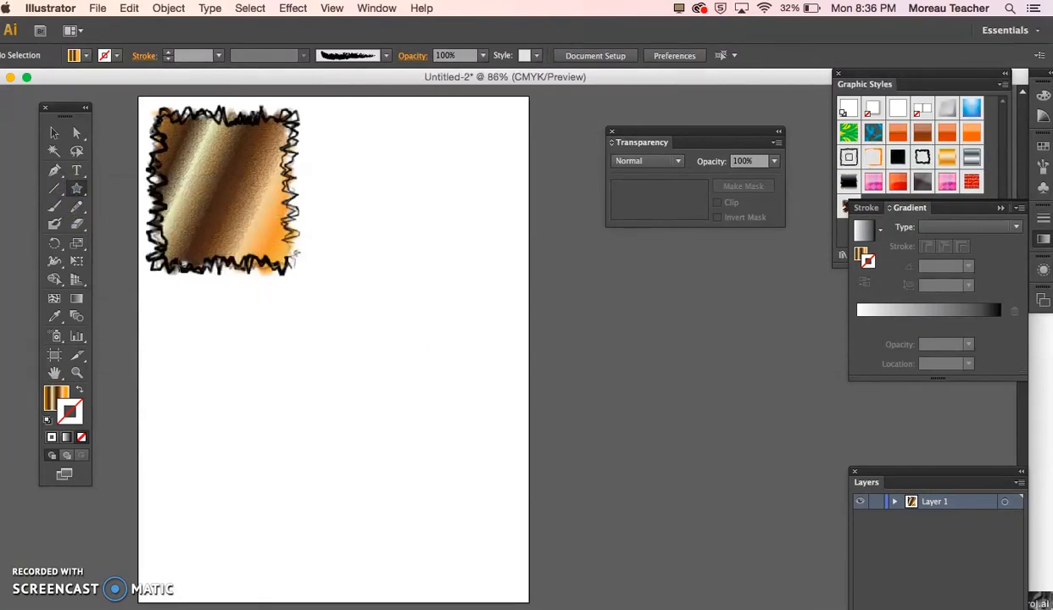
pyautogui.moveTo(366, 234); pyautogui.dragTo(463, 296)
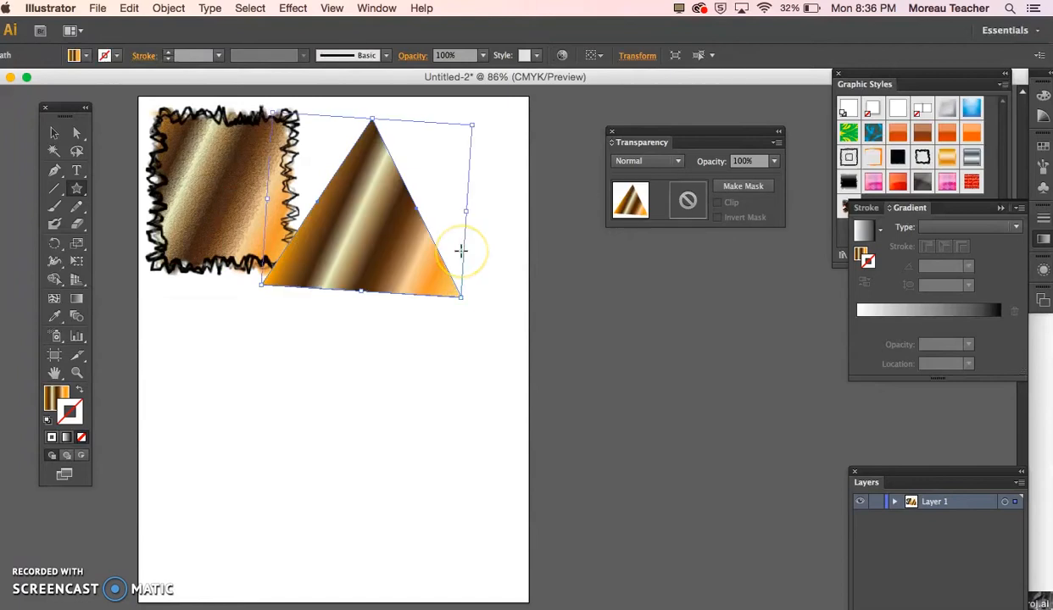
pyautogui.press('super+z')
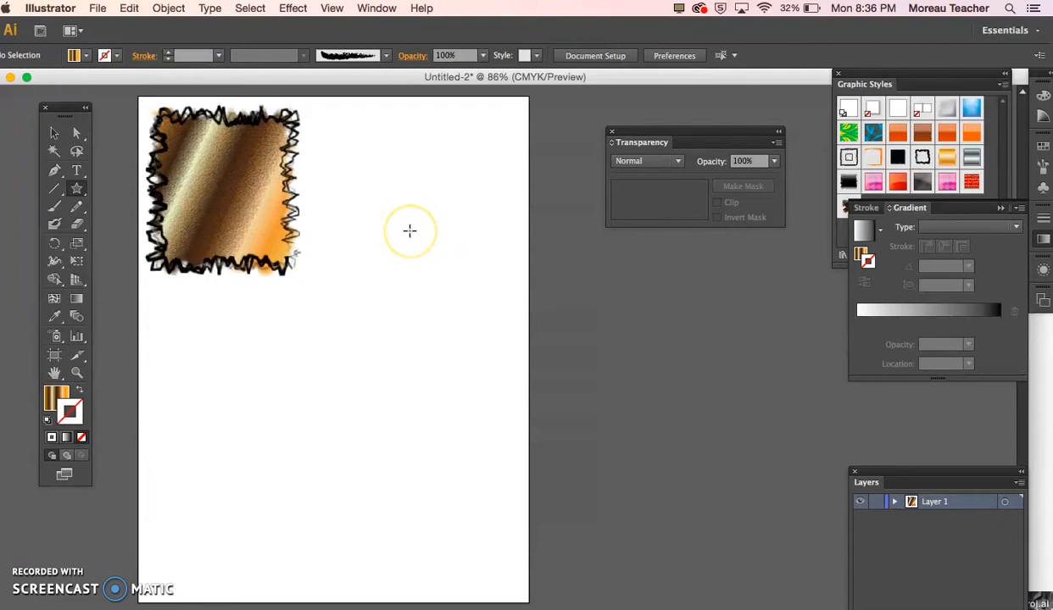
# - Draw a nine-pointed star beside the grouped rectangles in the artboard's upper-right area
pyautogui.moveTo(409, 231); pyautogui.dragTo(466, 305)
pyautogui.press('Up')
pyautogui.press('Up')
pyautogui.press('Up')
pyautogui.press('Up')
pyautogui.press('Up')
pyautogui.press('Up')
pyautogui.click(422, 267)
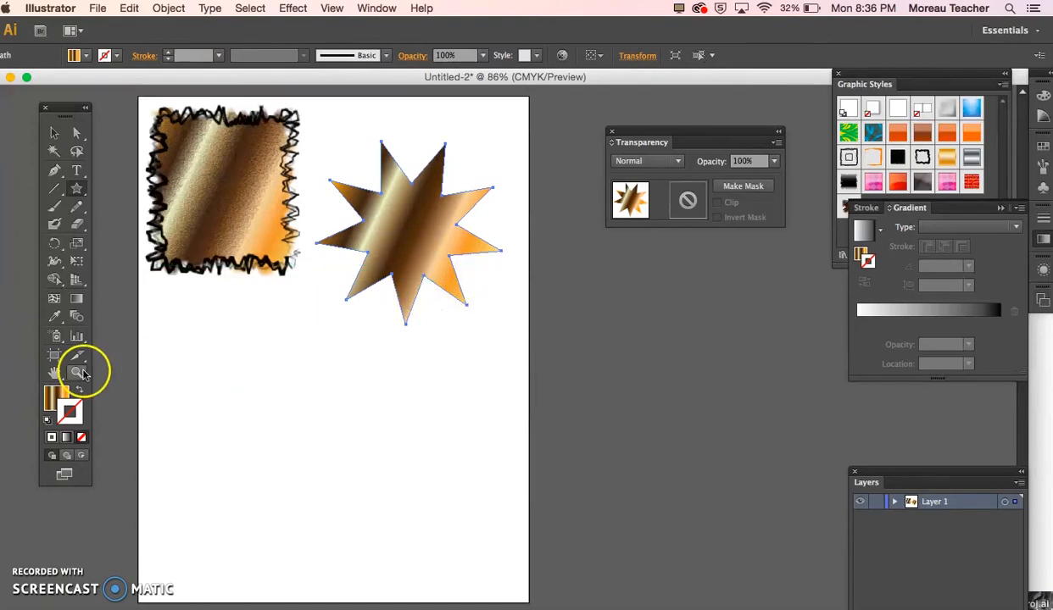
# - Try purple and red fills on the star, ending with the purple fill
pyautogui.click(84, 55)
pyautogui.click(80, 82)
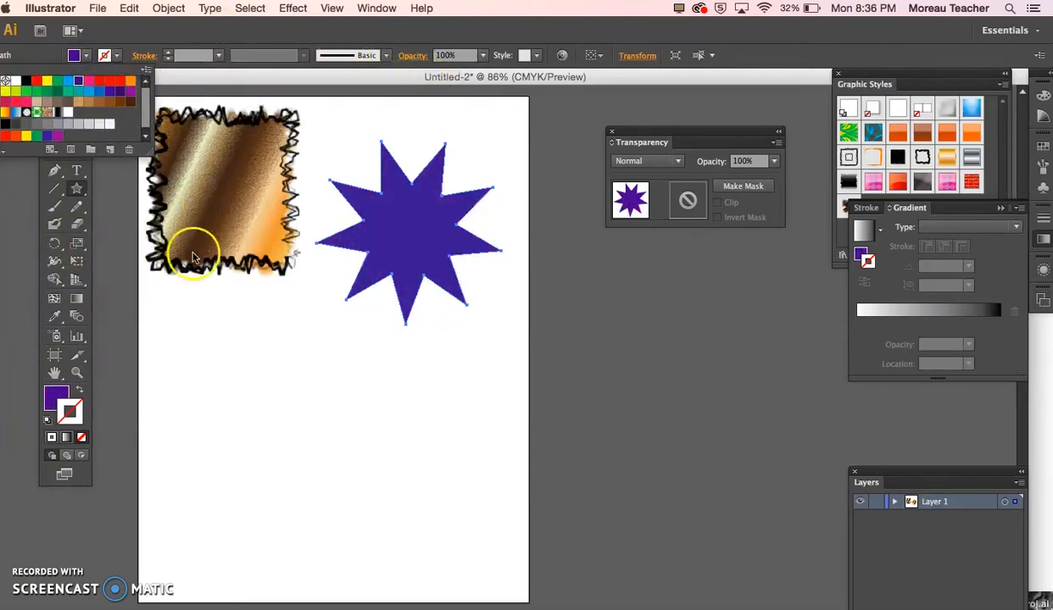
pyautogui.click(99, 82)
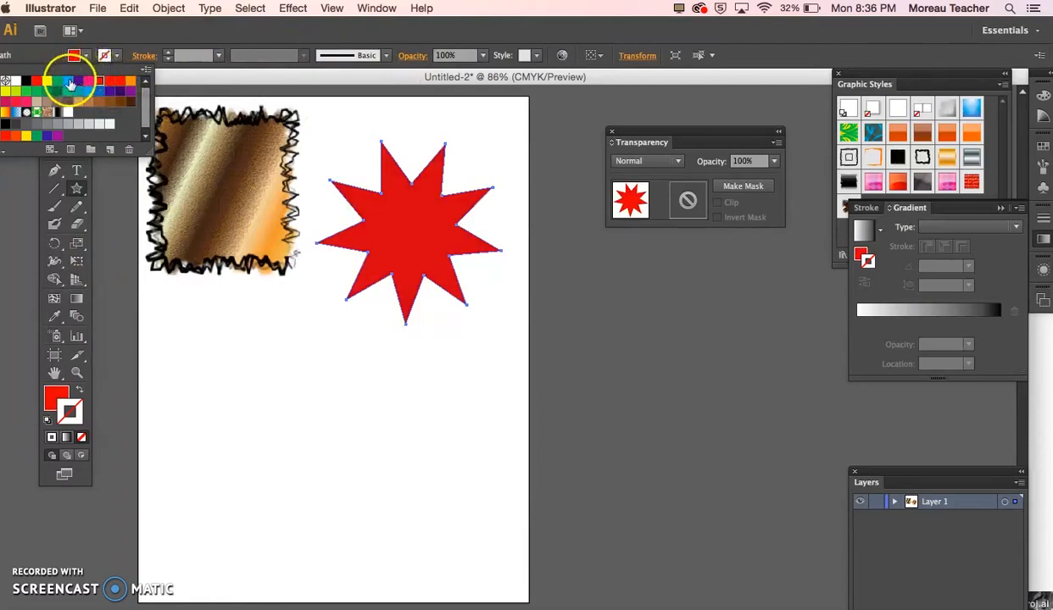
pyautogui.click(81, 82)
# - Give the purple star a red stroke with a weight of 4 pt
pyautogui.click(116, 56)
pyautogui.click(116, 61)
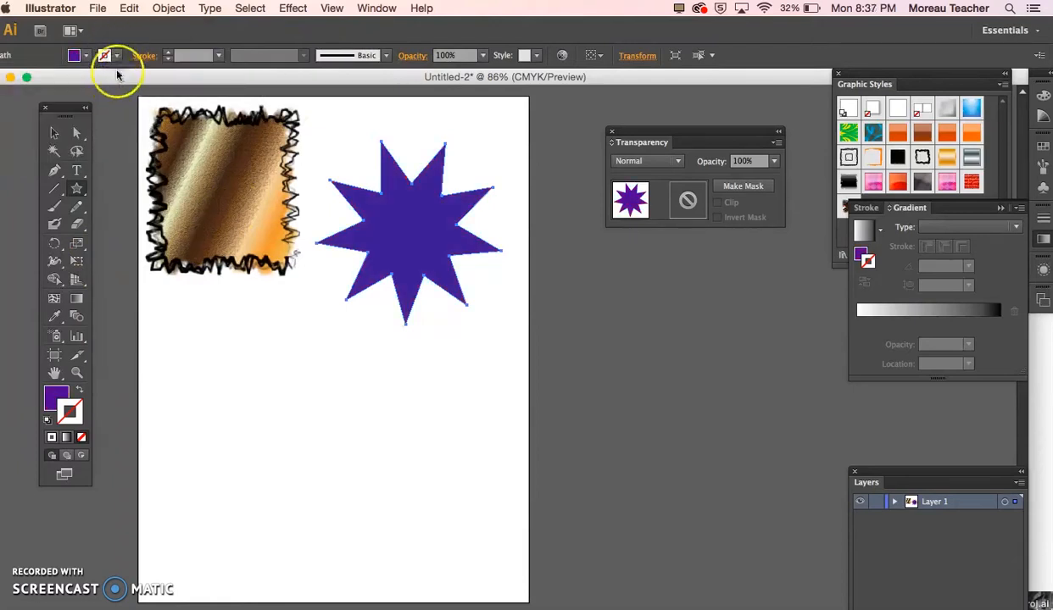
pyautogui.click(112, 83)
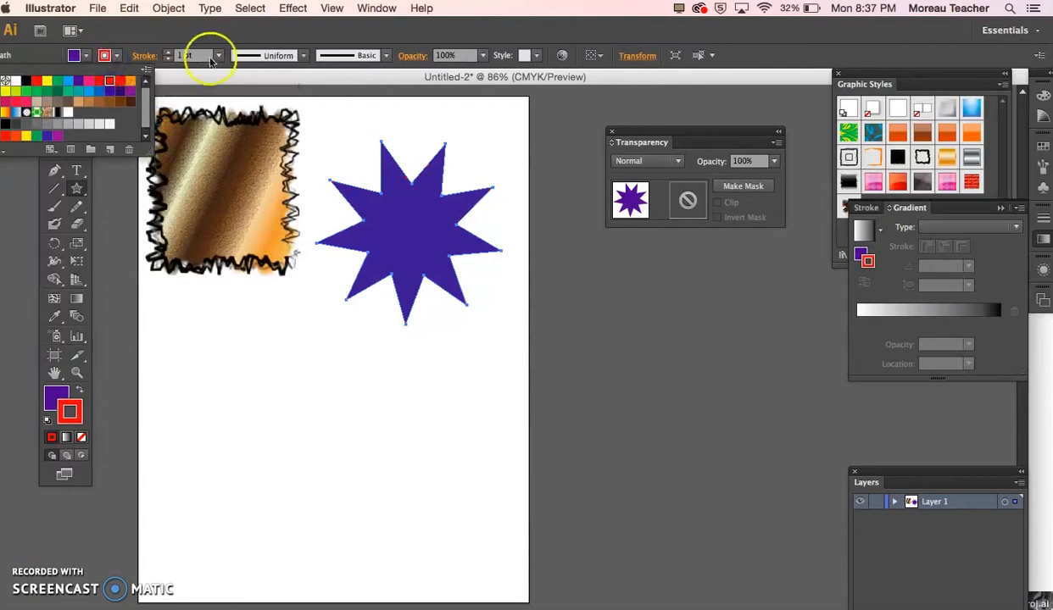
pyautogui.click(217, 56)
pyautogui.click(233, 170)
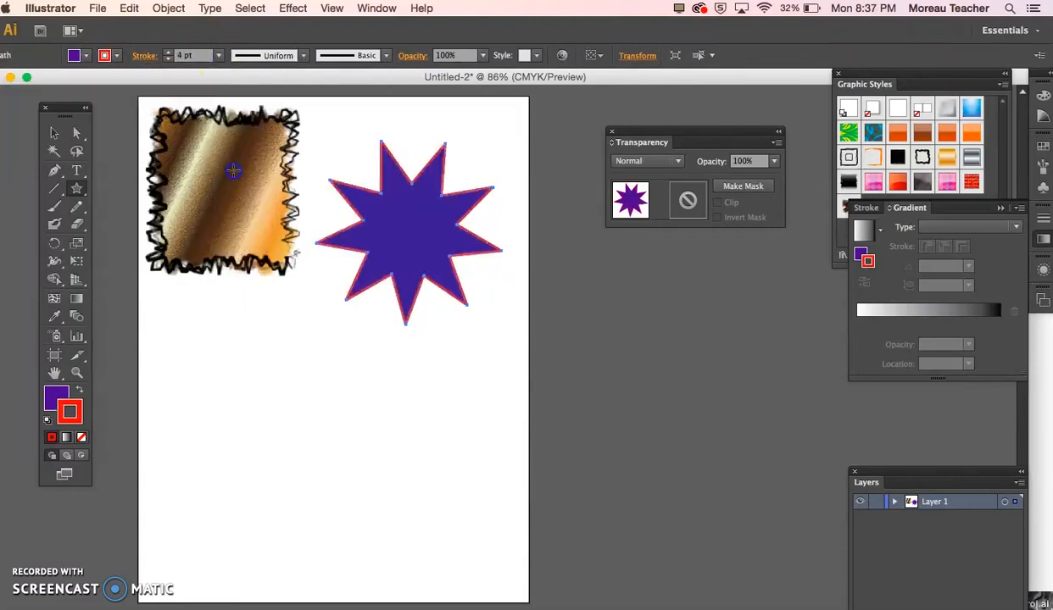
# - Apply a Drop Shadow effect to the purple star with its blending mode set to Lighten
pyautogui.click(293, 8)
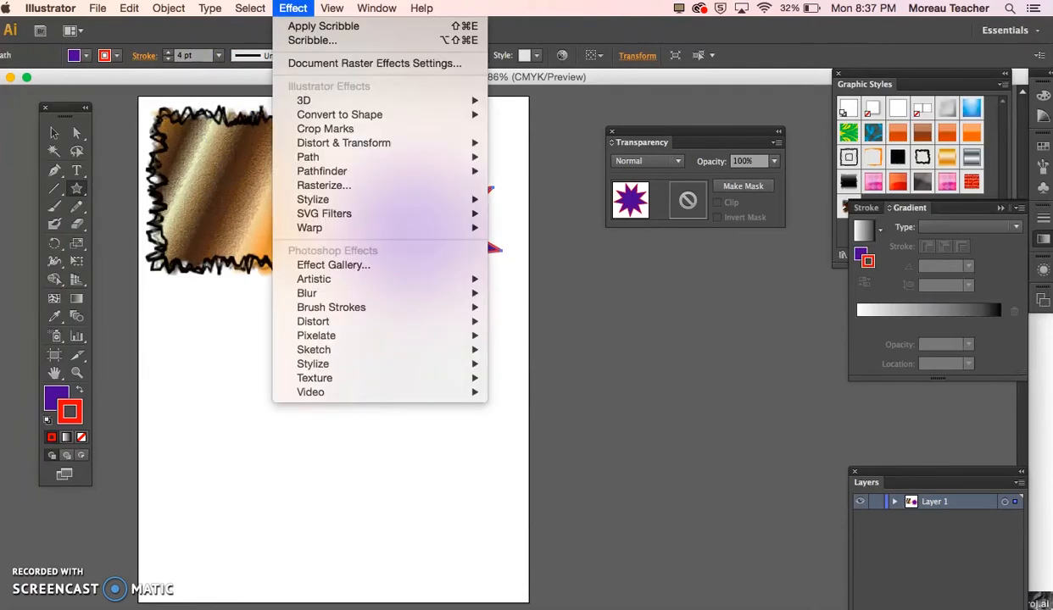
pyautogui.moveTo(328, 204)
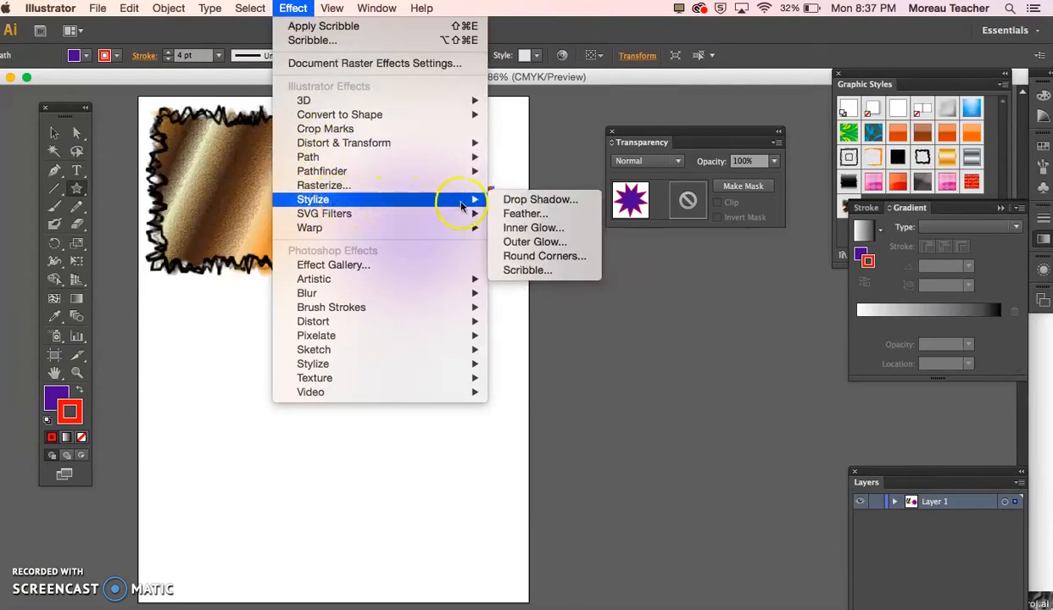
pyautogui.click(528, 201)
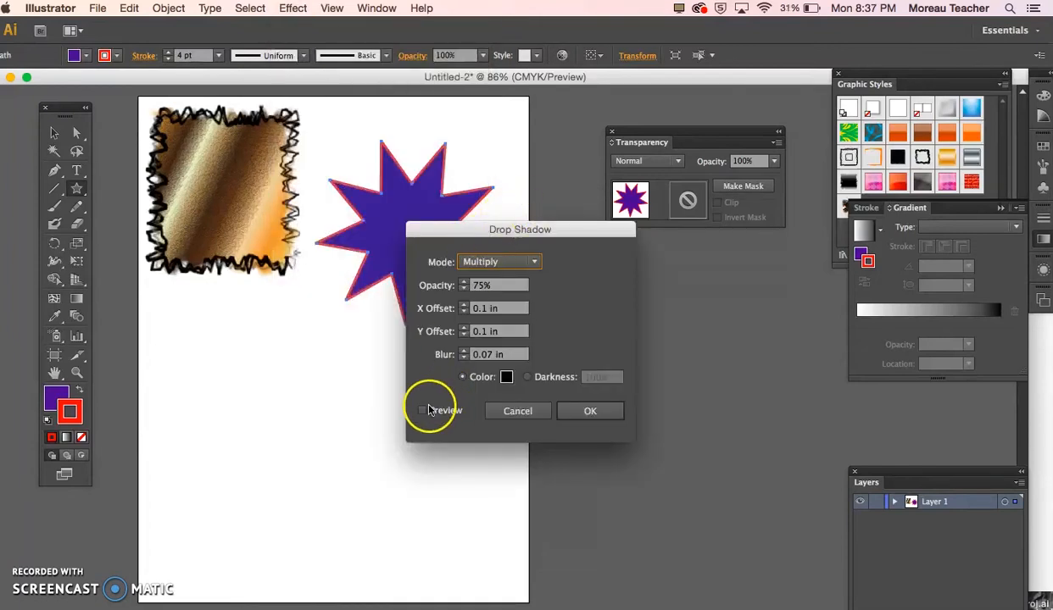
pyautogui.click(423, 410)
pyautogui.moveTo(512, 232); pyautogui.dragTo(593, 241)
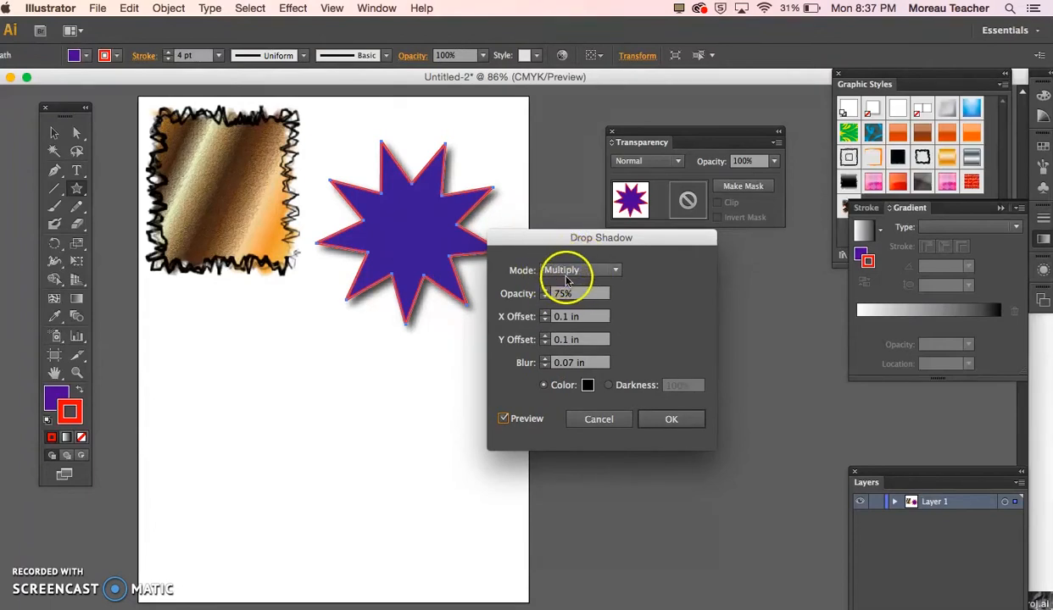
pyautogui.click(617, 271)
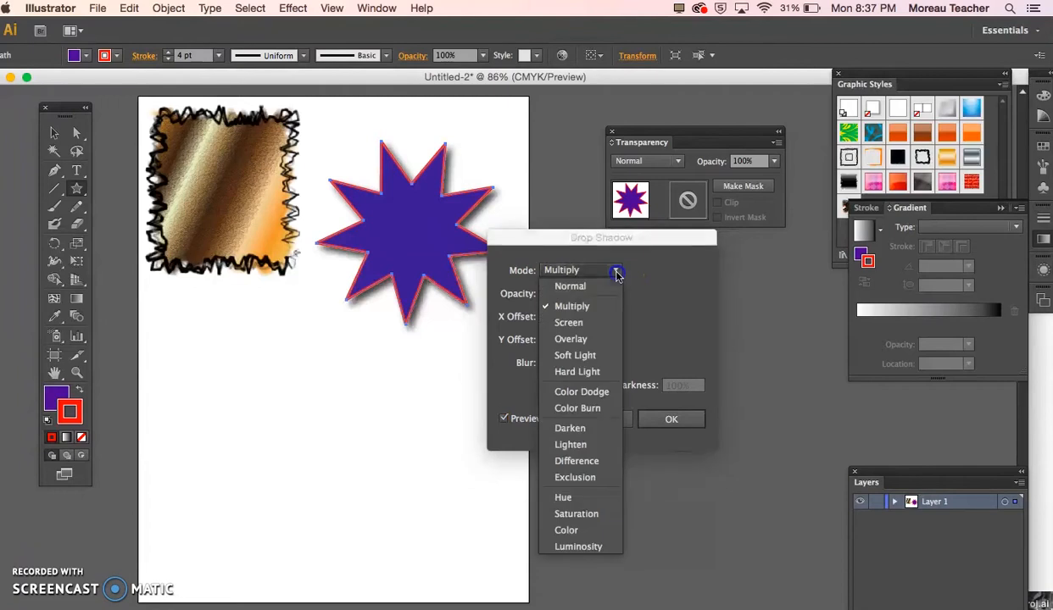
pyautogui.click(570, 443)
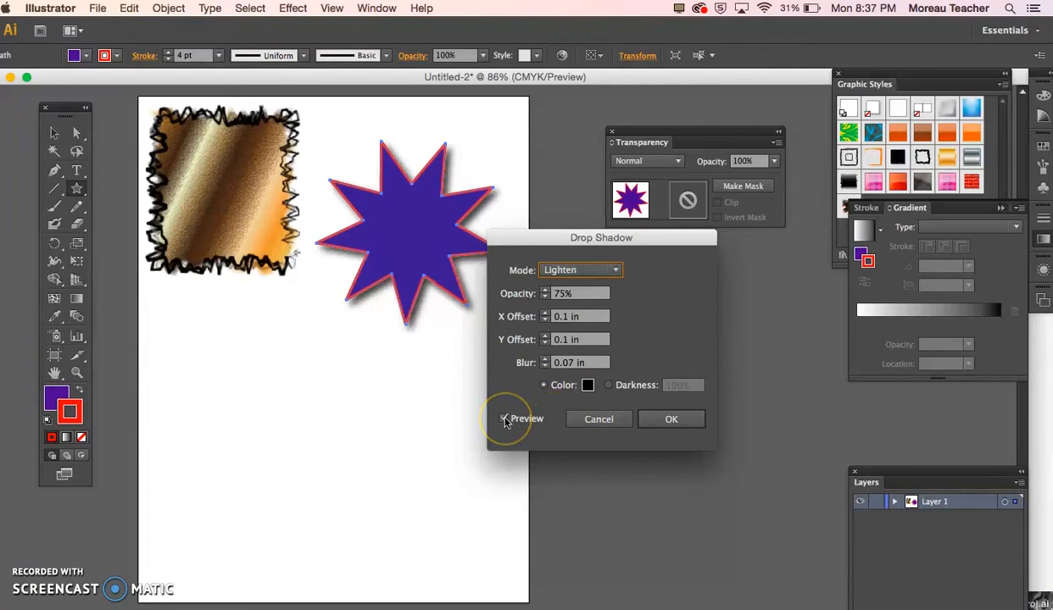
pyautogui.click(653, 421)
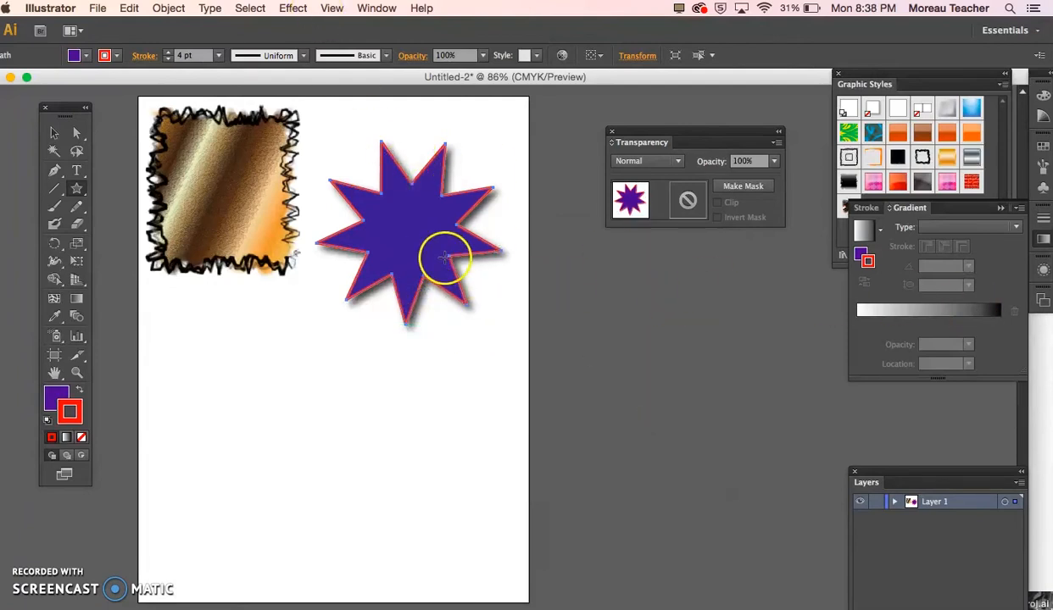
# - Float the Appearance panel beneath the Transparency panel and toggle the star's drop shadow off and back on
pyautogui.click(1038, 266)
pyautogui.moveTo(886, 263); pyautogui.dragTo(728, 299)
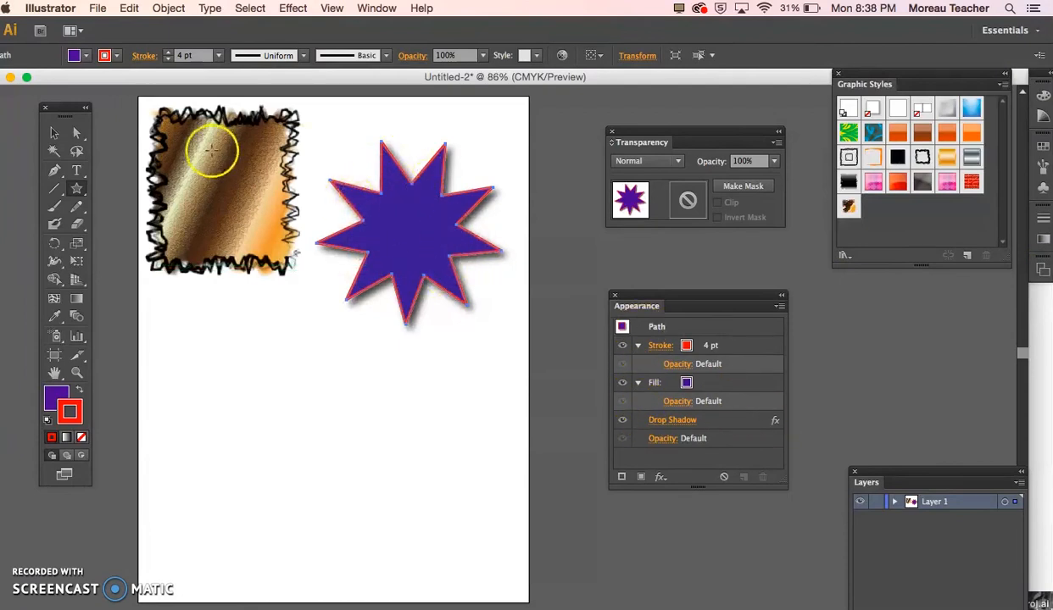
pyautogui.click(54, 133)
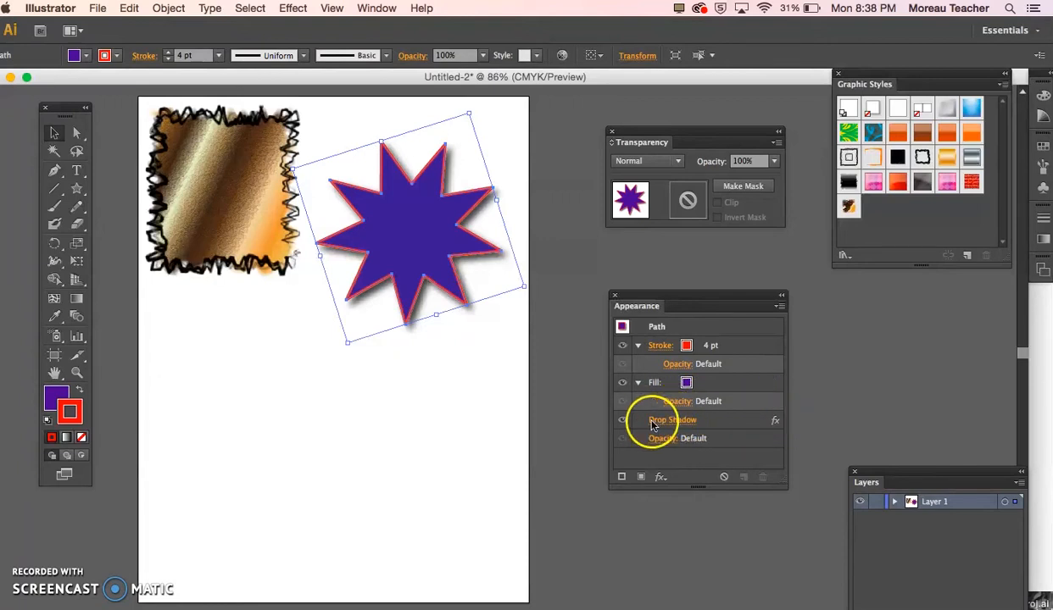
pyautogui.click(622, 422)
pyautogui.click(621, 422)
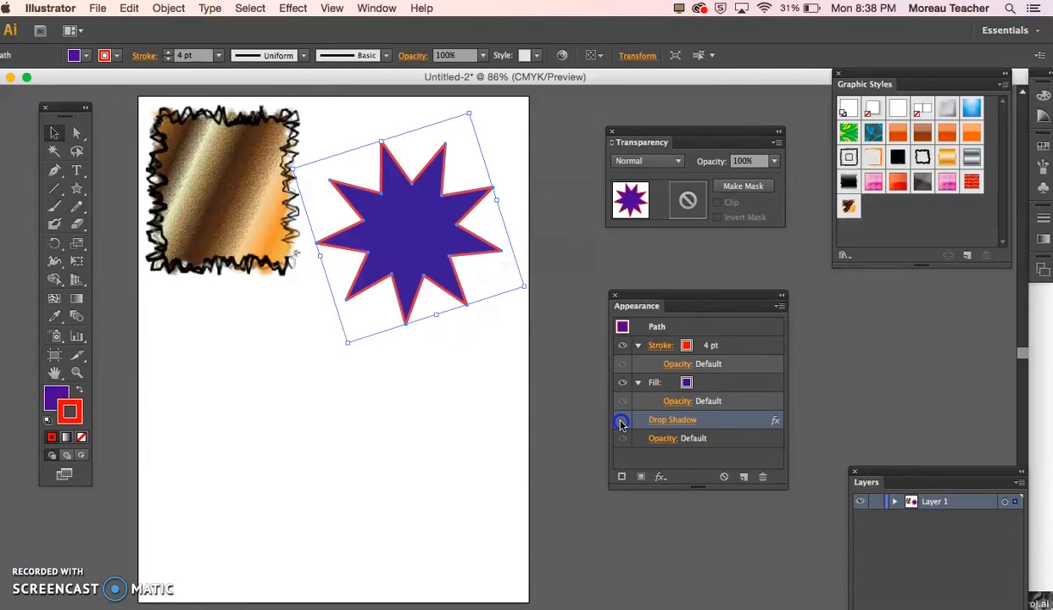
pyautogui.click(621, 422)
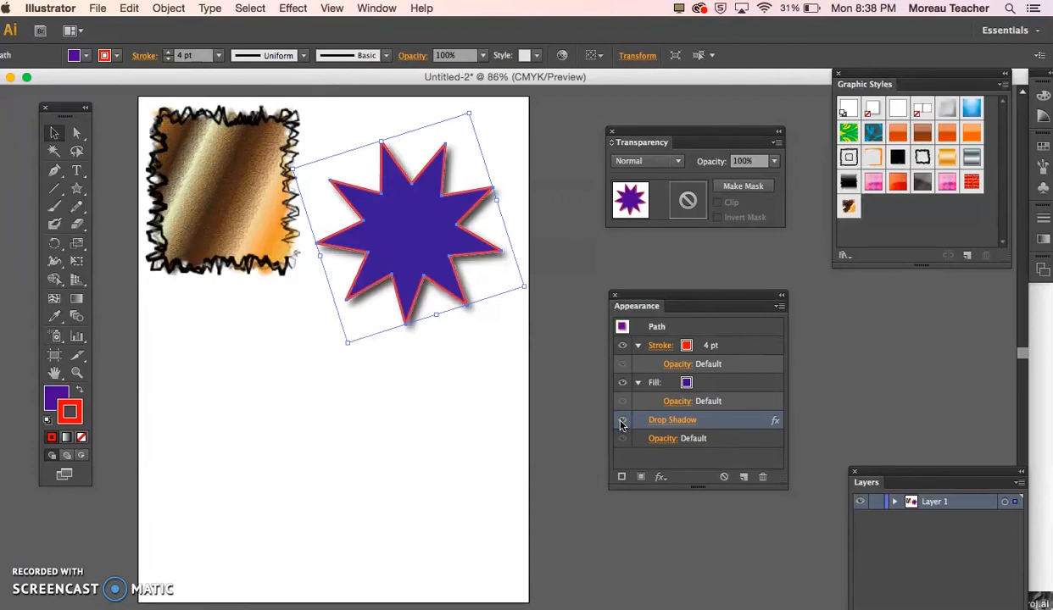
# - Edit the star's existing drop shadow, changing its blending mode to Multiply
pyautogui.click(665, 423)
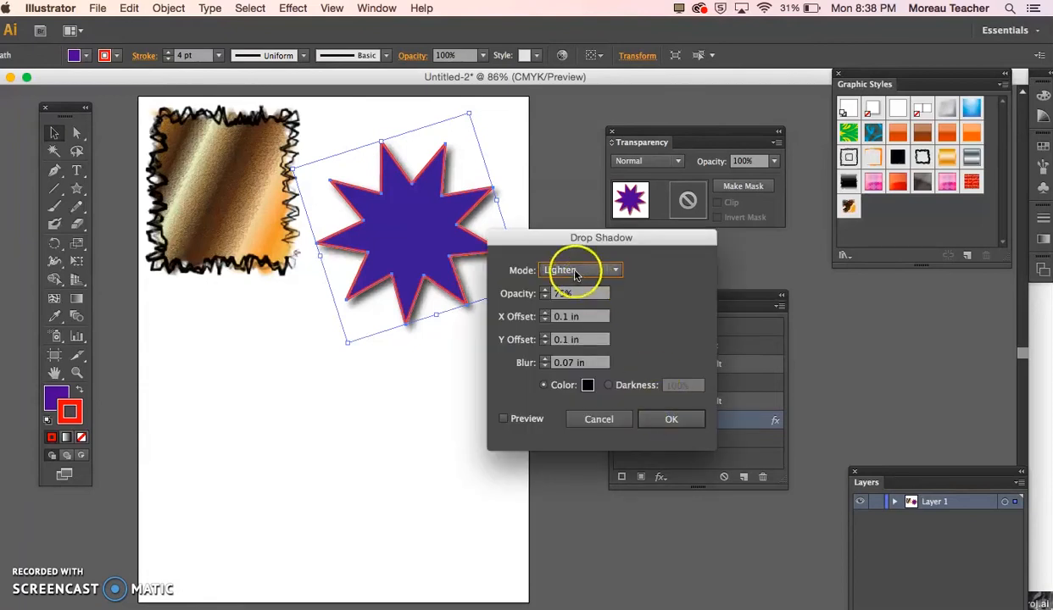
pyautogui.click(617, 271)
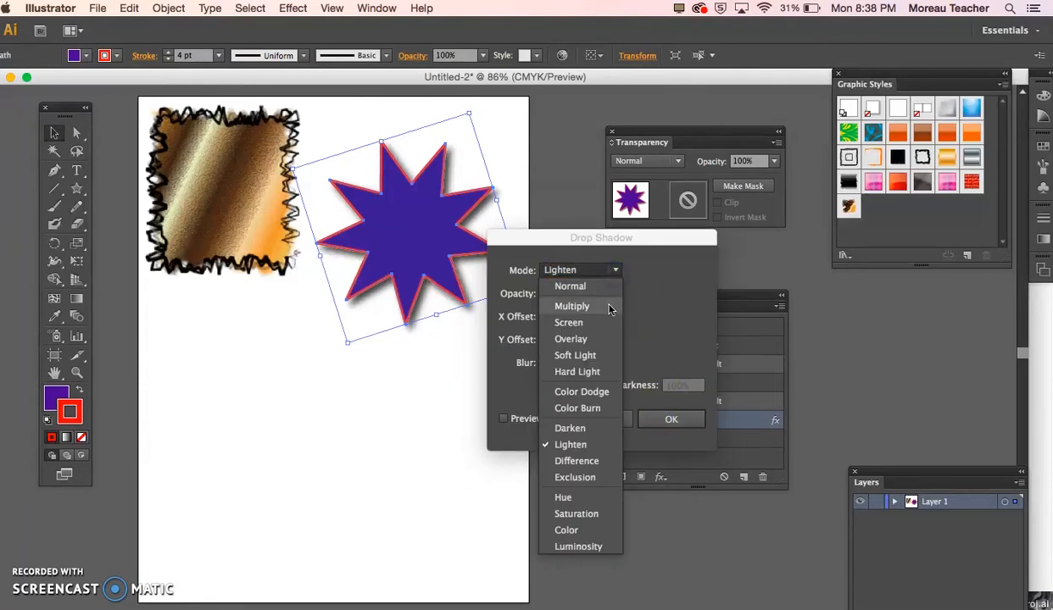
pyautogui.click(609, 307)
pyautogui.click(669, 418)
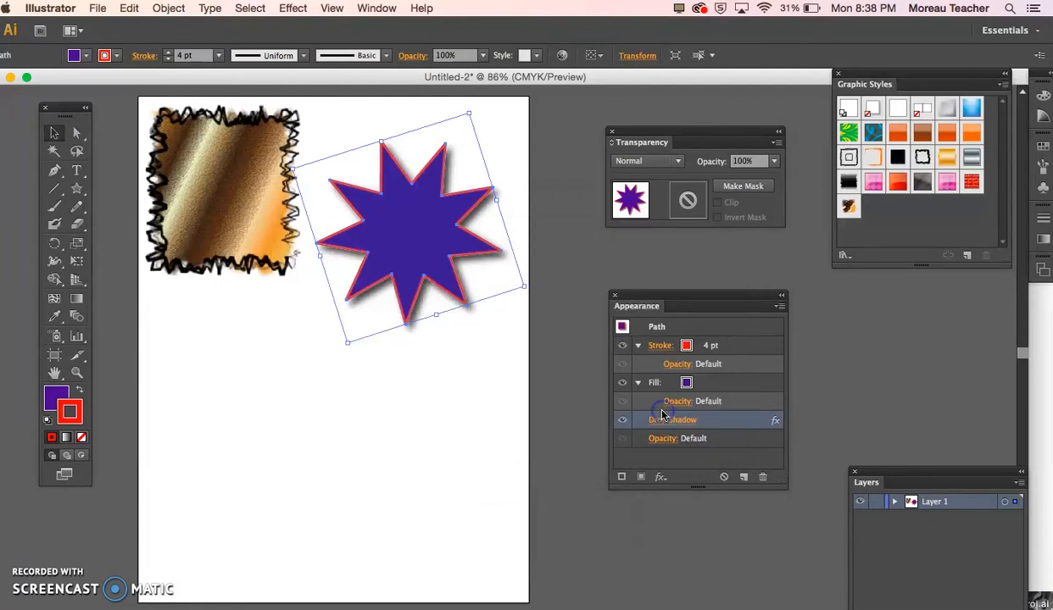
# - Apply a Scribble effect to the star with 0.08 in stroke width, 11% curviness variation and 0.13 in spacing
pyautogui.click(295, 8)
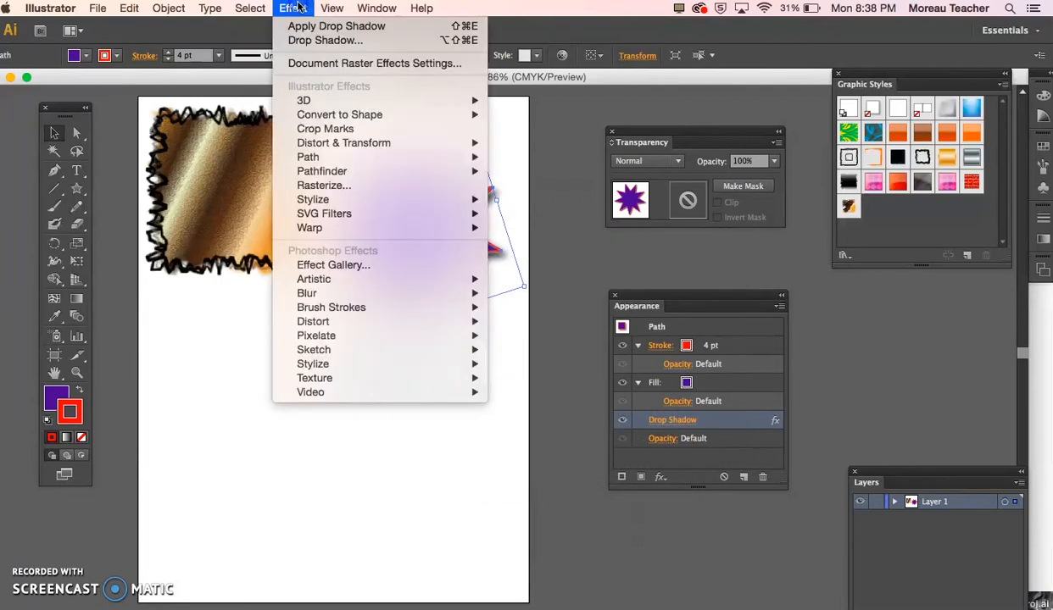
pyautogui.moveTo(368, 204)
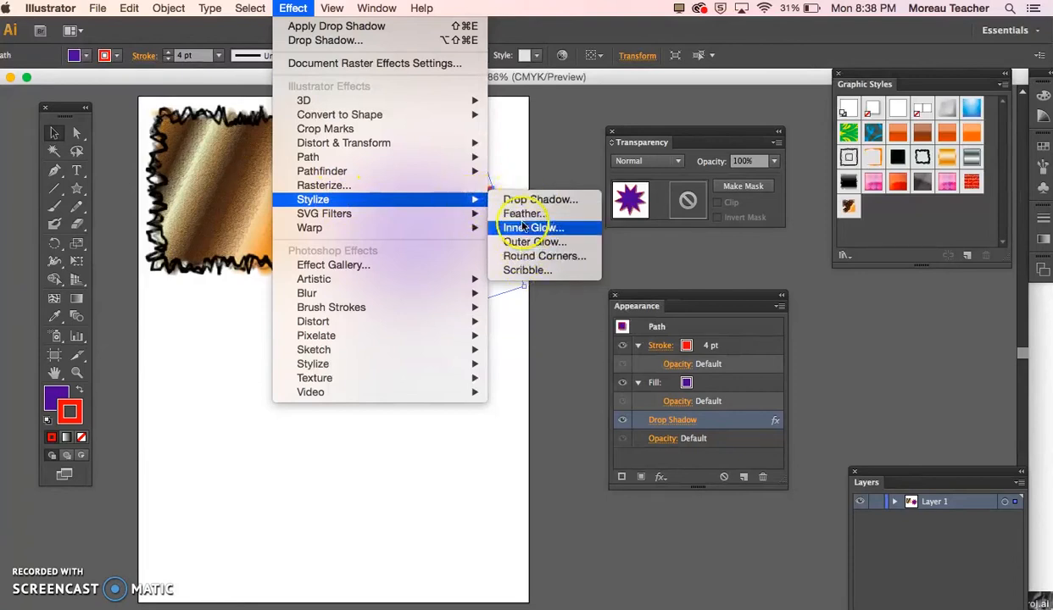
pyautogui.click(525, 270)
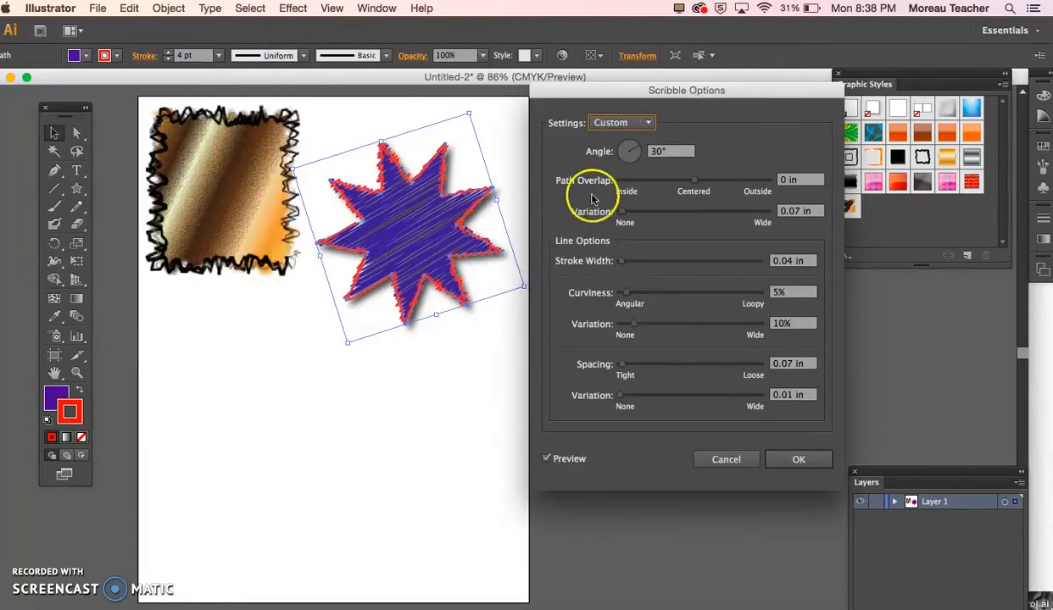
pyautogui.click(643, 260)
pyautogui.moveTo(638, 267); pyautogui.dragTo(628, 266)
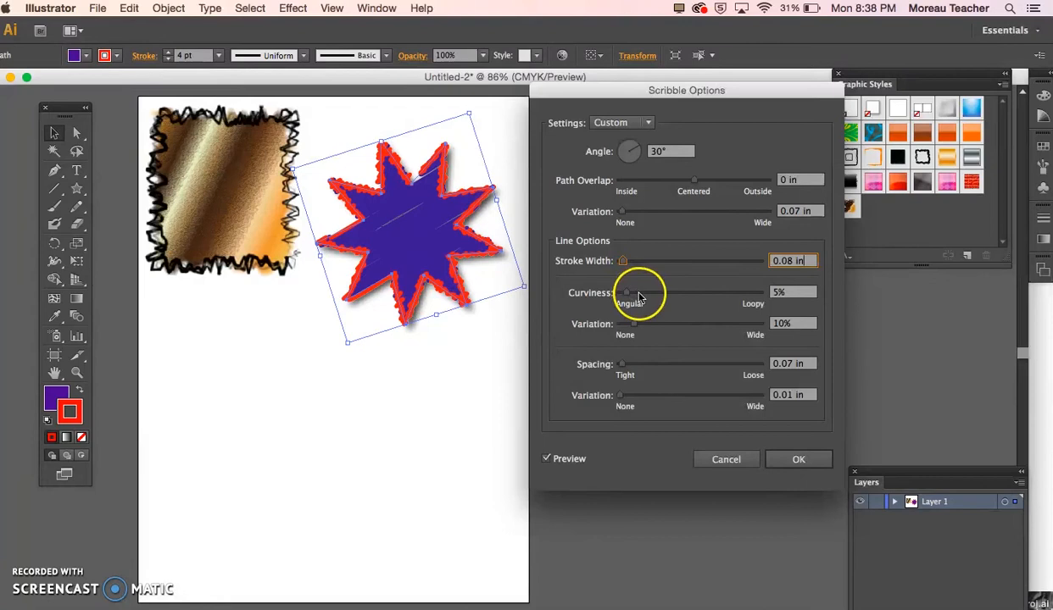
pyautogui.moveTo(628, 365); pyautogui.dragTo(624, 368)
pyautogui.click(632, 323)
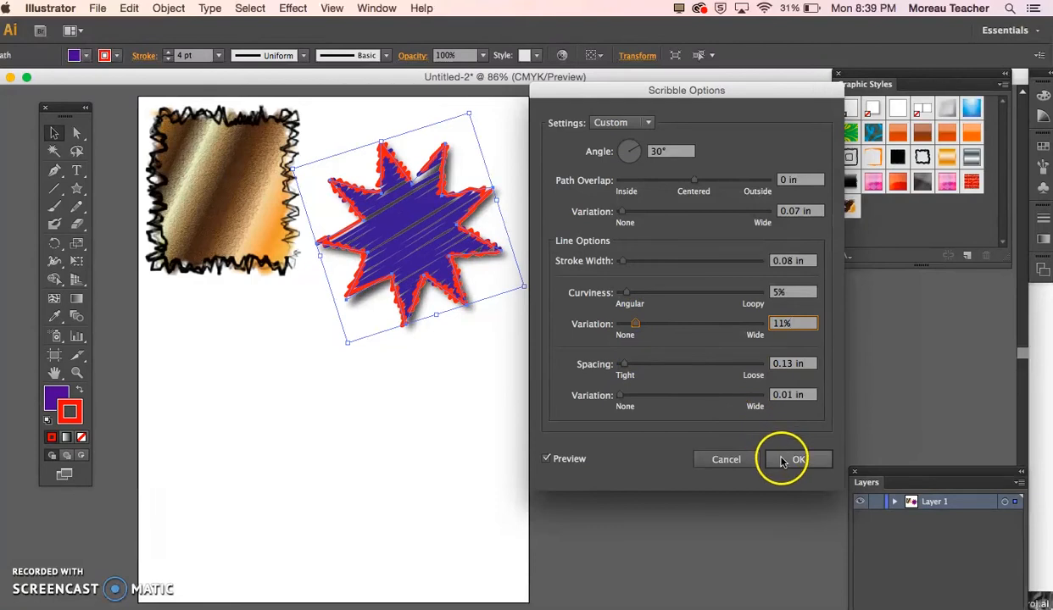
pyautogui.click(783, 460)
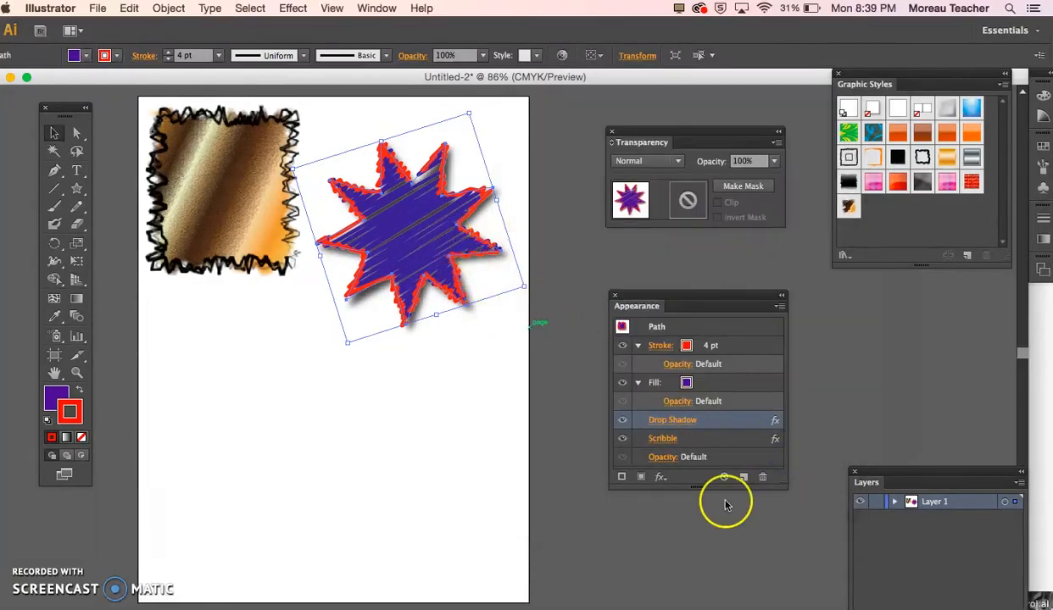
# - Recolor the star's drop shadow bright pink and set its blending mode to Color
pyautogui.click(668, 418)
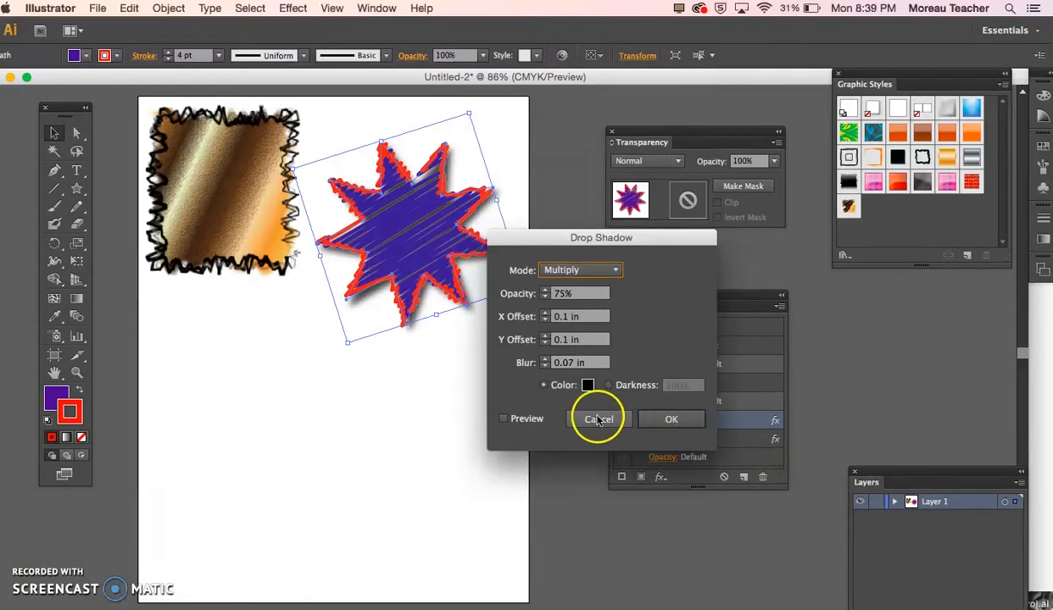
pyautogui.click(588, 386)
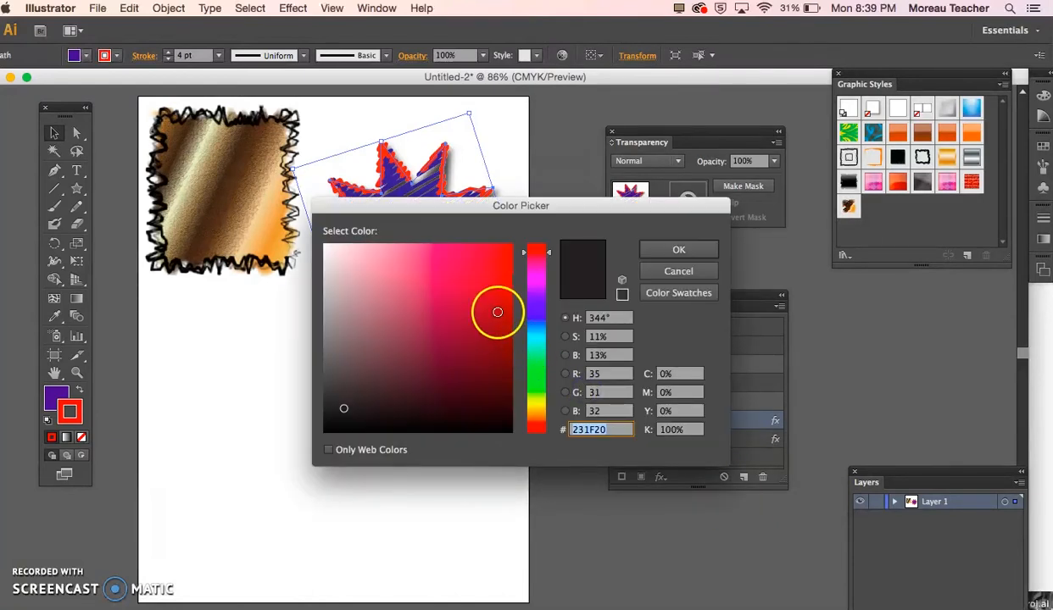
pyautogui.click(532, 286)
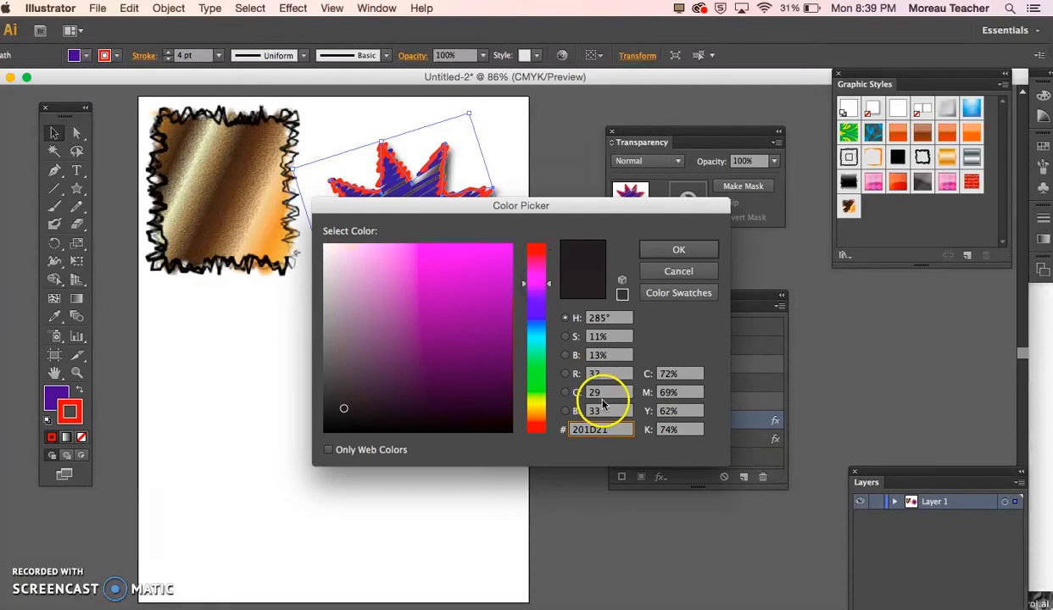
pyautogui.moveTo(532, 325)
pyautogui.mouseDown()
pyautogui.moveTo(522, 325)
pyautogui.moveTo(512, 279)
pyautogui.mouseUp()
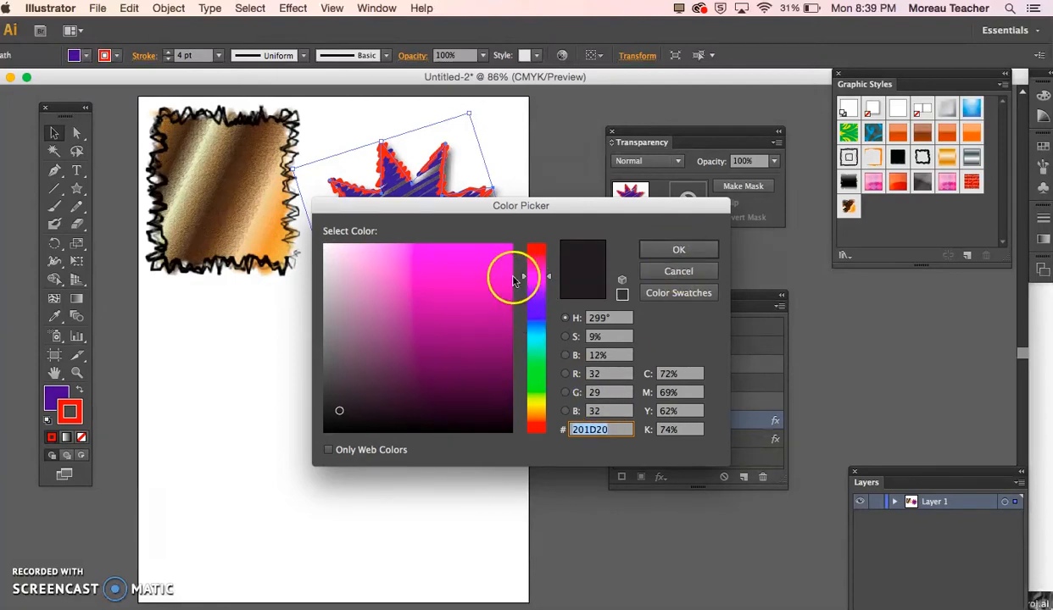
pyautogui.click(494, 268)
pyautogui.click(656, 250)
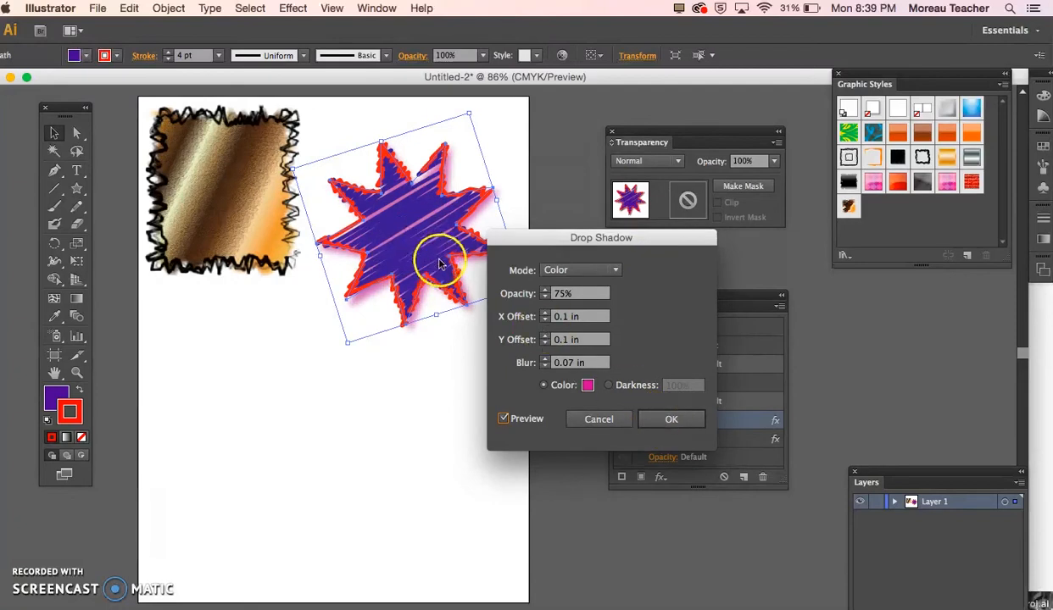
pyautogui.click(666, 420)
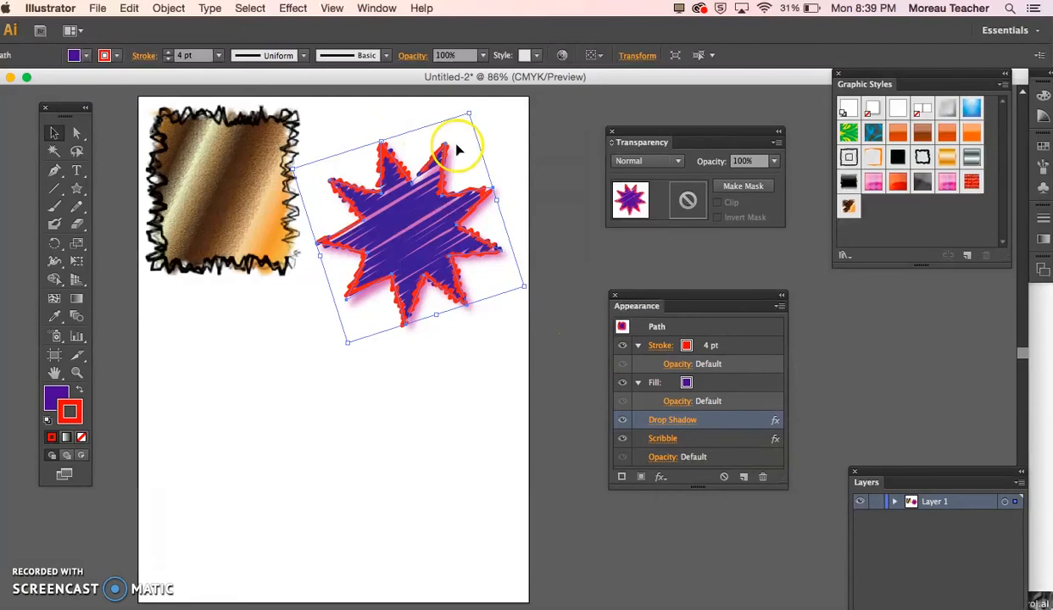
# - Apply a Pucker & Bloat distortion of -61% to the star
pyautogui.click(292, 8)
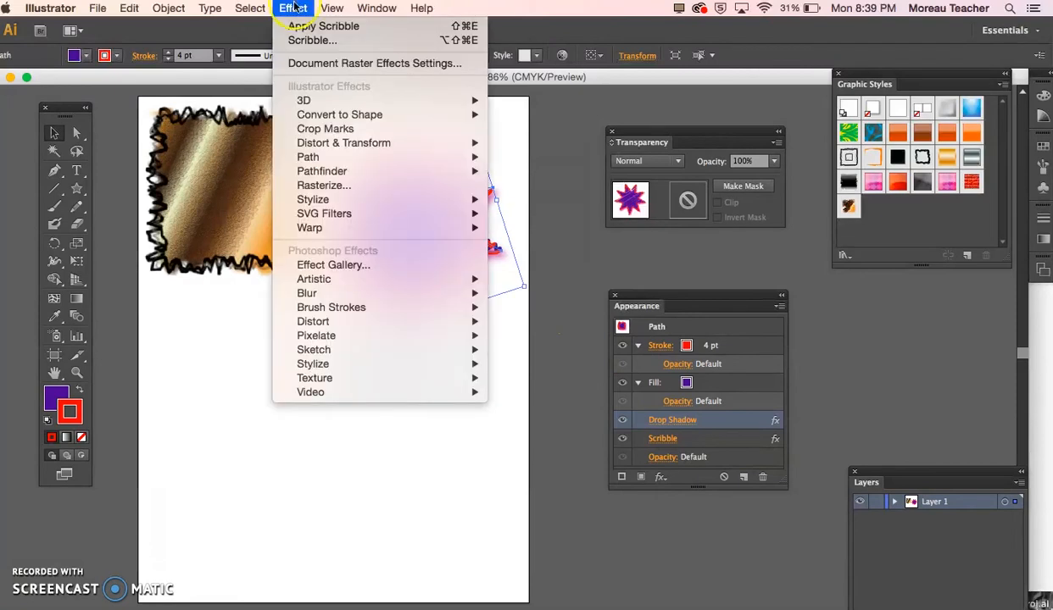
pyautogui.moveTo(352, 144)
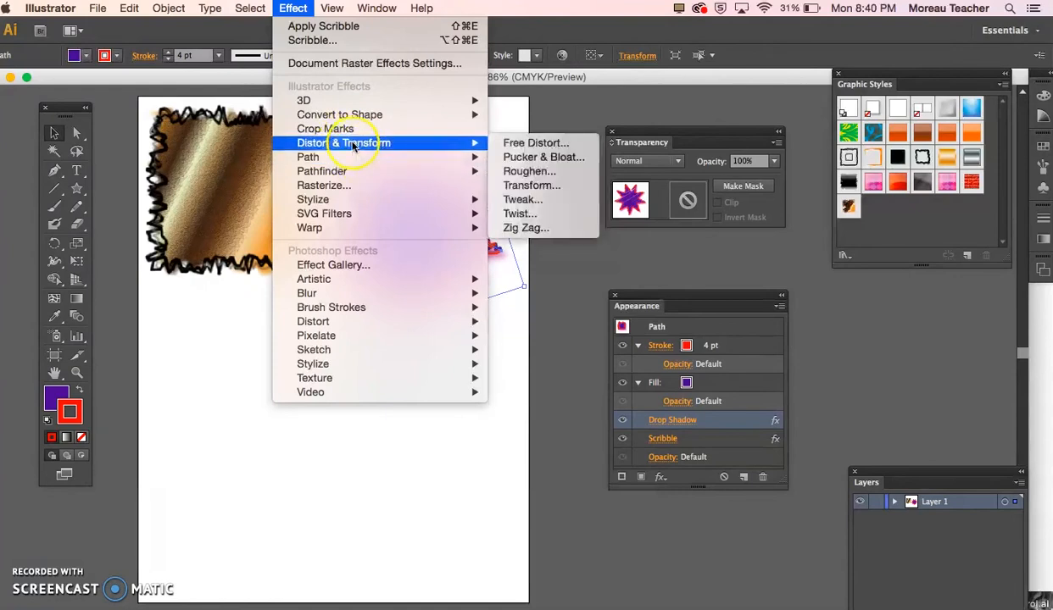
pyautogui.click(529, 160)
pyautogui.click(405, 357)
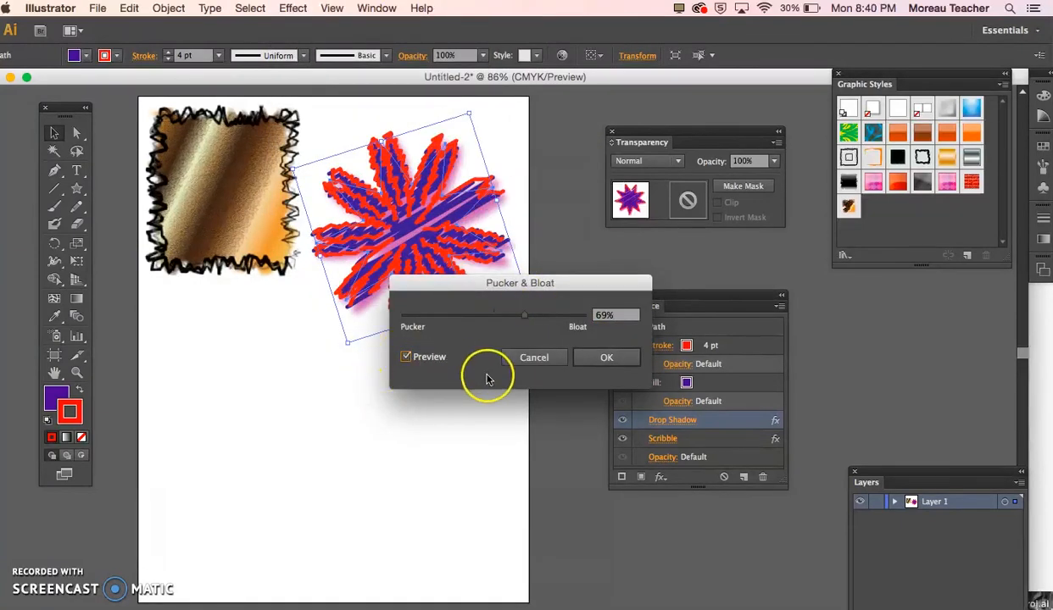
pyautogui.moveTo(470, 314); pyautogui.dragTo(466, 315)
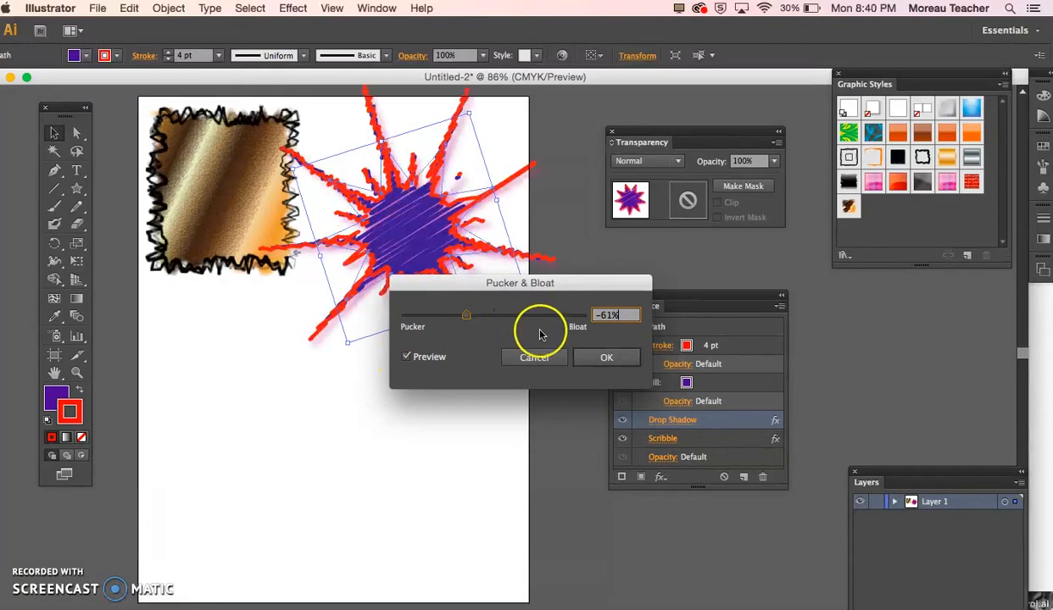
pyautogui.click(584, 359)
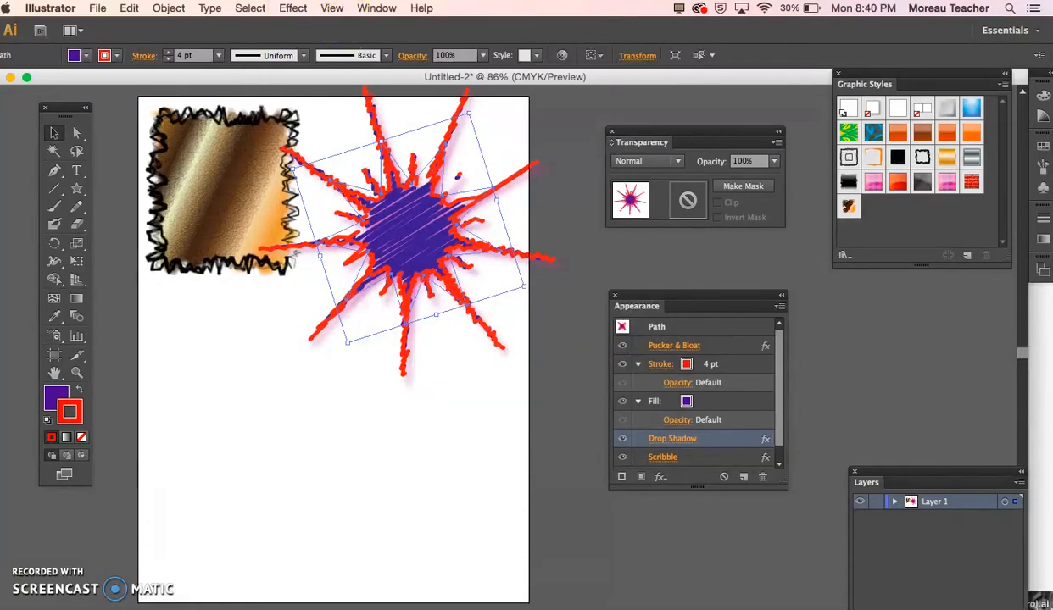
pyautogui.click(294, 10)
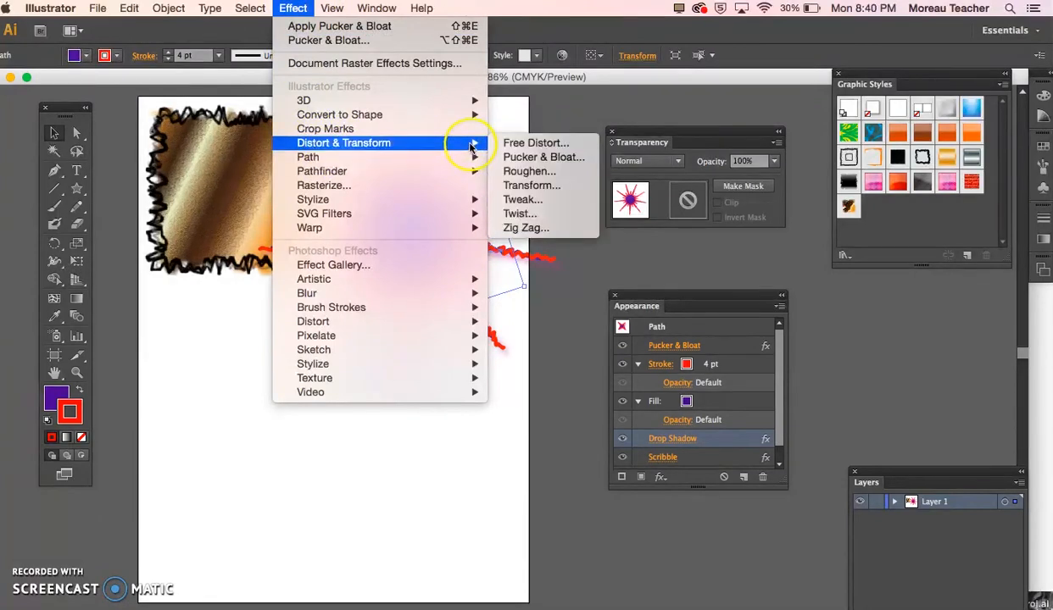
pyautogui.click(532, 185)
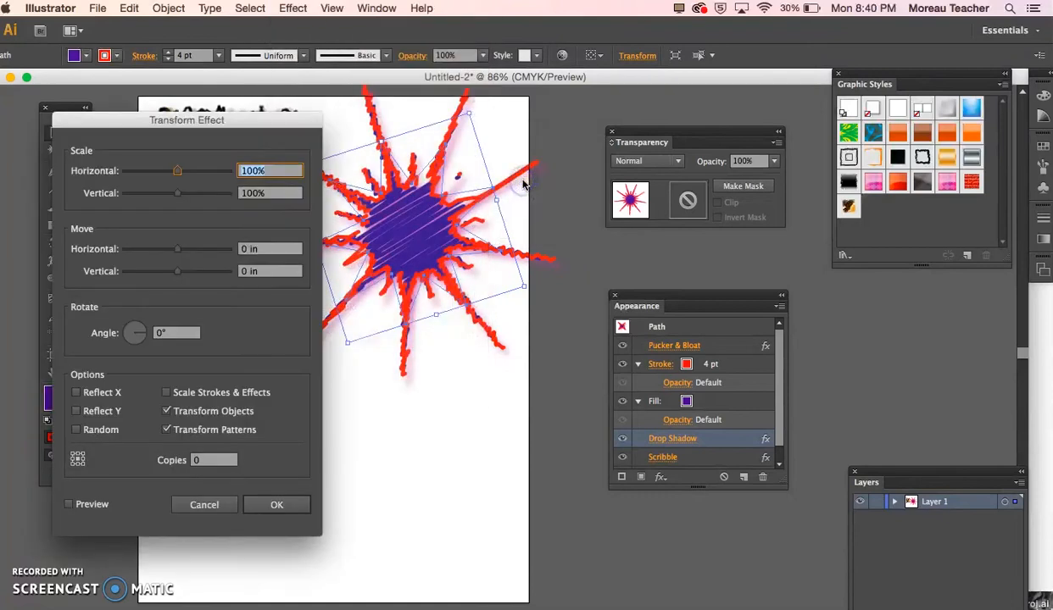
pyautogui.click(202, 512)
# - Apply a Roughen effect to the star with an absolute size of 0.14 in, detail of 10/in and corner points
pyautogui.click(292, 8)
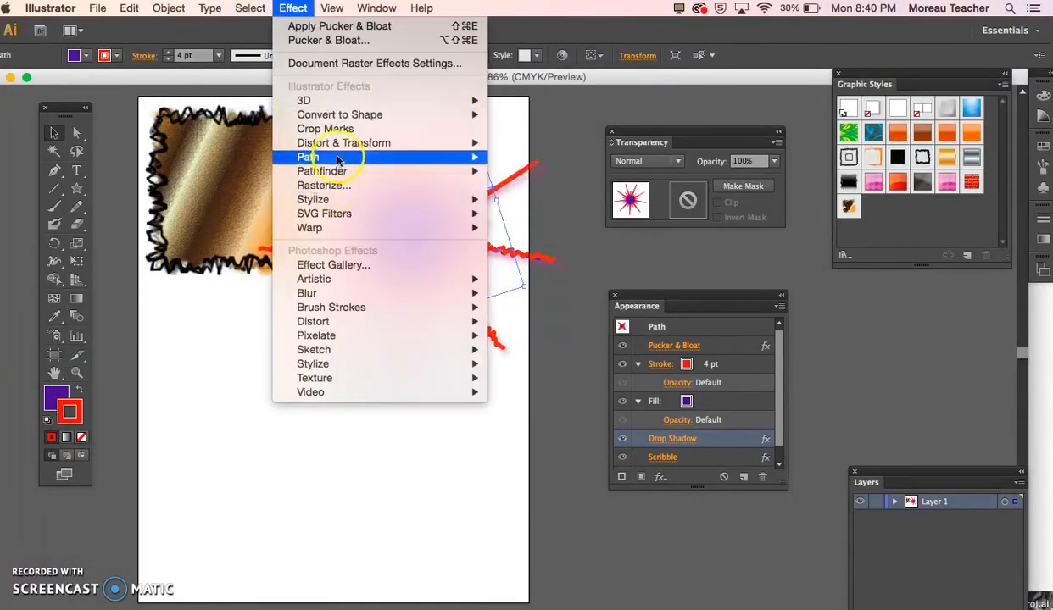
pyautogui.moveTo(326, 142)
pyautogui.click(529, 171)
pyautogui.click(666, 206)
pyautogui.click(604, 341)
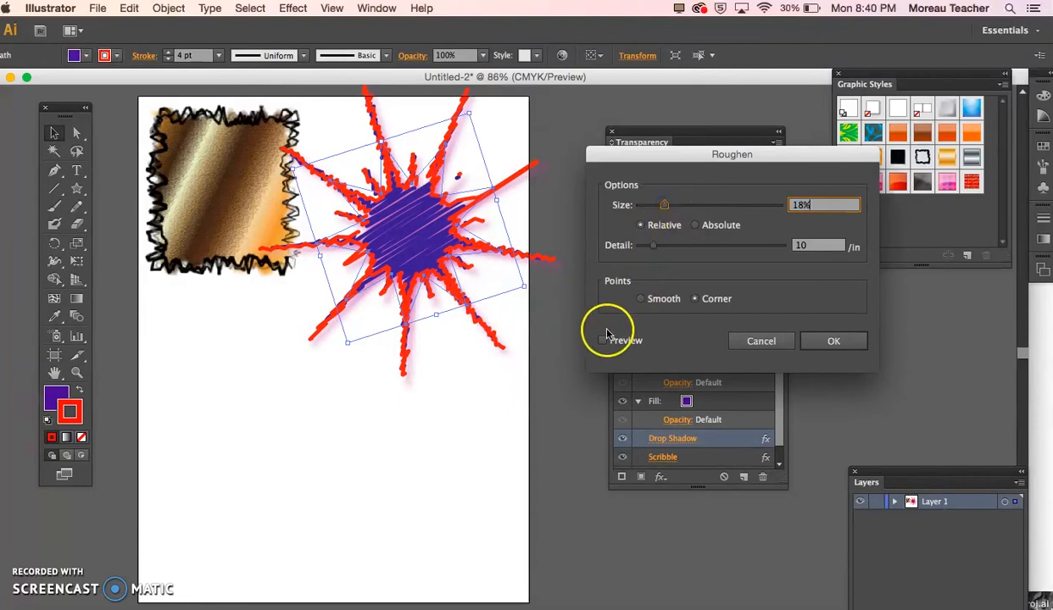
pyautogui.click(696, 226)
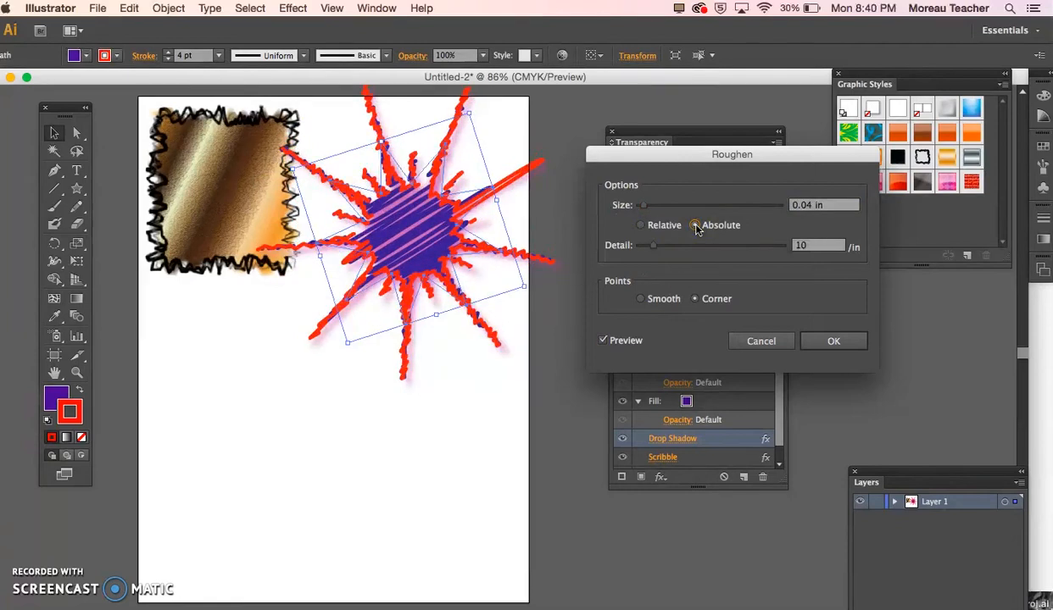
pyautogui.moveTo(645, 206); pyautogui.dragTo(654, 209)
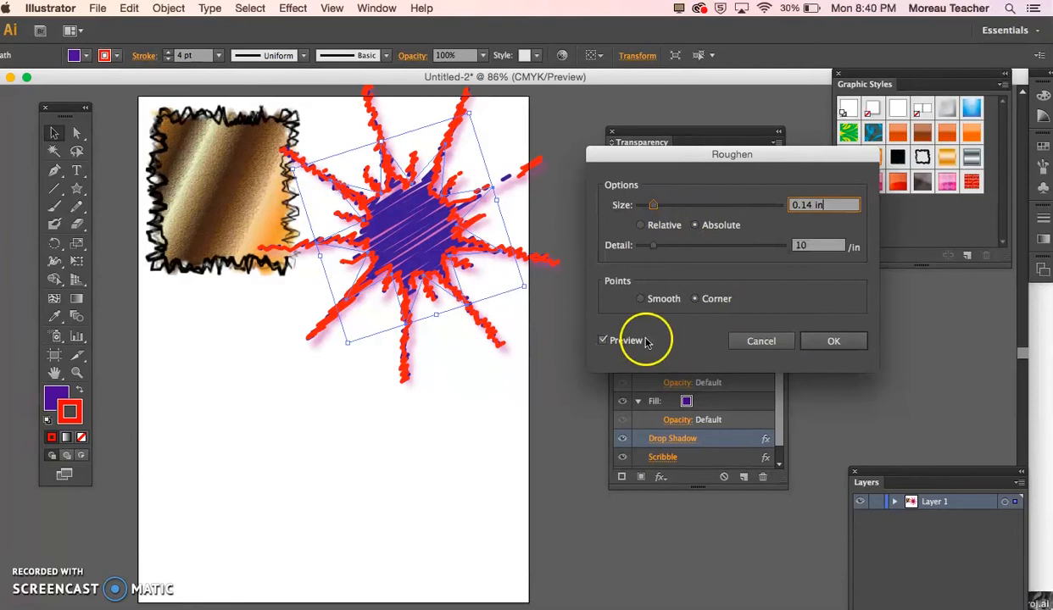
pyautogui.click(813, 341)
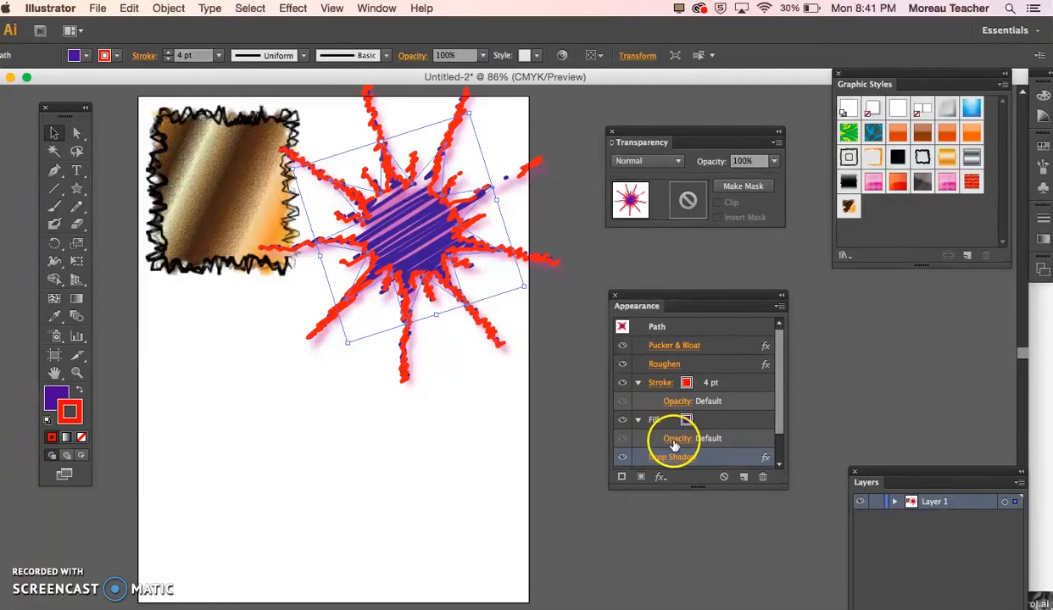
# - Toggle the star's Roughen and Pucker & Bloat effects off and on to compare their influence on its appearance
pyautogui.scroll(-1, 681, 446)
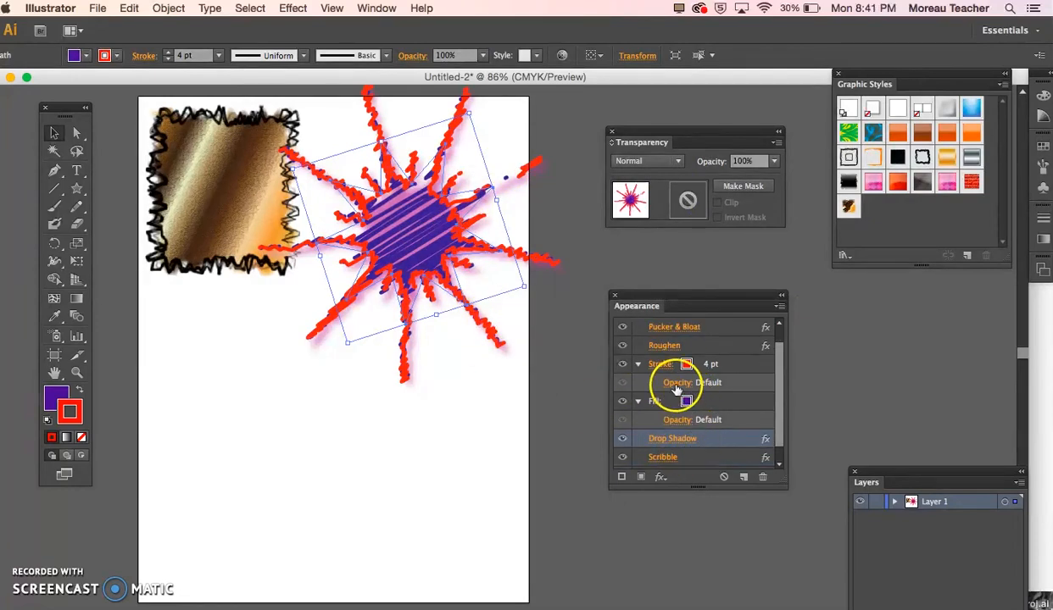
pyautogui.scroll(1, 675, 386)
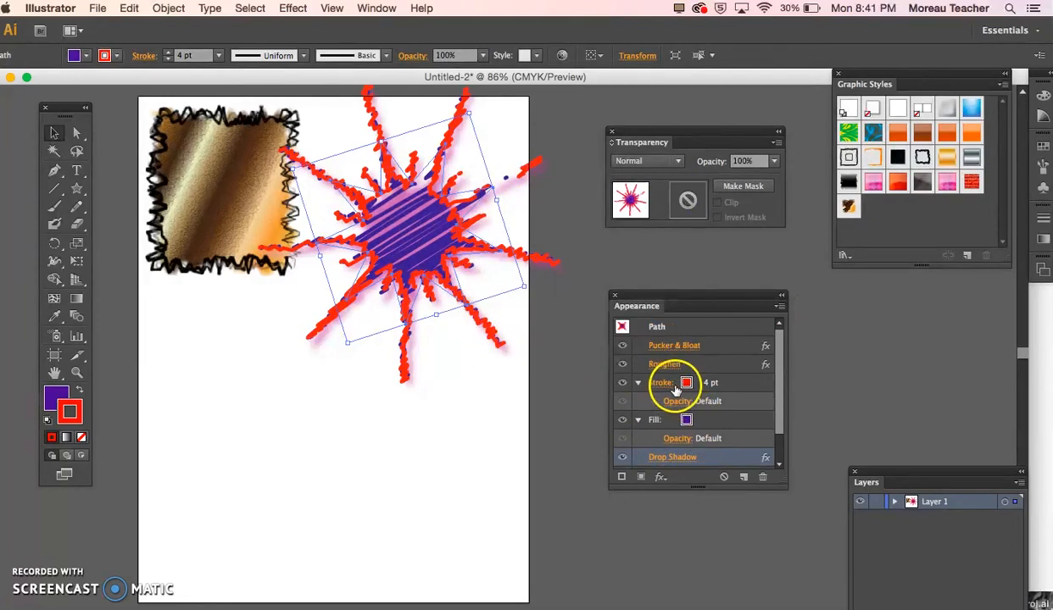
pyautogui.click(621, 364)
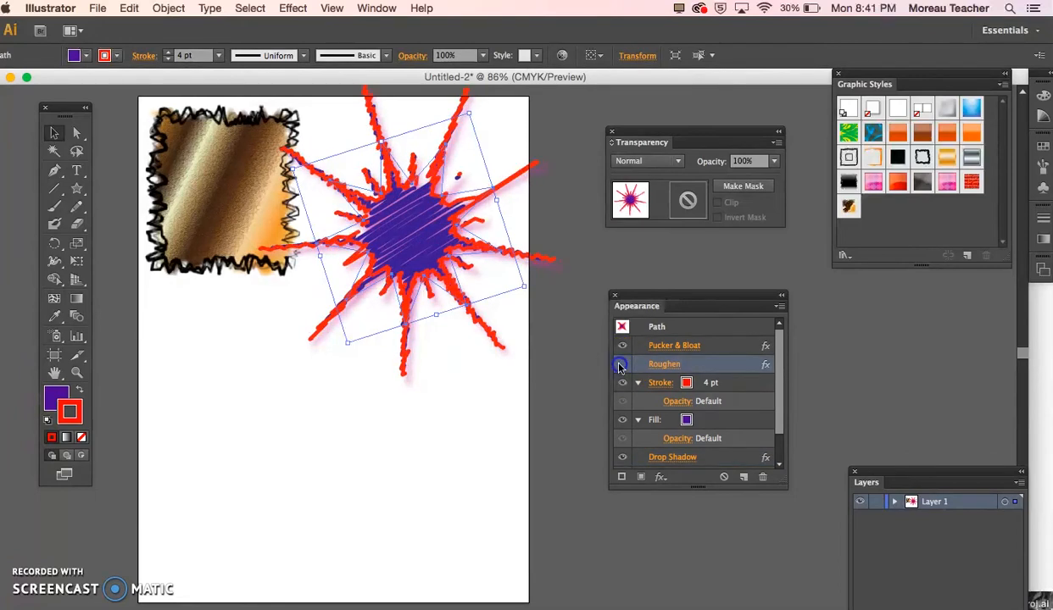
pyautogui.click(621, 365)
pyautogui.click(621, 346)
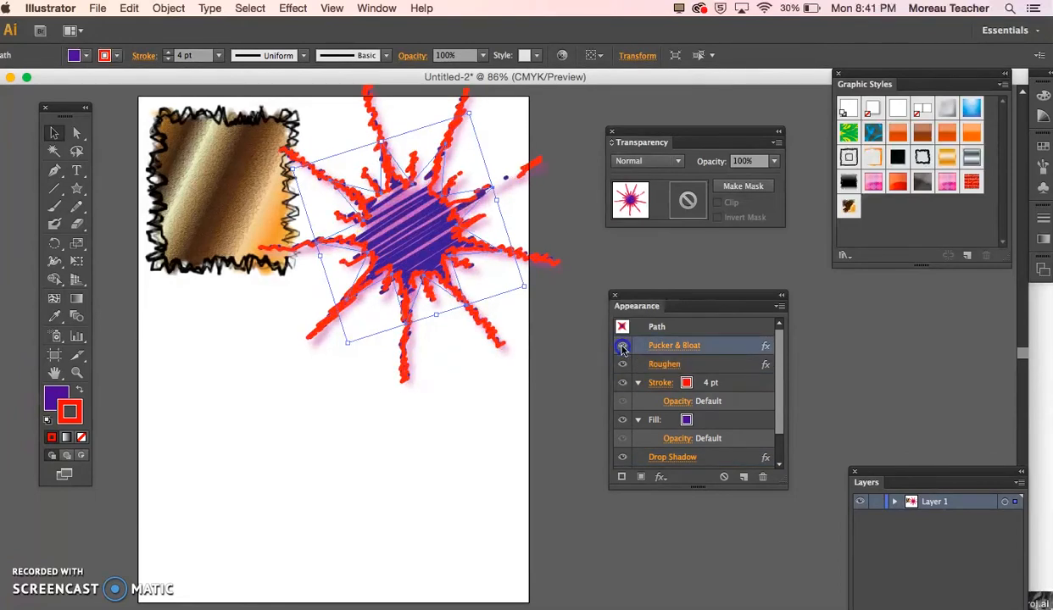
pyautogui.click(621, 347)
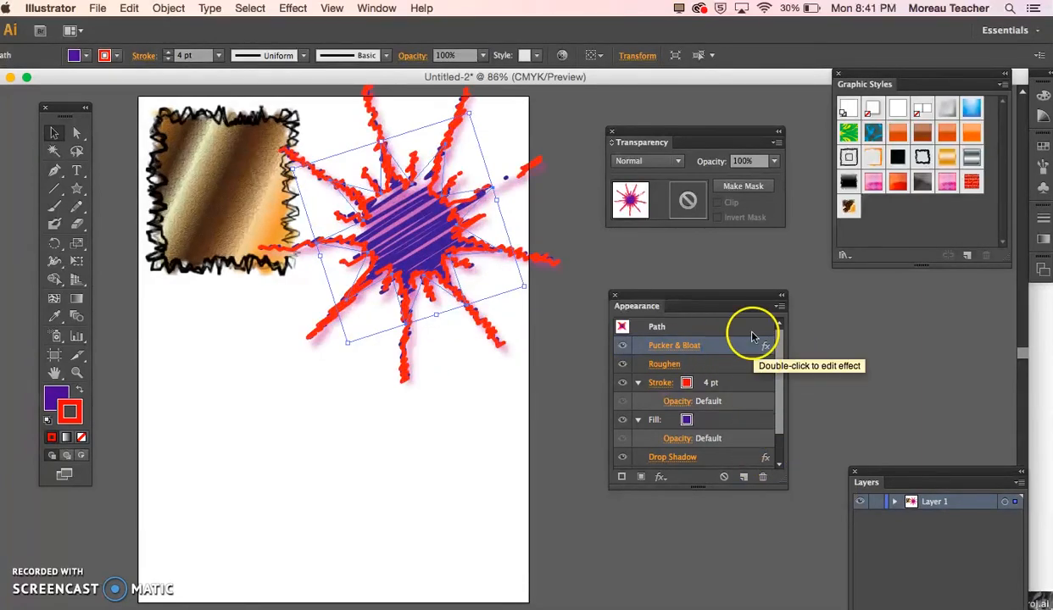
# - Reposition the star slightly lower on the artboard and save its appearance as a new graphic style
pyautogui.moveTo(415, 212); pyautogui.dragTo(417, 281)
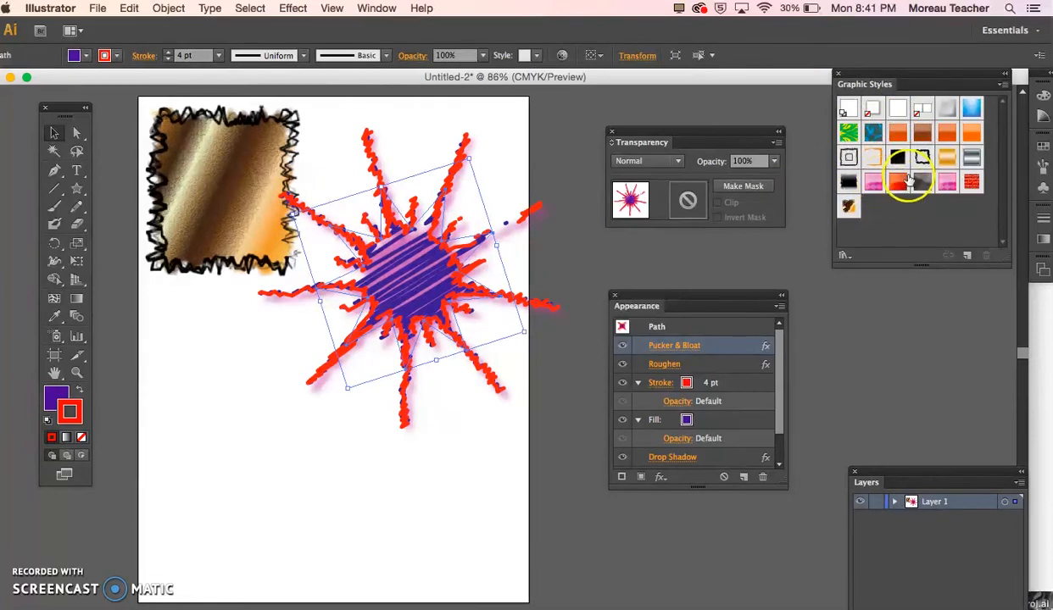
pyautogui.moveTo(416, 291); pyautogui.dragTo(387, 266)
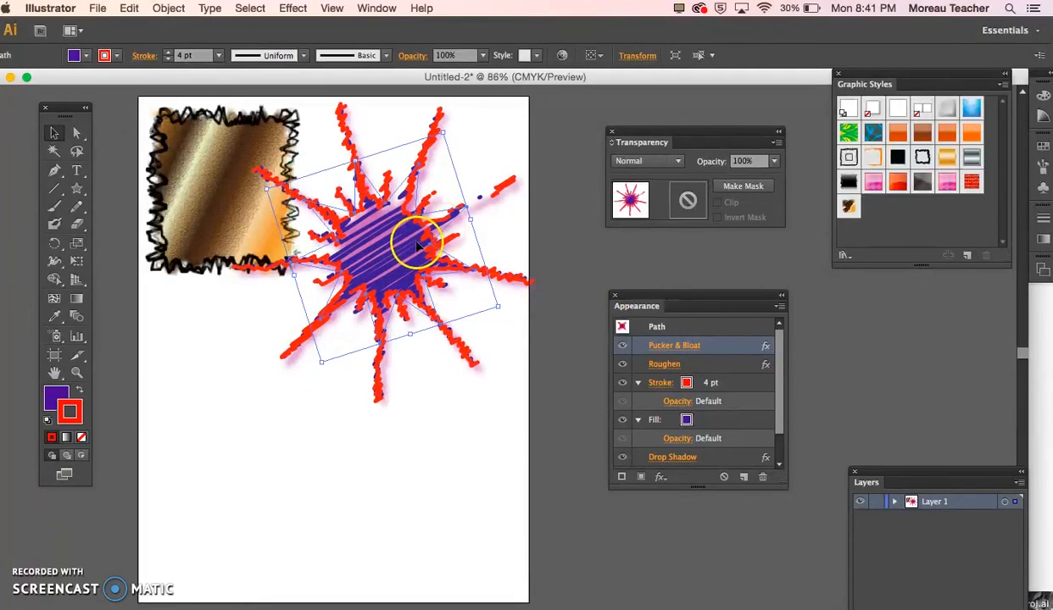
pyautogui.click(971, 257)
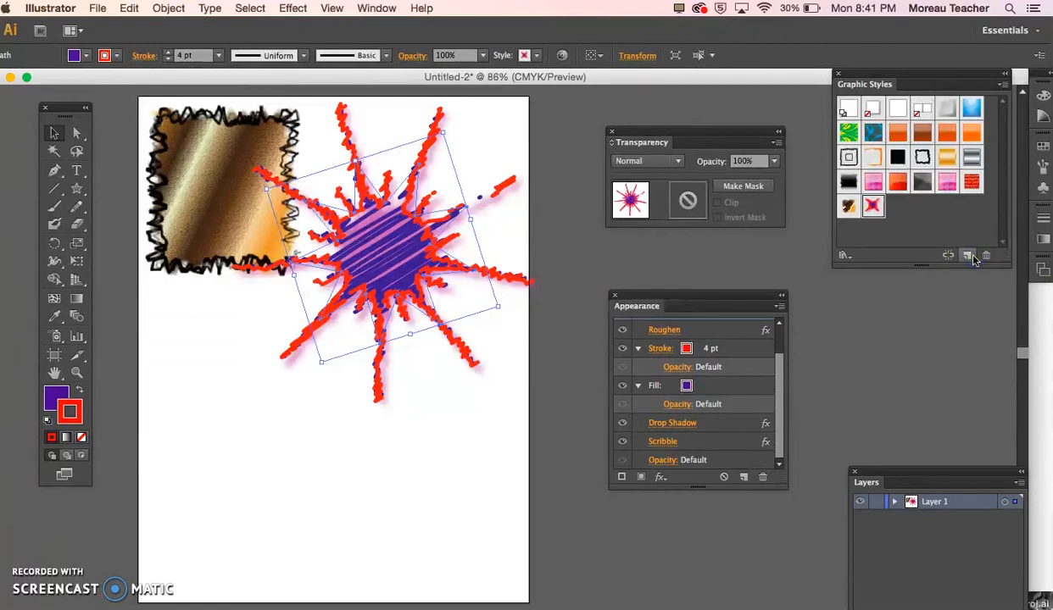
pyautogui.click(873, 210)
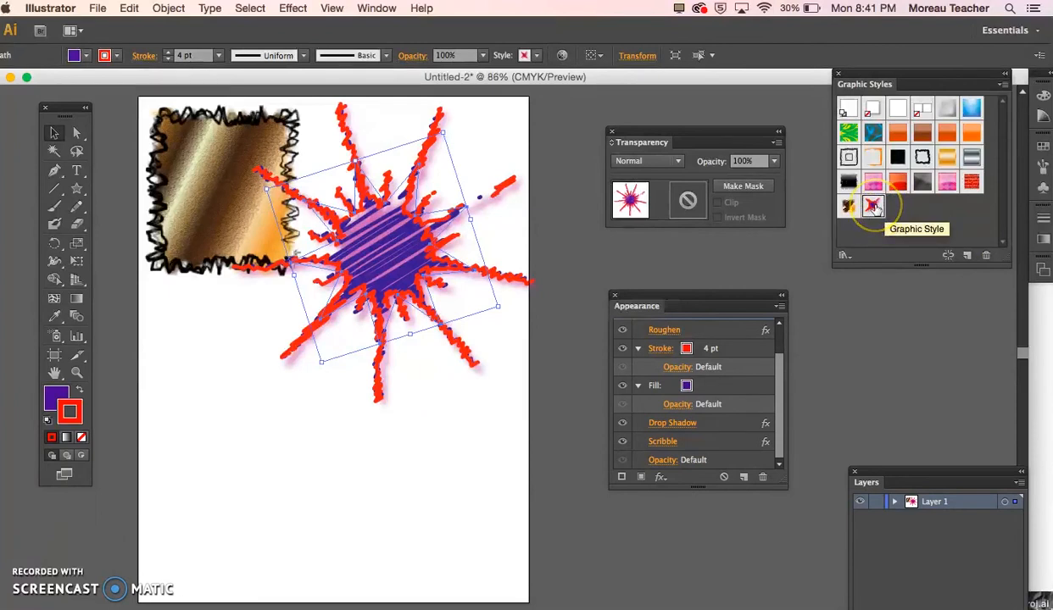
# - Draw a small circle below the gold square with the Ellipse tool and fill it with black
pyautogui.click(76, 188)
pyautogui.moveTo(76, 188); pyautogui.dragTo(145, 224)
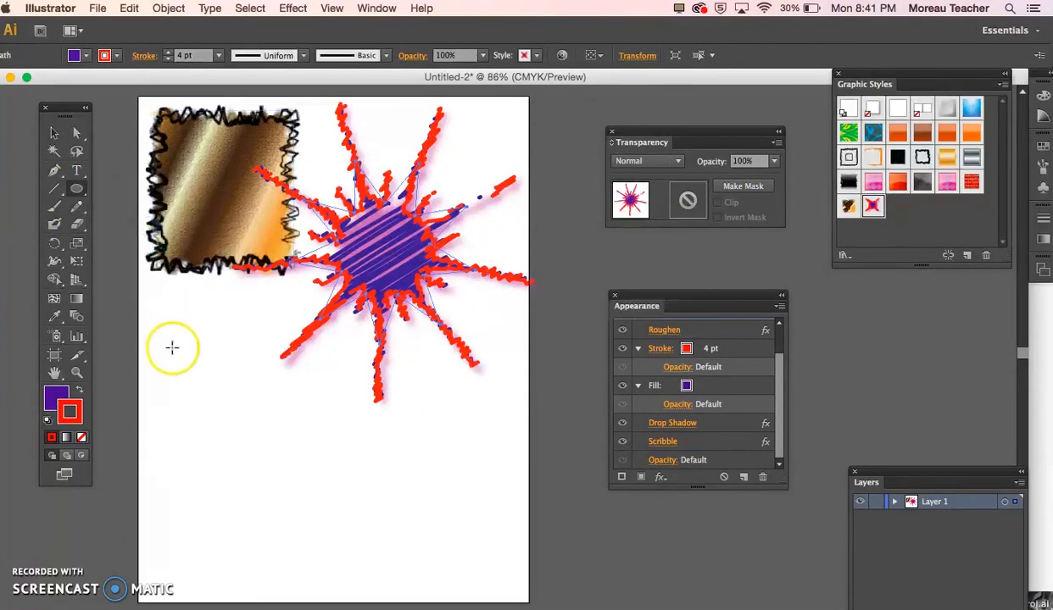
pyautogui.moveTo(180, 356); pyautogui.dragTo(244, 424)
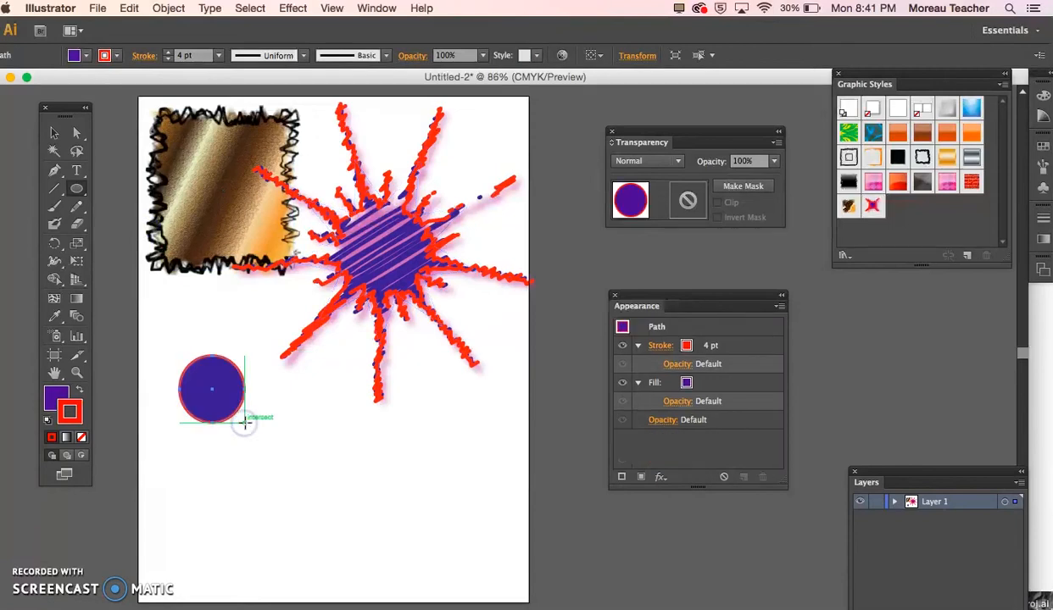
pyautogui.click(74, 55)
pyautogui.click(28, 82)
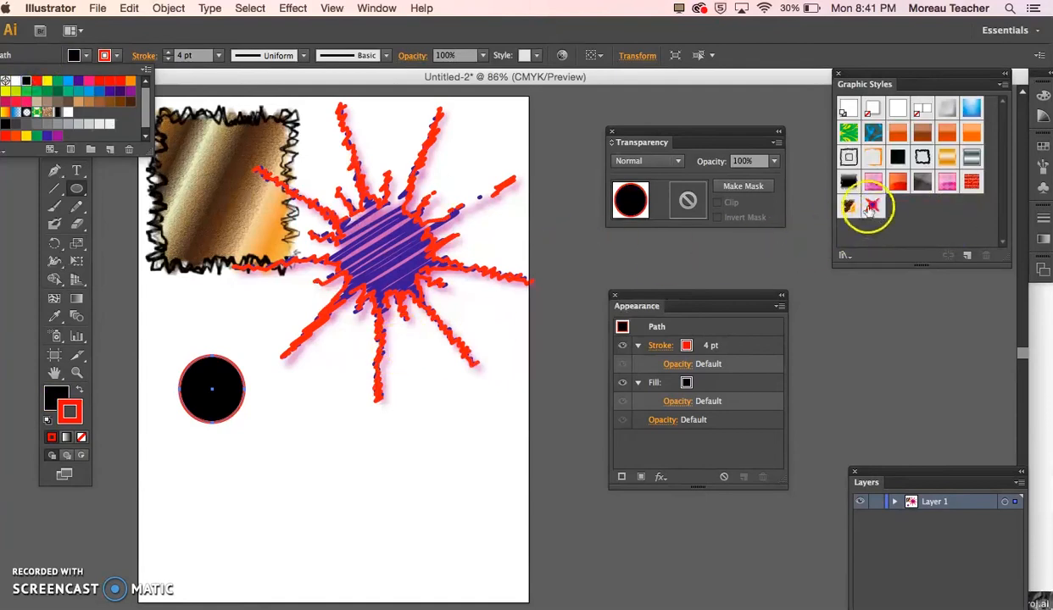
# - Apply the graphic style saved from the star to the circle and move the circle slightly up and left
pyautogui.click(872, 206)
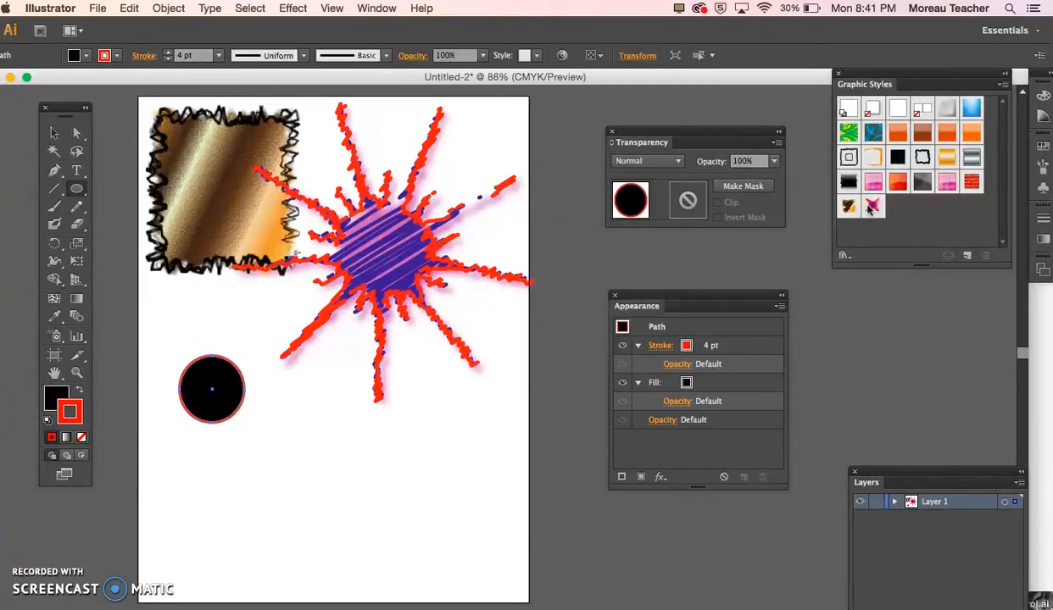
pyautogui.click(872, 206)
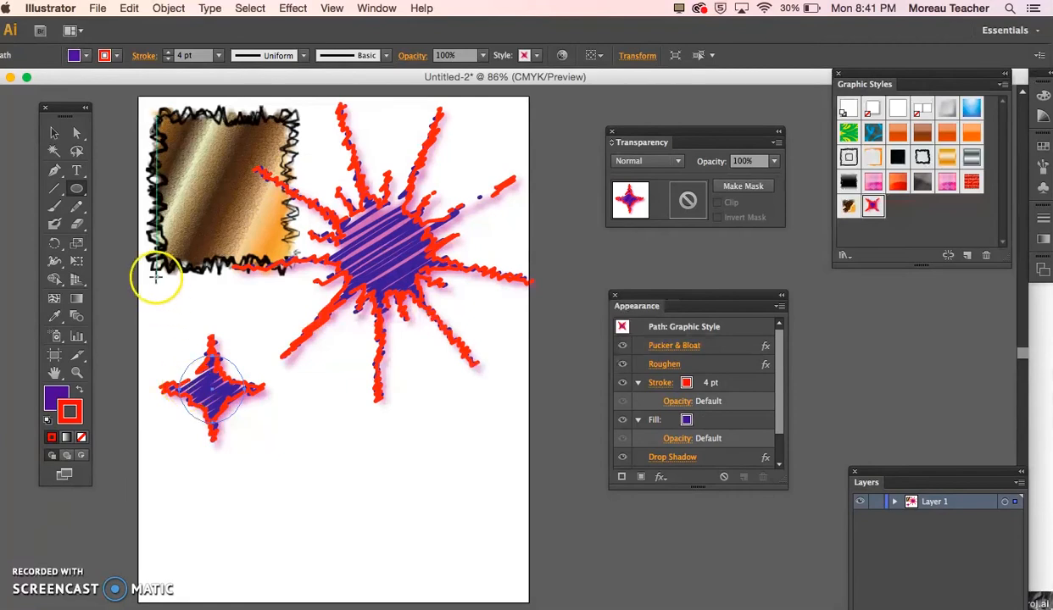
pyautogui.click(53, 131)
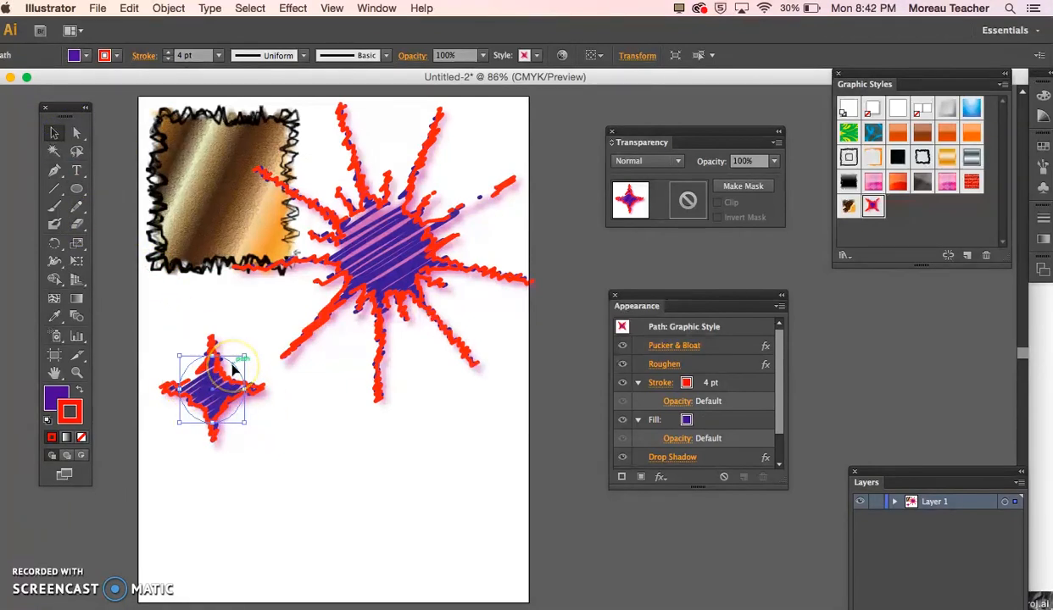
pyautogui.moveTo(226, 388); pyautogui.dragTo(218, 377)
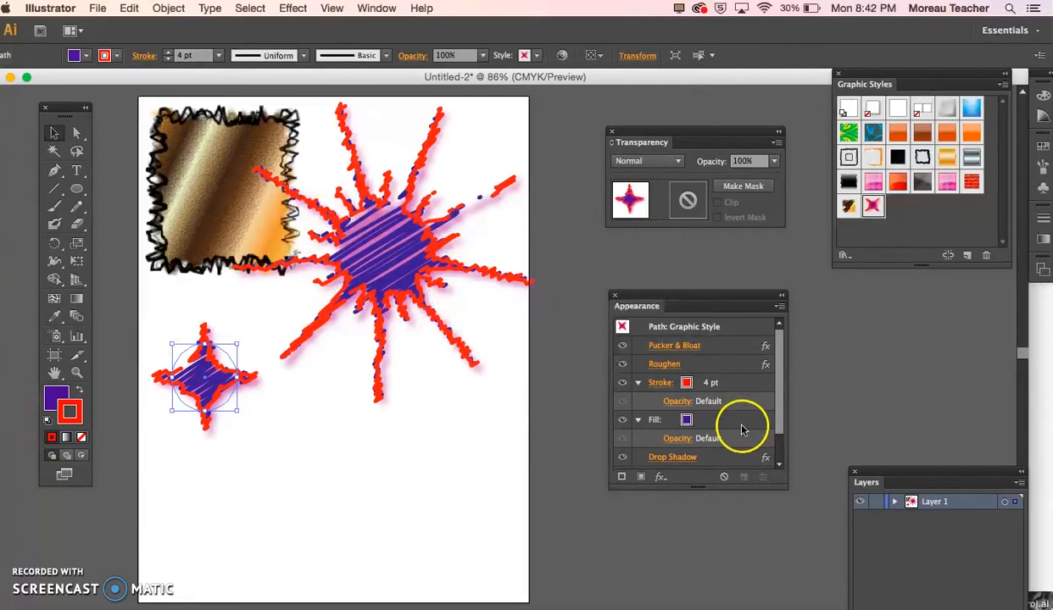
pyautogui.scroll(-2, 740, 427)
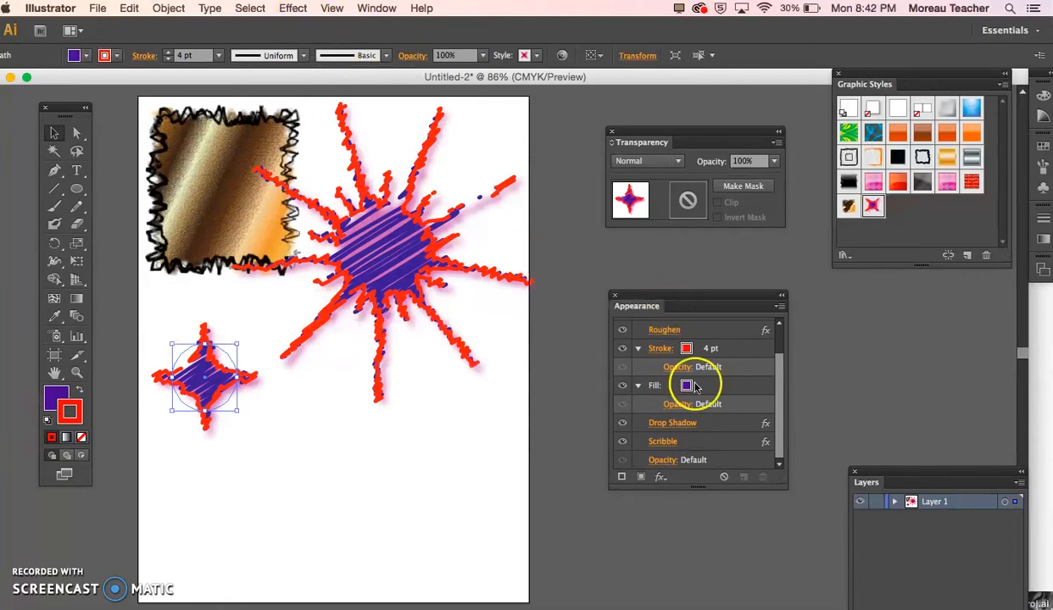
pyautogui.scroll(2, 694, 387)
pyautogui.click(293, 8)
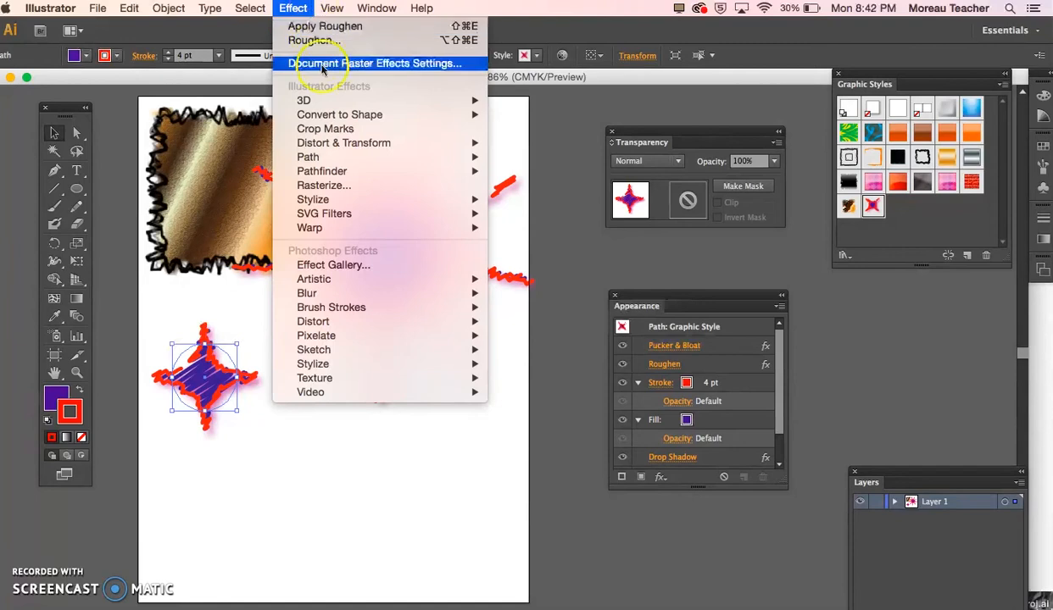
pyautogui.moveTo(307, 142)
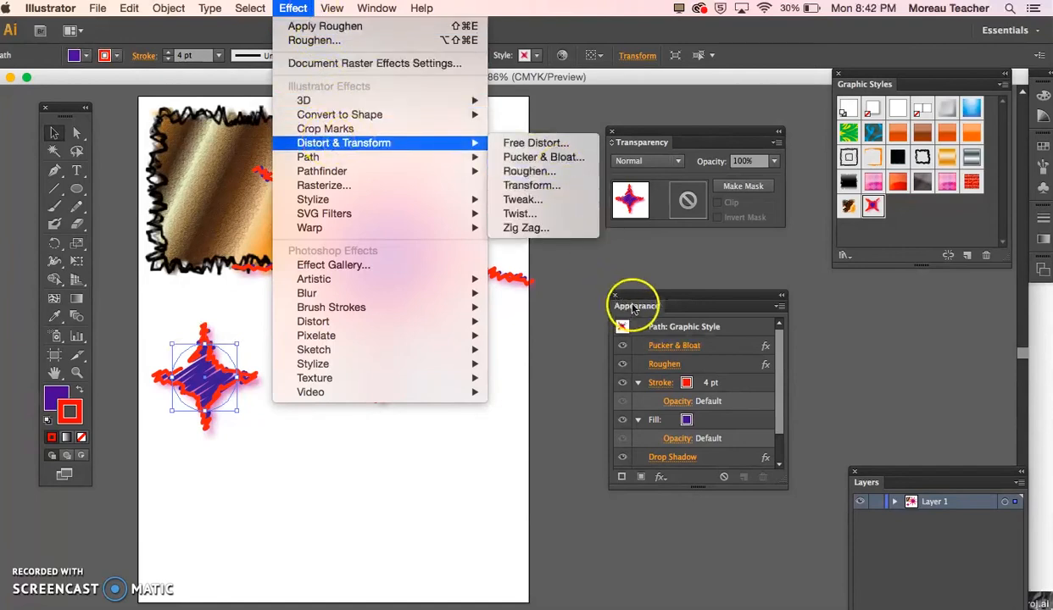
pyautogui.click(619, 266)
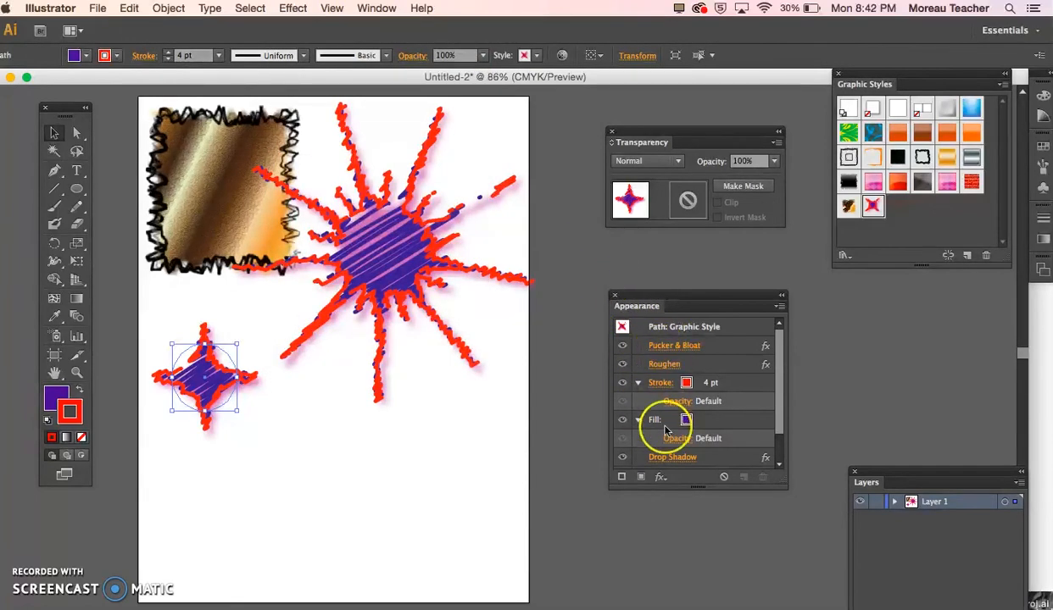
# - Choose the Polygon tool, try removing the fill from the selected large star, and undo that fill change
pyautogui.click(391, 220)
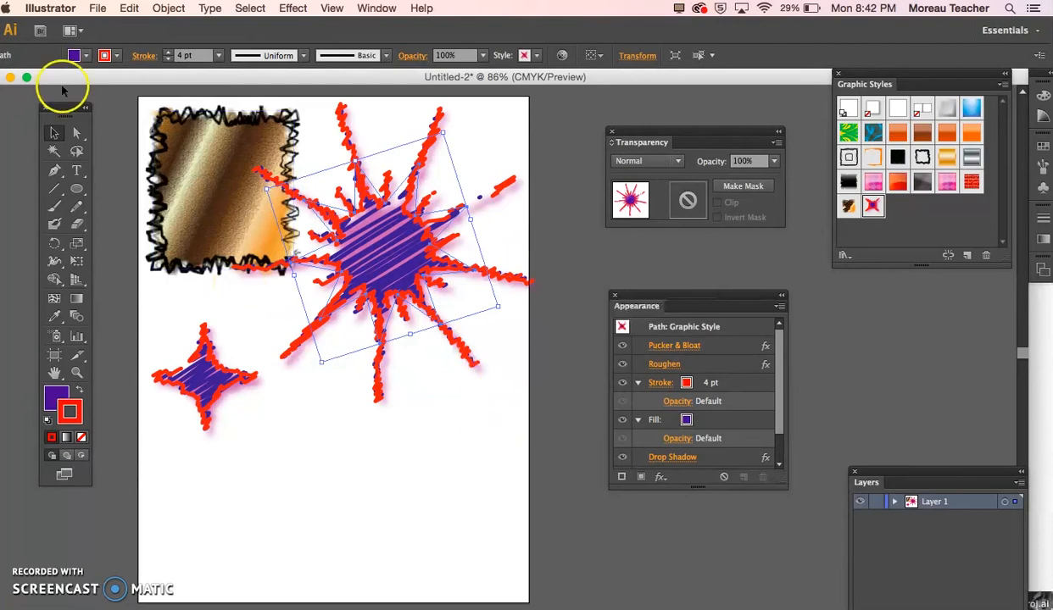
pyautogui.click(76, 190)
pyautogui.click(76, 190)
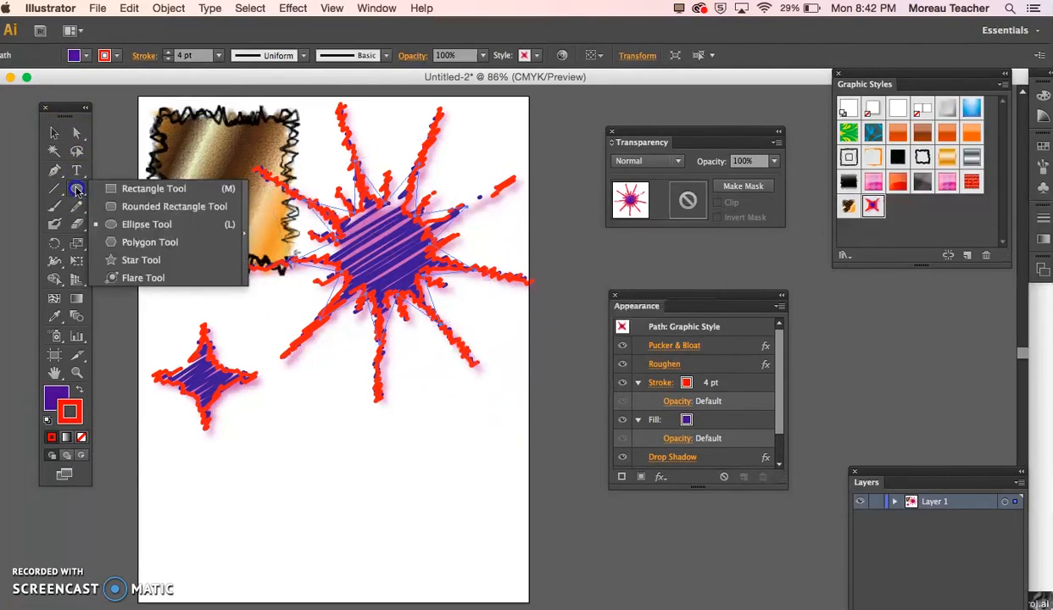
pyautogui.click(127, 242)
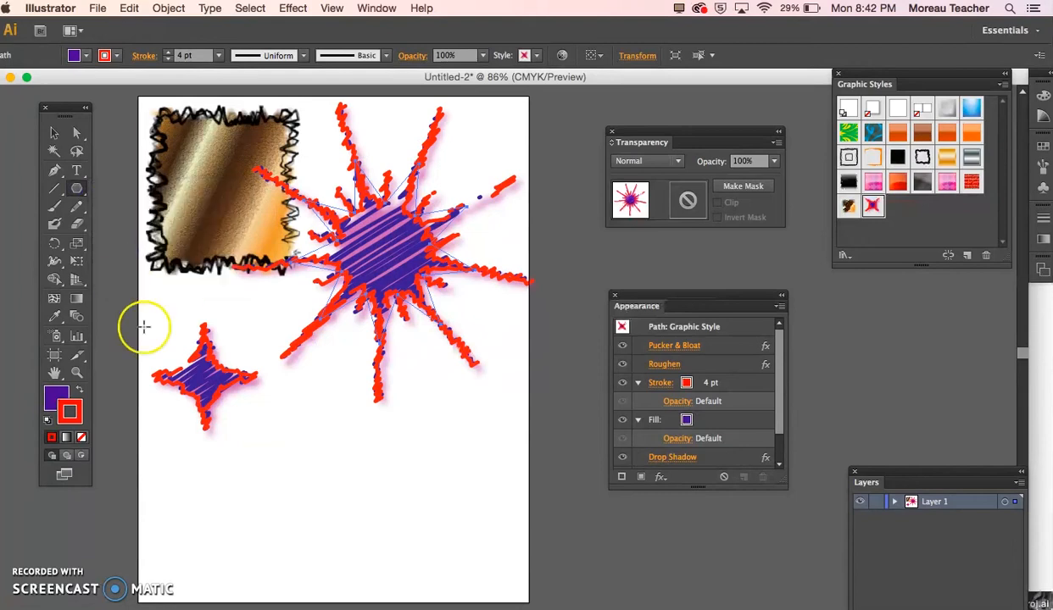
pyautogui.click(87, 58)
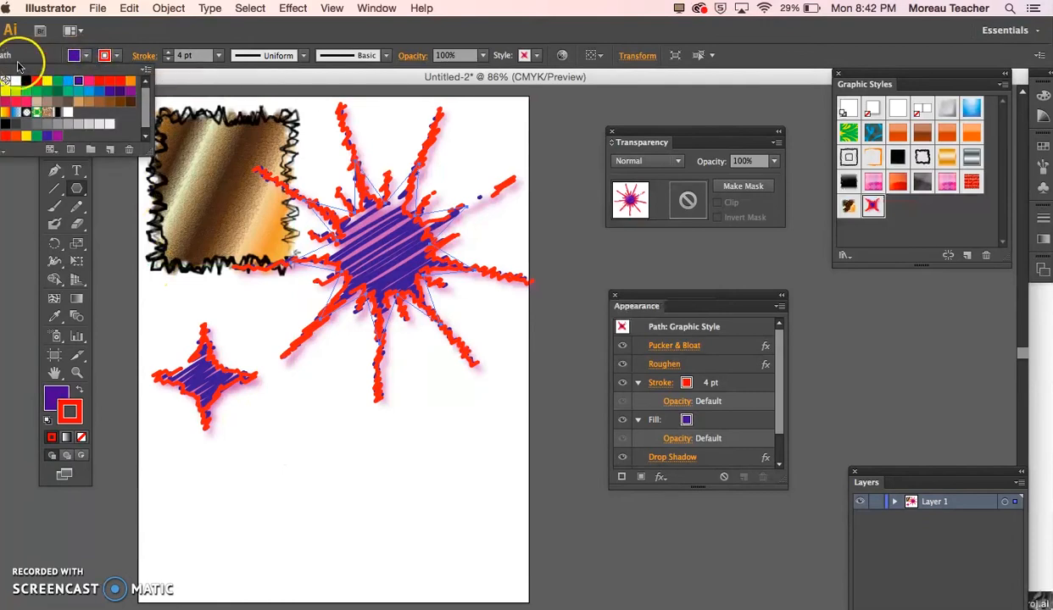
pyautogui.click(120, 58)
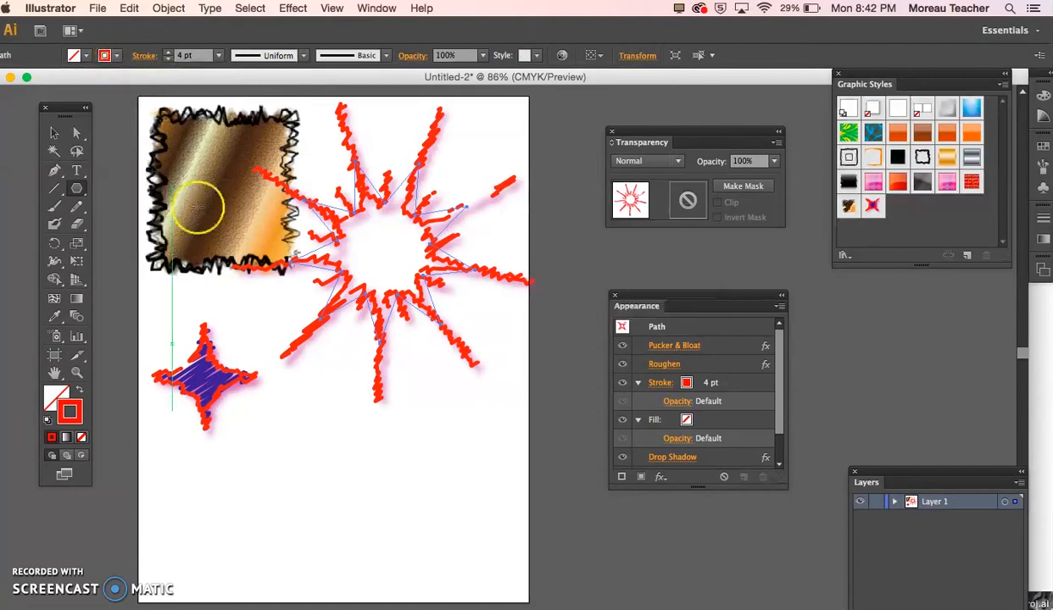
pyautogui.press('super+z')
# - Deselect all artwork and draw a hexagon with no fill and a black stroke below the large star
pyautogui.click(53, 133)
pyautogui.click(294, 494)
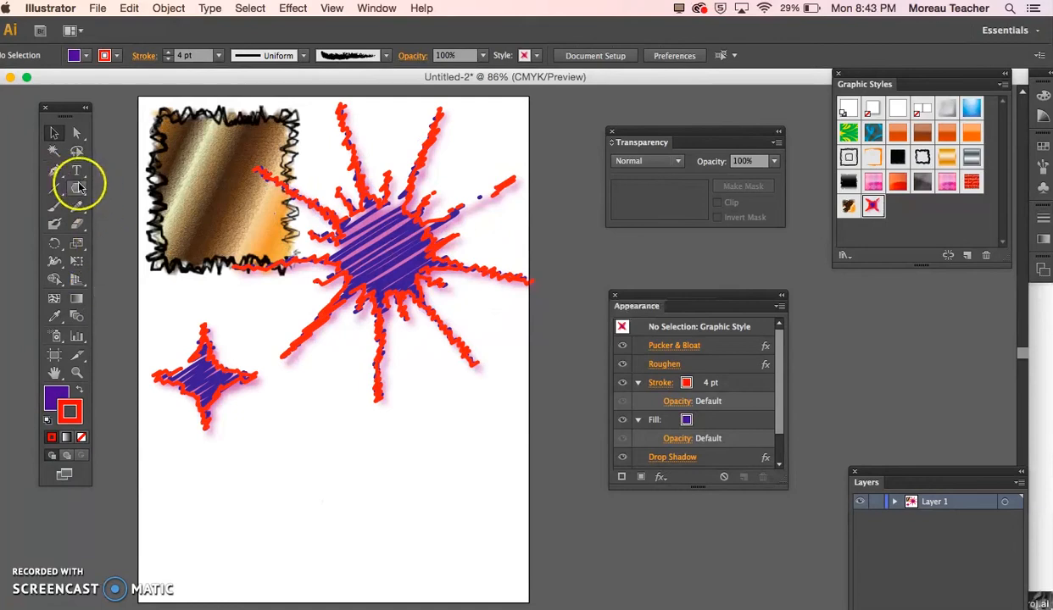
pyautogui.click(85, 56)
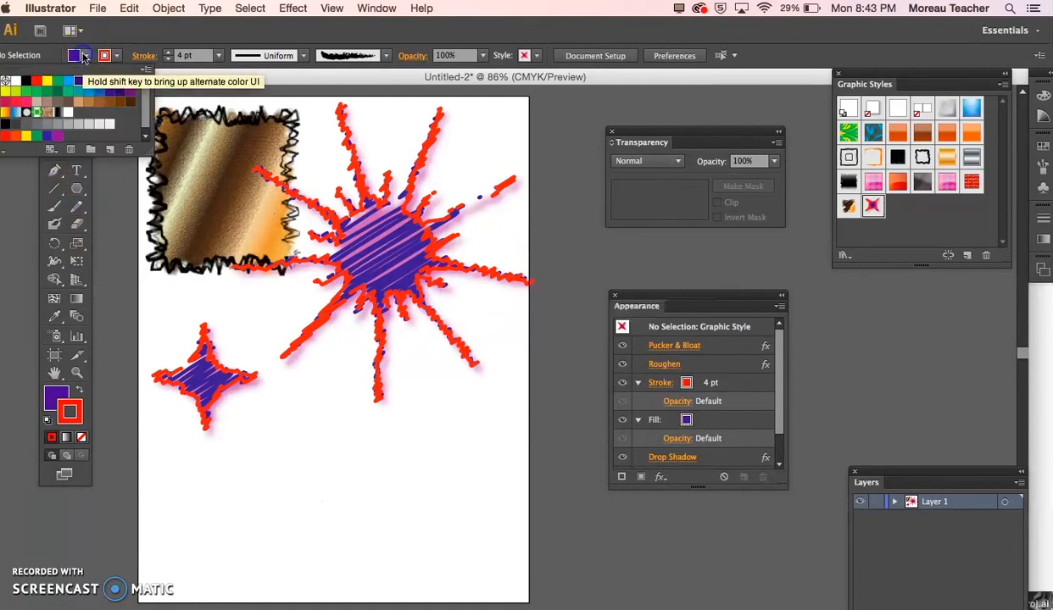
pyautogui.click(5, 80)
pyautogui.click(117, 56)
pyautogui.click(26, 80)
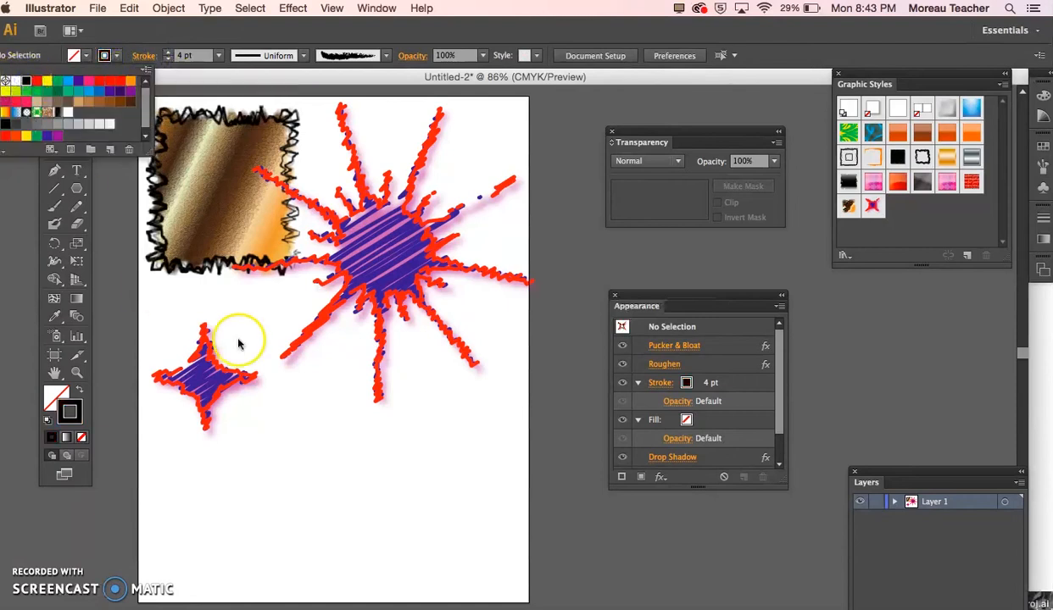
pyautogui.click(269, 420)
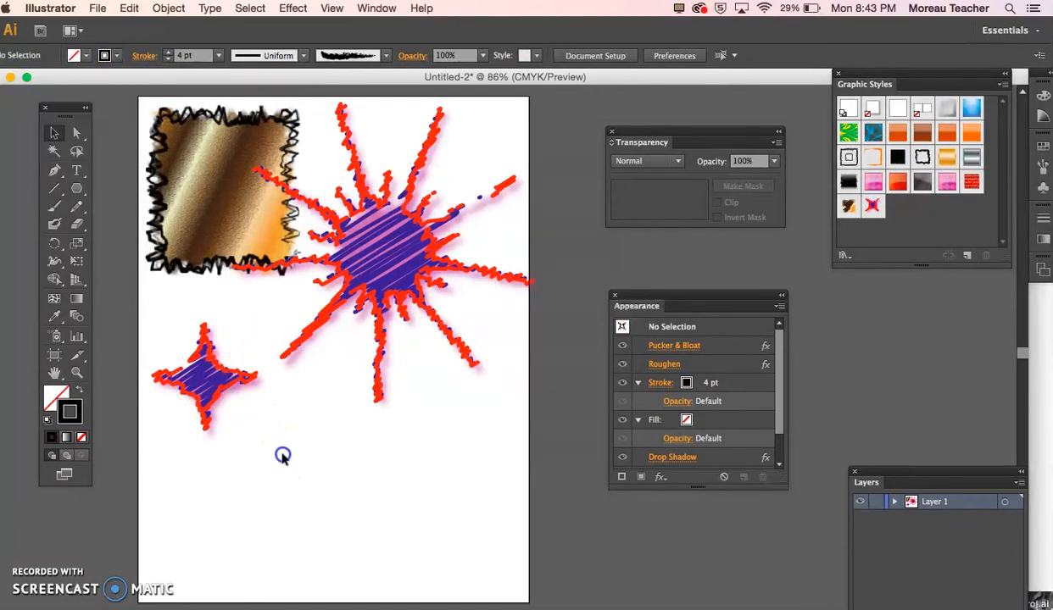
pyautogui.moveTo(304, 443); pyautogui.dragTo(322, 508)
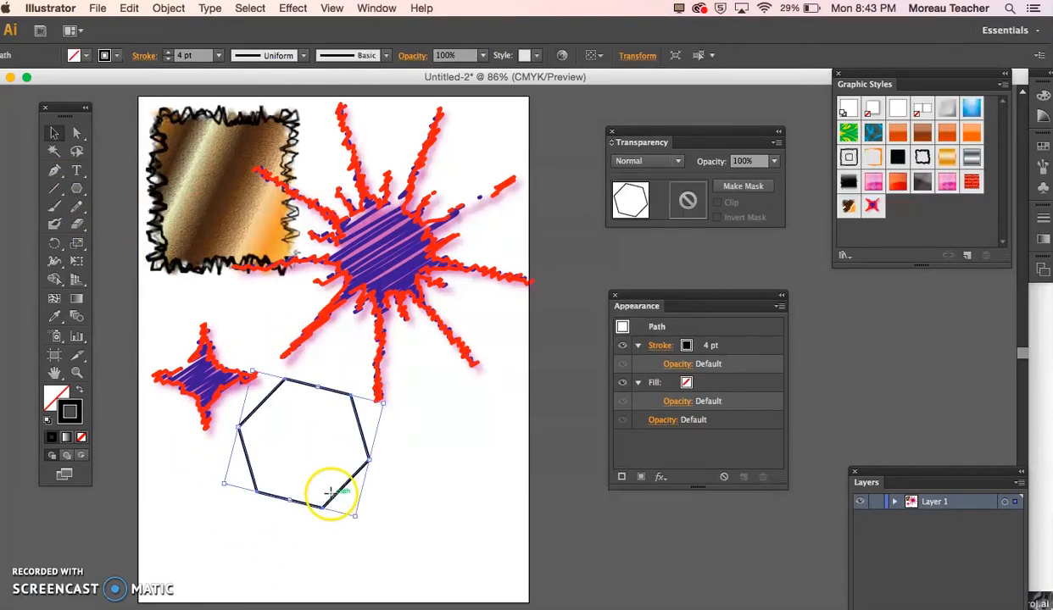
# - Duplicate the hexagon with a small offset down and to the right, select both hexagons, and scale the pair down slightly
pyautogui.click(54, 133)
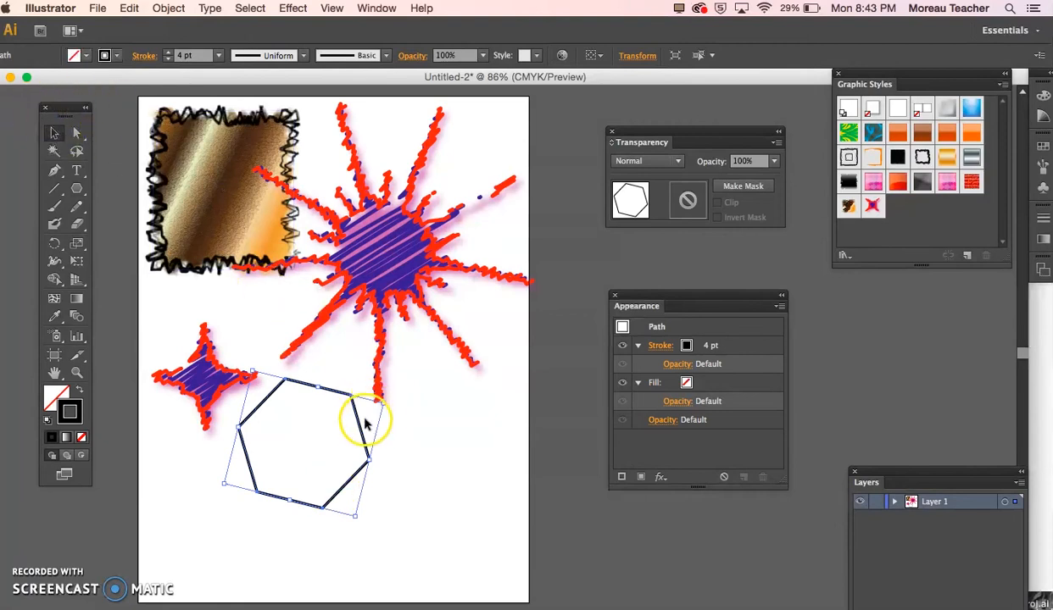
pyautogui.moveTo(363, 434); pyautogui.dragTo(384, 457)
pyautogui.keyDown('shift'); pyautogui.click(322, 381); pyautogui.keyUp('shift')
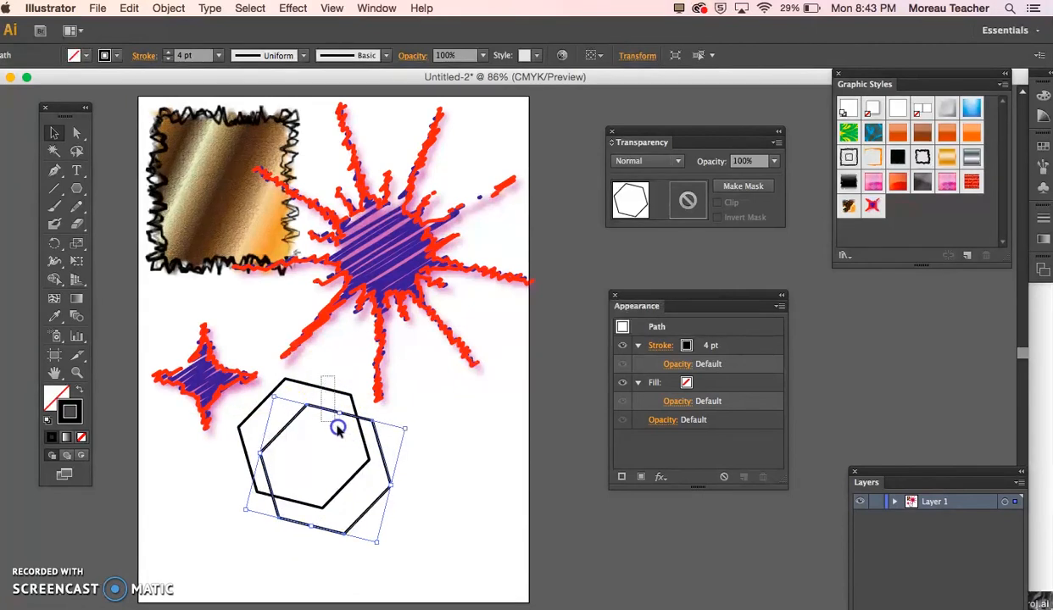
pyautogui.moveTo(331, 412); pyautogui.dragTo(366, 441)
pyautogui.moveTo(447, 439); pyautogui.dragTo(418, 447)
pyautogui.moveTo(355, 455); pyautogui.dragTo(352, 440)
# - Create a rotated copy of the two overlapping hexagons at an angle of 75°
pyautogui.click(173, 10)
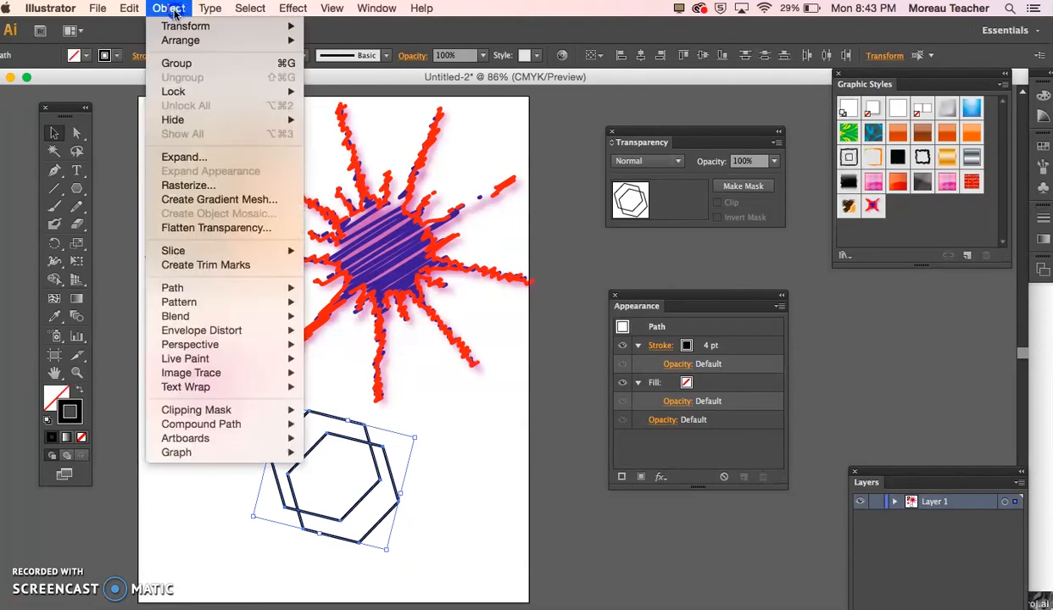
pyautogui.click(181, 29)
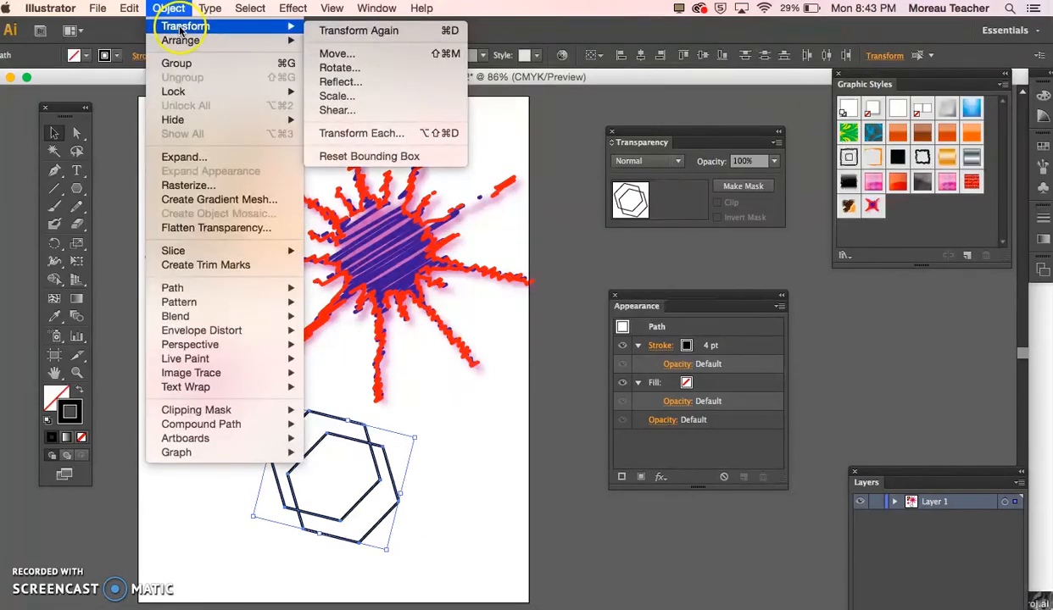
pyautogui.click(323, 67)
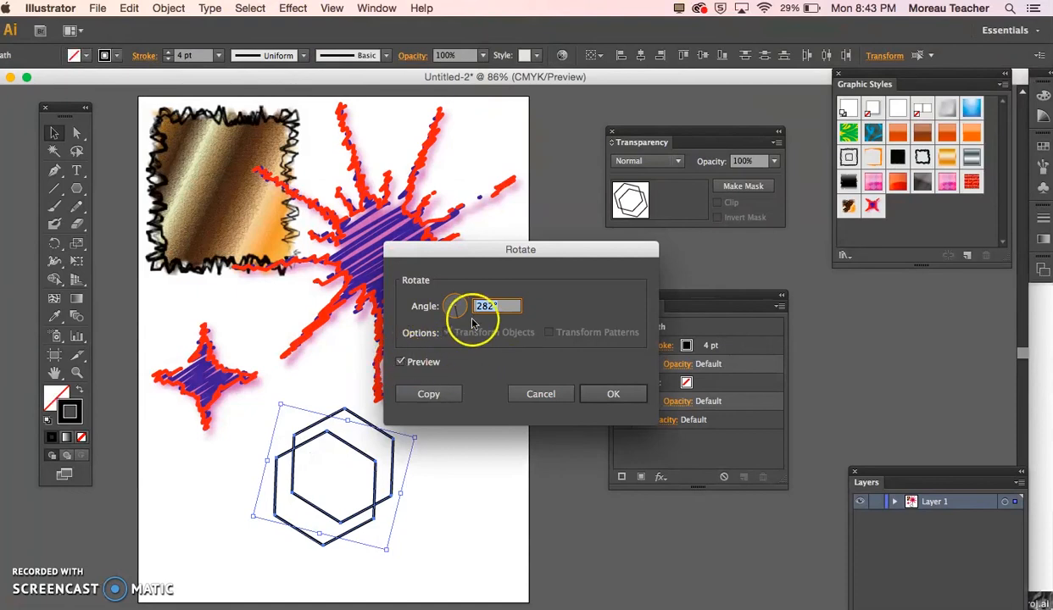
pyautogui.click(447, 316)
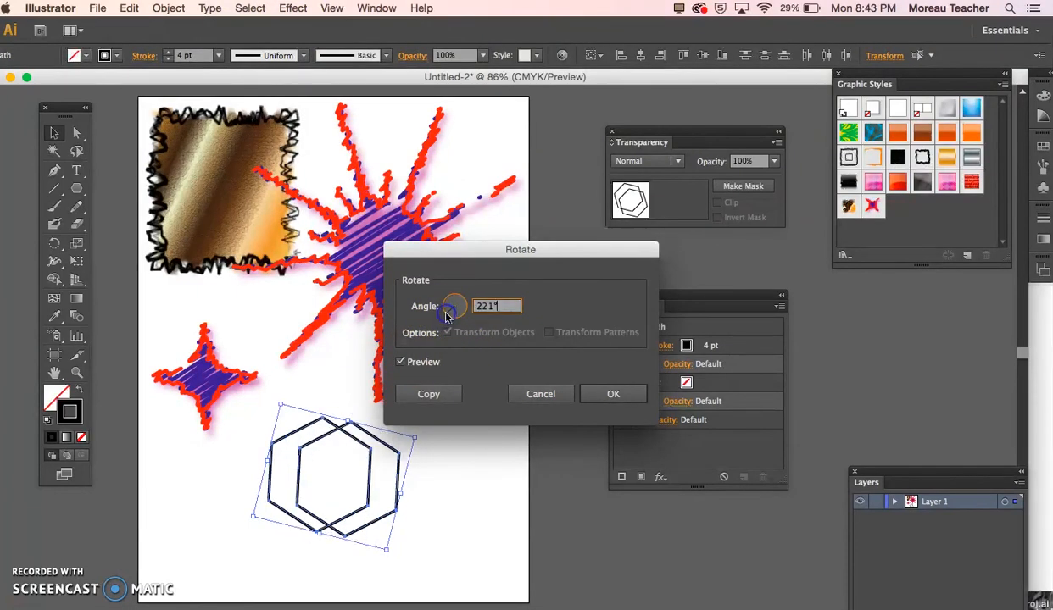
pyautogui.moveTo(446, 306); pyautogui.dragTo(451, 306)
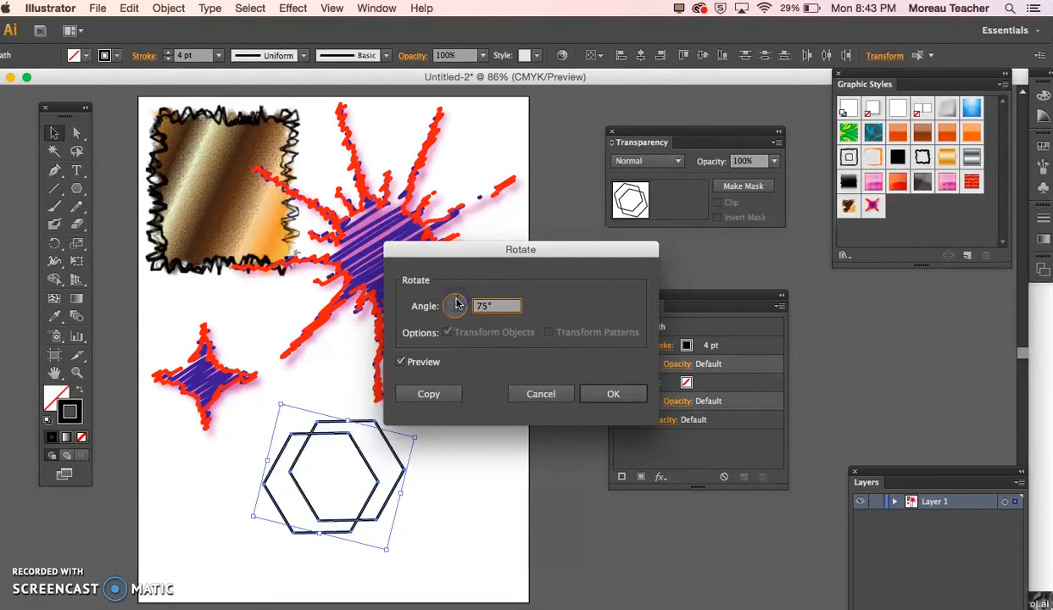
pyautogui.click(429, 394)
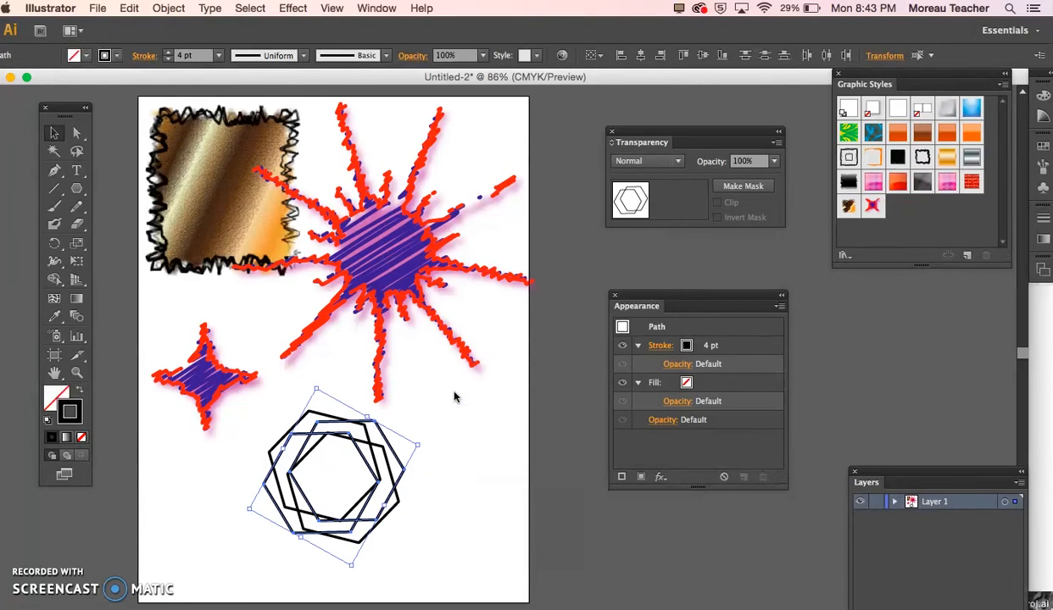
# - Repeat the rotated-copy transformation on the thick-stroked hexagon pair until the copies form a dense ring
pyautogui.press('d')
pyautogui.press('super+z')
pyautogui.press('super+d')
pyautogui.press('super+d')
pyautogui.press('super+d')
pyautogui.press('super+d')
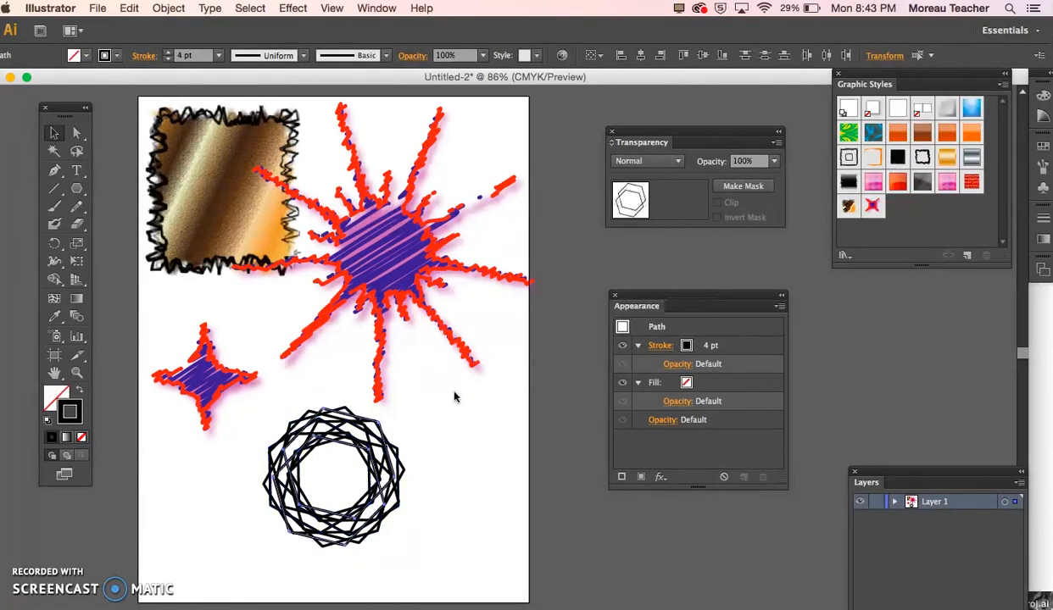
pyautogui.press('super+d')
pyautogui.press('super+d')
pyautogui.press('super+d')
pyautogui.press('super+d')
pyautogui.press('super+d')
pyautogui.press('super+d')
pyautogui.press('super+d')
pyautogui.press('super+d')
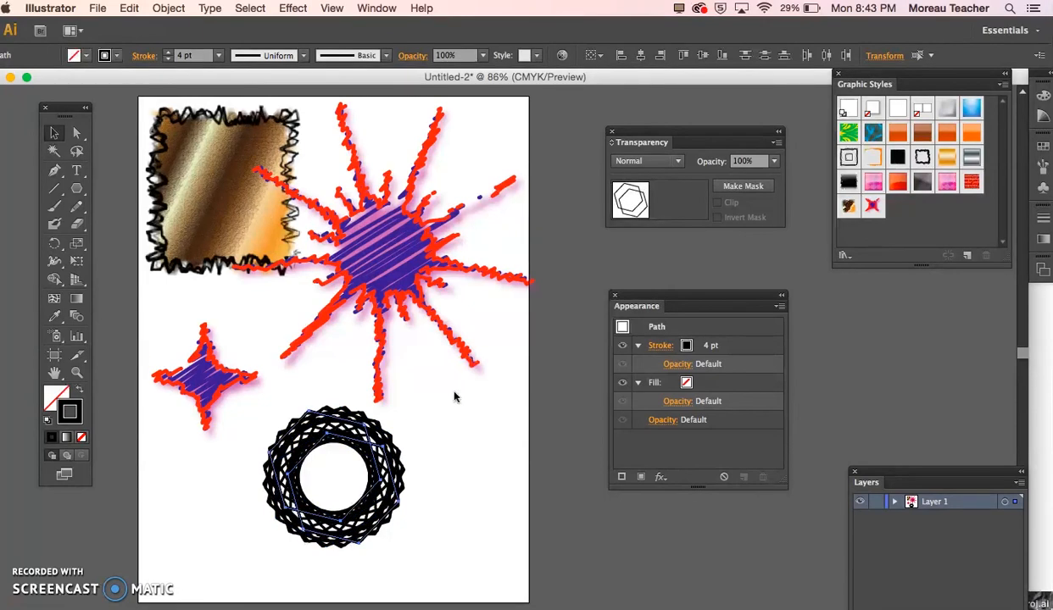
pyautogui.press('super+d')
pyautogui.press('super+d')
pyautogui.press('super+d')
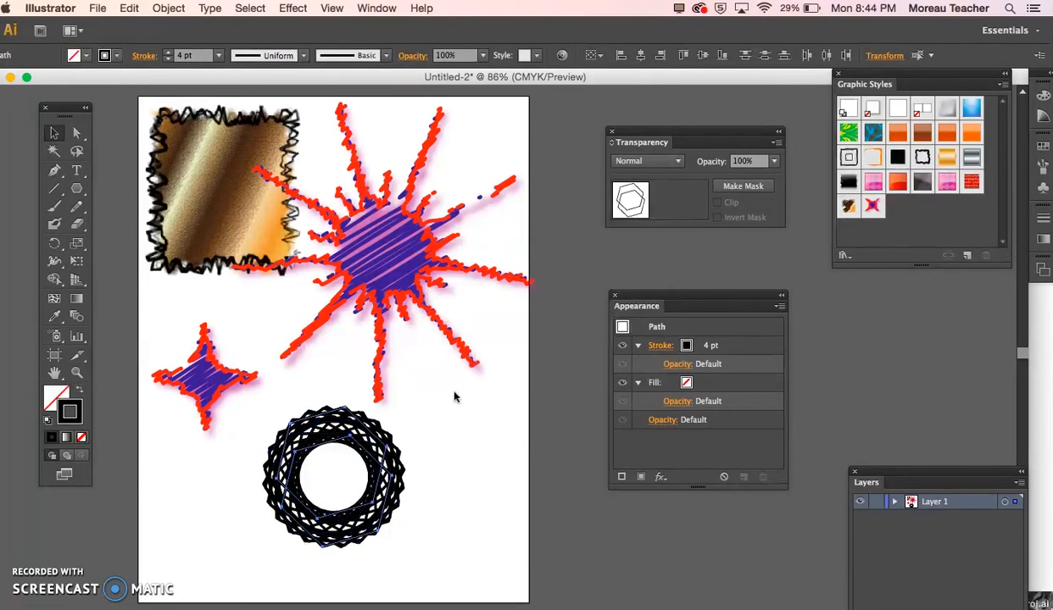
pyautogui.press('super+d')
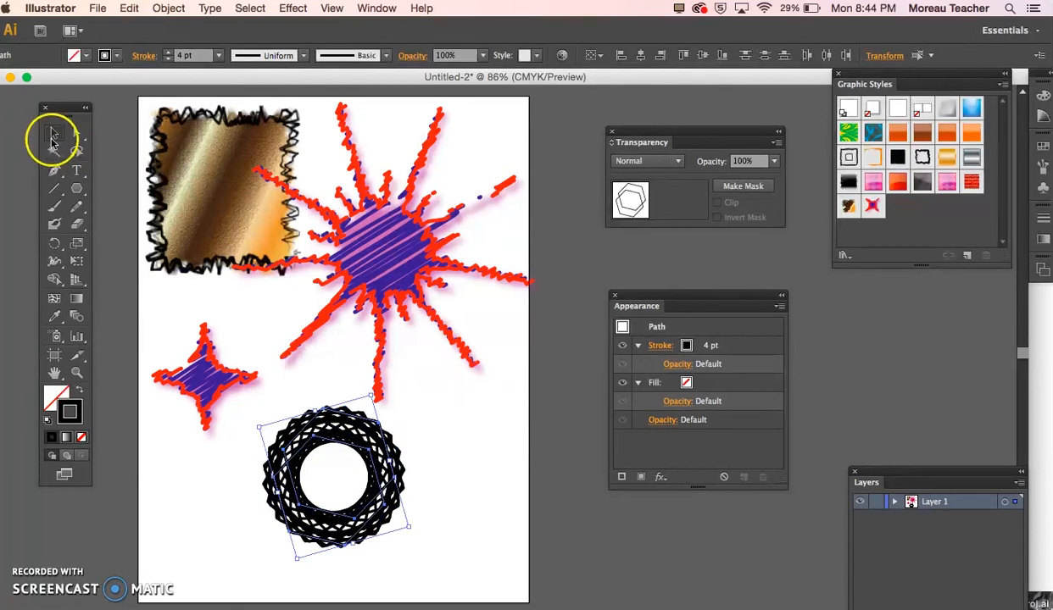
# - Delete the entire thick-stroked hexagon ring below the large star
pyautogui.click(223, 458)
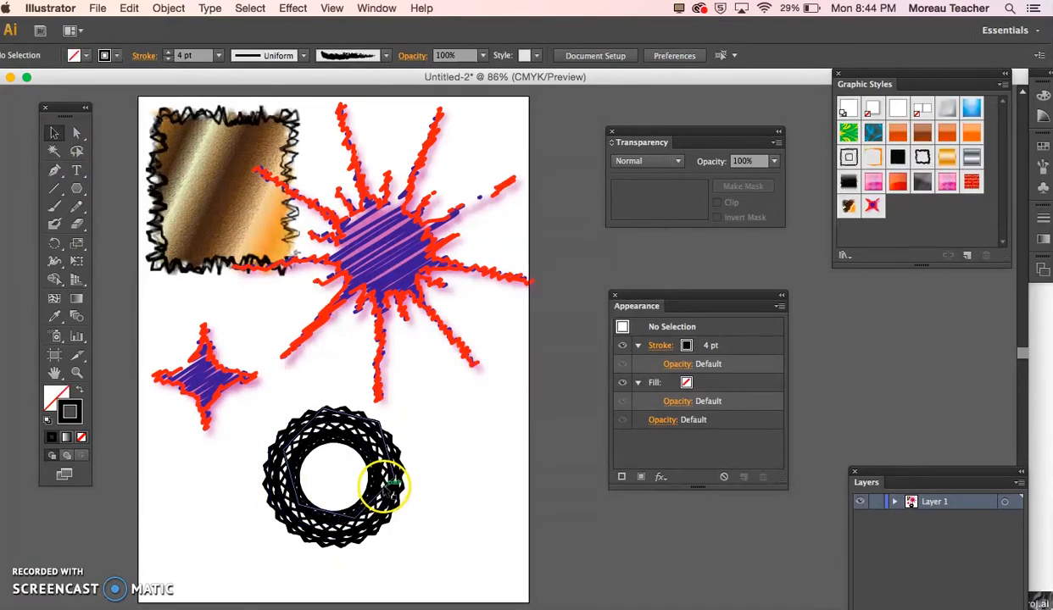
pyautogui.click(348, 498)
pyautogui.press('Delete')
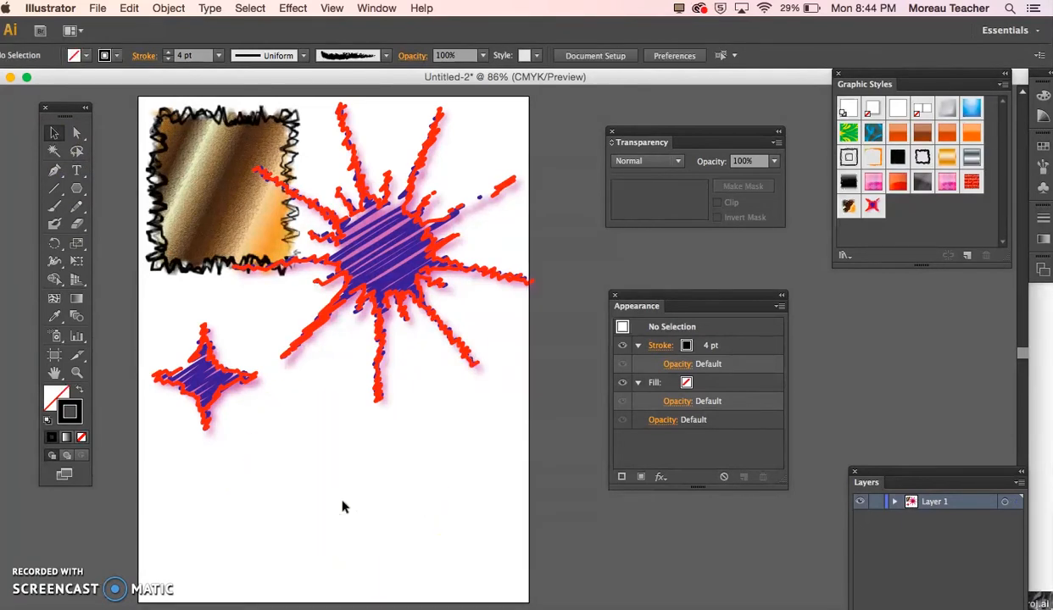
# - Draw a new, smaller hexagon below the small star with the Polygon tool, using a 0.5 pt stroke
pyautogui.click(76, 189)
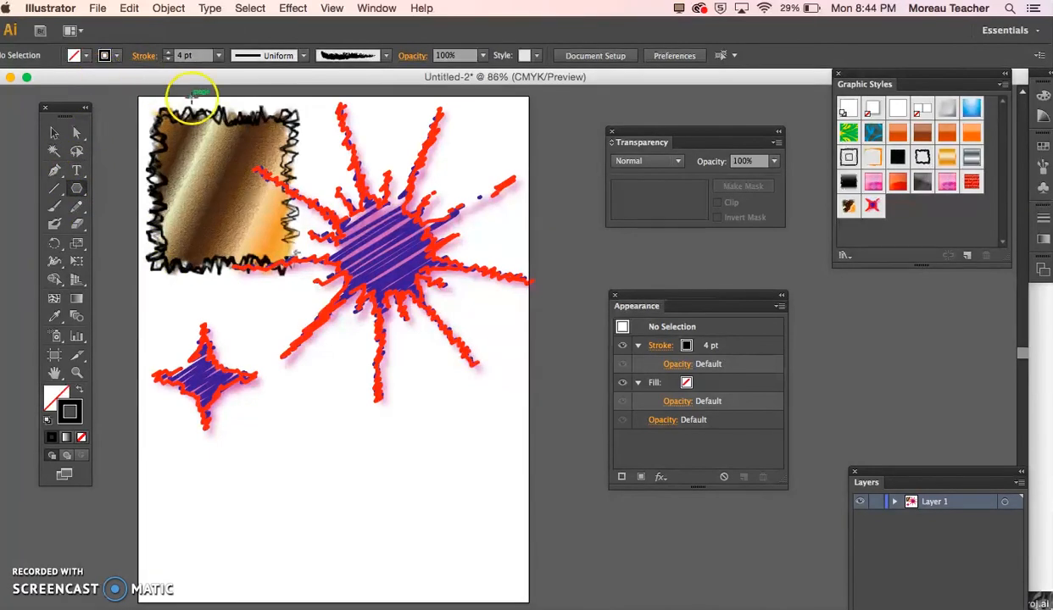
pyautogui.click(218, 55)
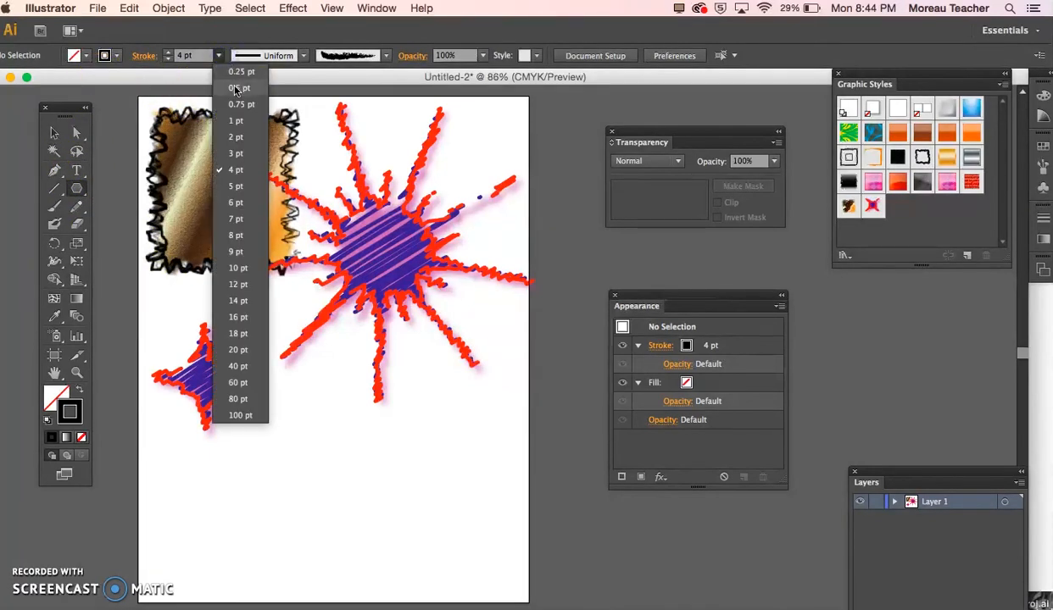
pyautogui.click(236, 88)
pyautogui.moveTo(278, 455); pyautogui.dragTo(308, 481)
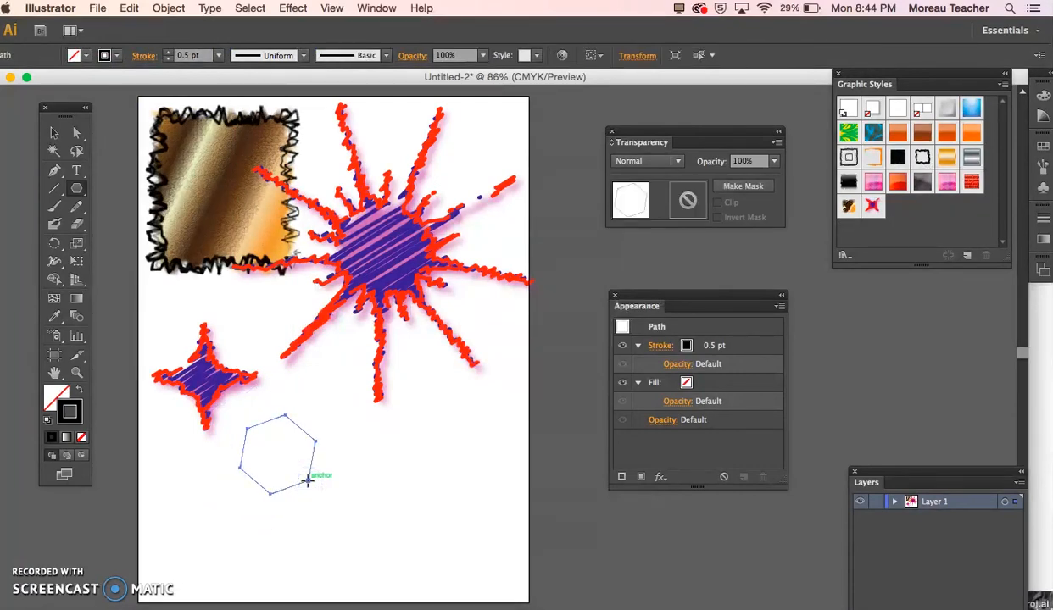
# - Duplicate the thin hexagon with a slight offset down and to the right, and select both hexagons
pyautogui.press('v')
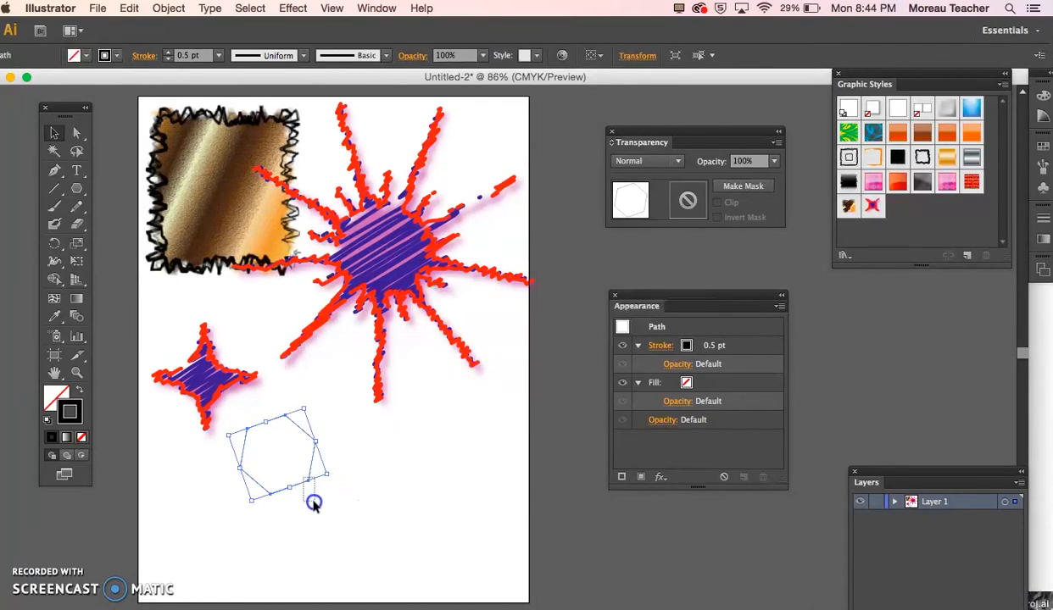
pyautogui.moveTo(301, 489)
pyautogui.mouseDown()
pyautogui.moveTo(305, 505)
pyautogui.moveTo(315, 502)
pyautogui.mouseUp()
pyautogui.click(247, 413)
pyautogui.moveTo(247, 414); pyautogui.dragTo(303, 444)
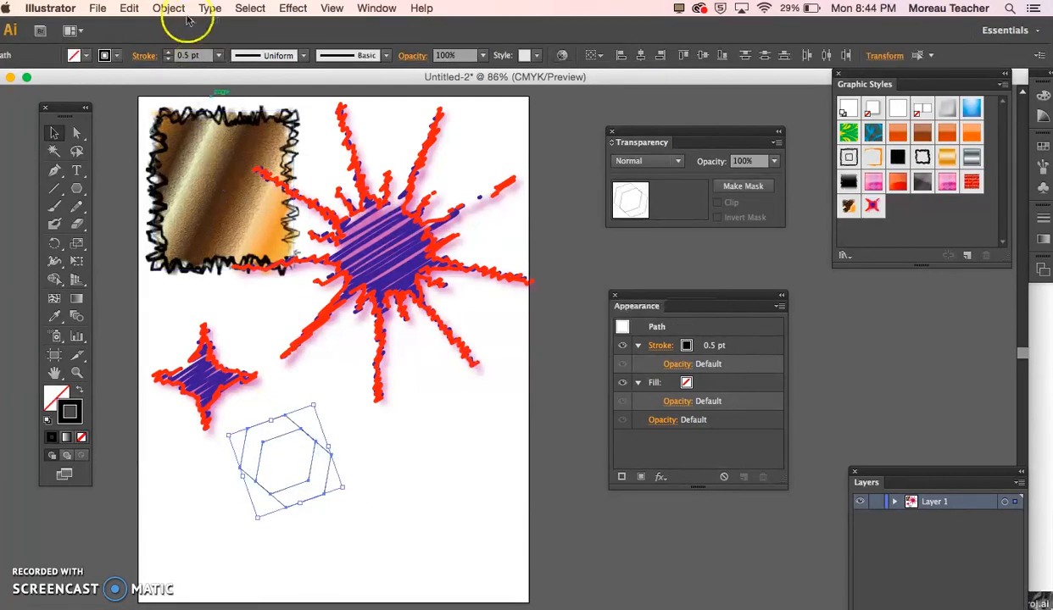
# - Create a rotated copy of the thin hexagon pair at an angle of 192°
pyautogui.click(171, 9)
pyautogui.moveTo(178, 26)
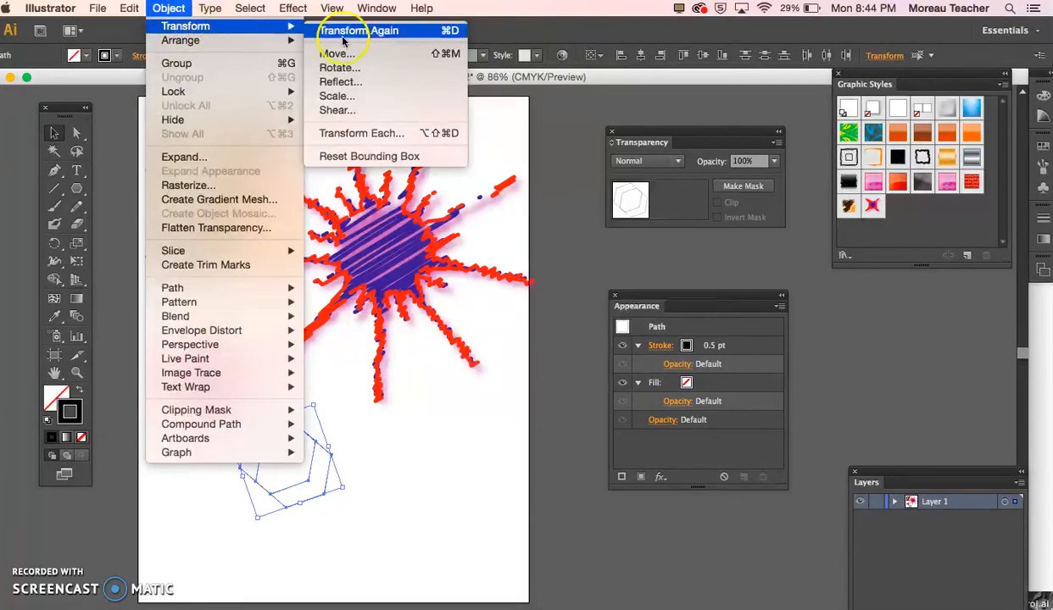
pyautogui.click(340, 69)
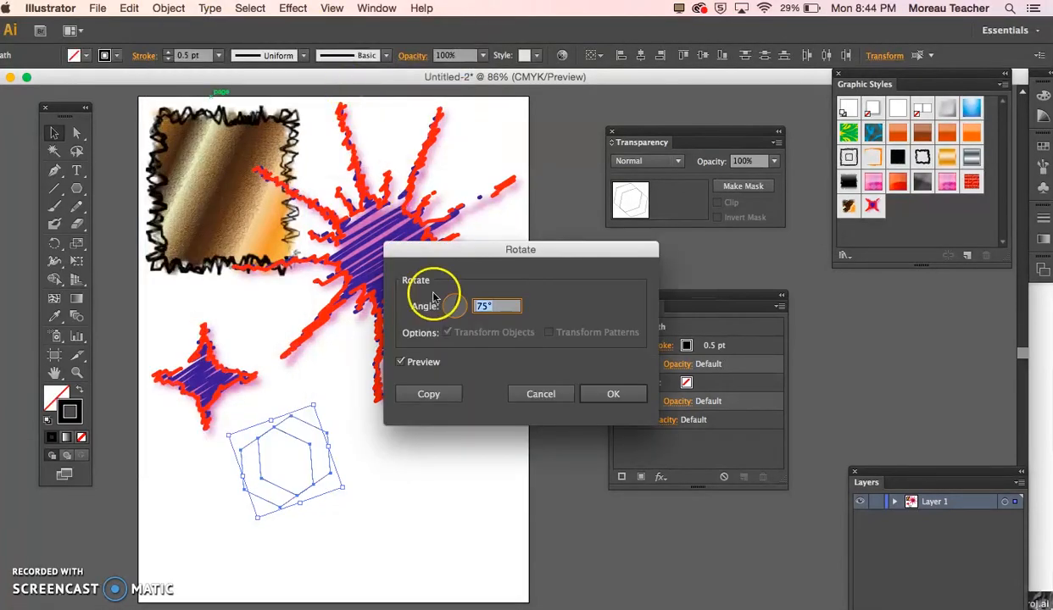
pyautogui.moveTo(454, 310); pyautogui.dragTo(441, 311)
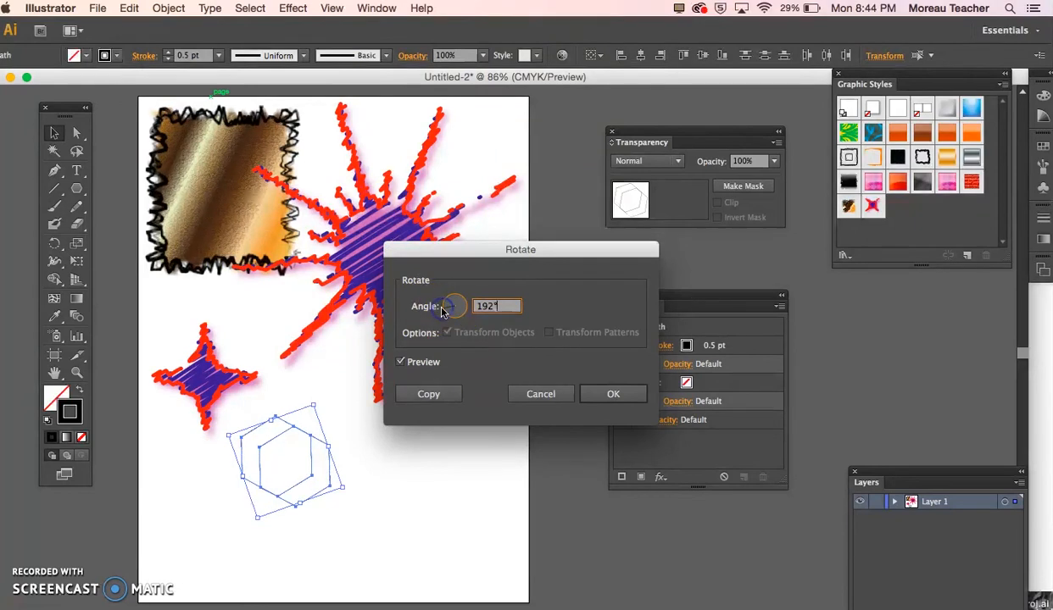
pyautogui.click(429, 393)
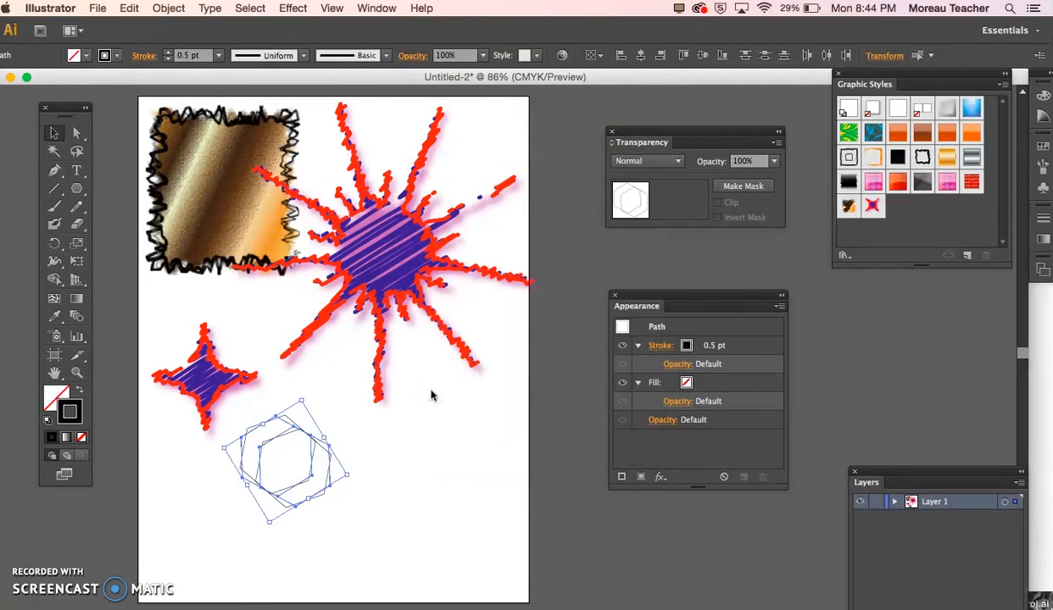
# - Repeat the 192° rotated-copy transformation until the thin hexagons form a full spirograph-like ring
pyautogui.hotkey('ctrl', 'd')
pyautogui.hotkey('ctrl', 'd')
pyautogui.hotkey('ctrl', 'd')
pyautogui.hotkey('ctrl', 'd')
pyautogui.hotkey('ctrl', 'd')
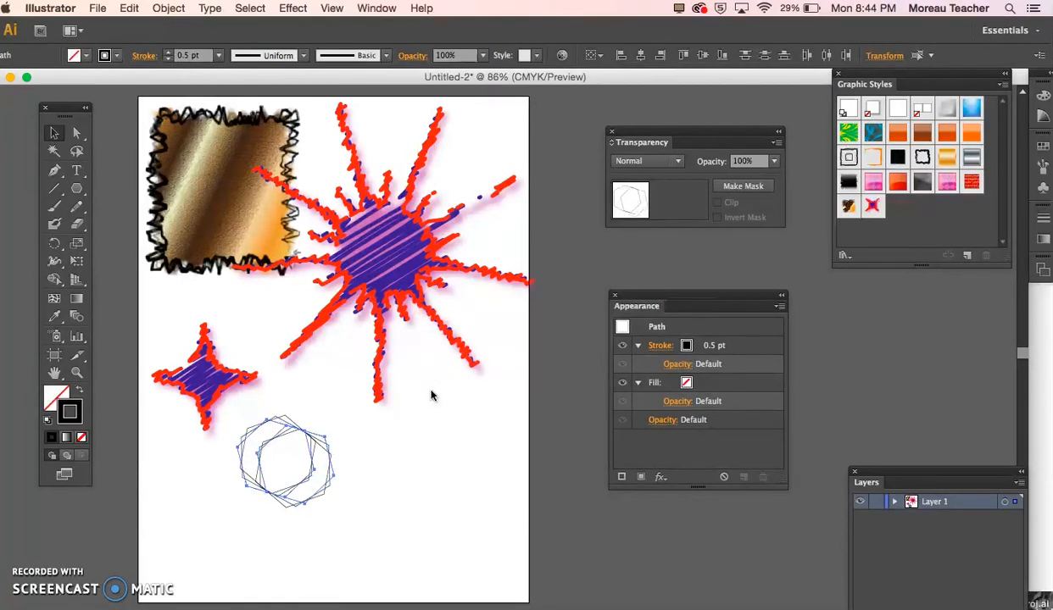
pyautogui.hotkey('ctrl', 'd')
pyautogui.hotkey('ctrl', 'd')
pyautogui.hotkey('ctrl', 'd')
pyautogui.hotkey('ctrl', 'd')
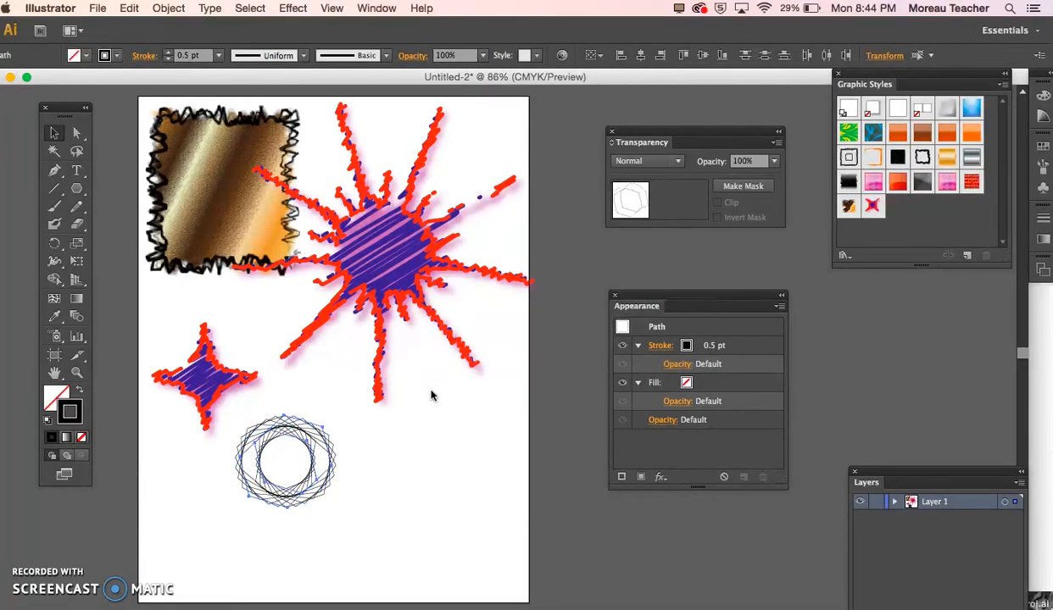
pyautogui.hotkey('ctrl', 'd')
pyautogui.hotkey('ctrl', 'd')
pyautogui.hotkey('ctrl', 'd')
pyautogui.hotkey('ctrl', 'd')
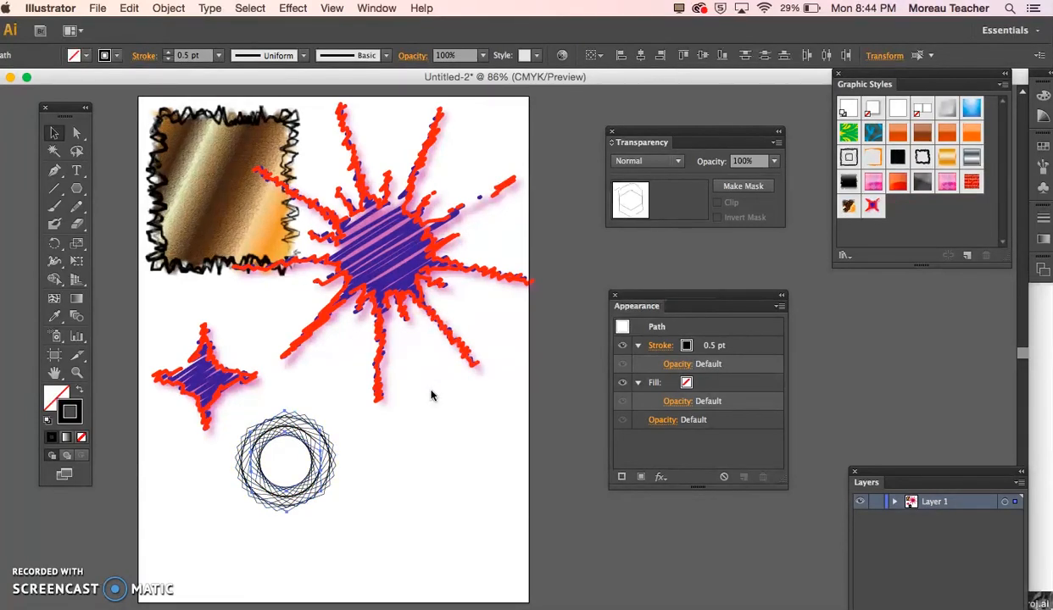
pyautogui.hotkey('ctrl', 'd')
pyautogui.hotkey('ctrl', 'd')
pyautogui.hotkey('ctrl', 'd')
pyautogui.hotkey('ctrl', 'd')
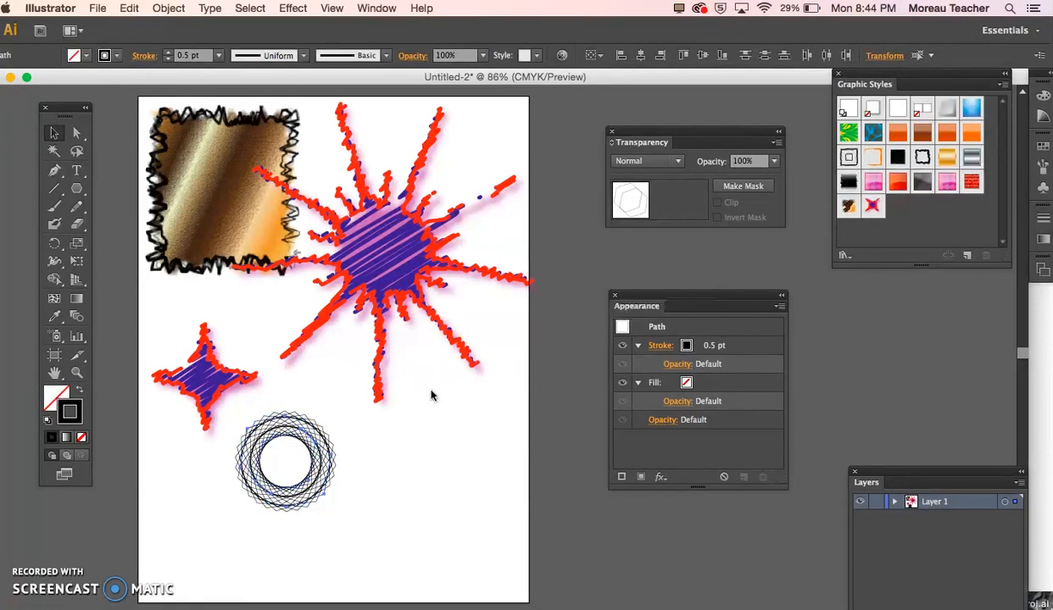
pyautogui.hotkey('ctrl', 'd')
pyautogui.hotkey('ctrl', 'd')
pyautogui.hotkey('ctrl', 'd')
pyautogui.hotkey('ctrl', 'd')
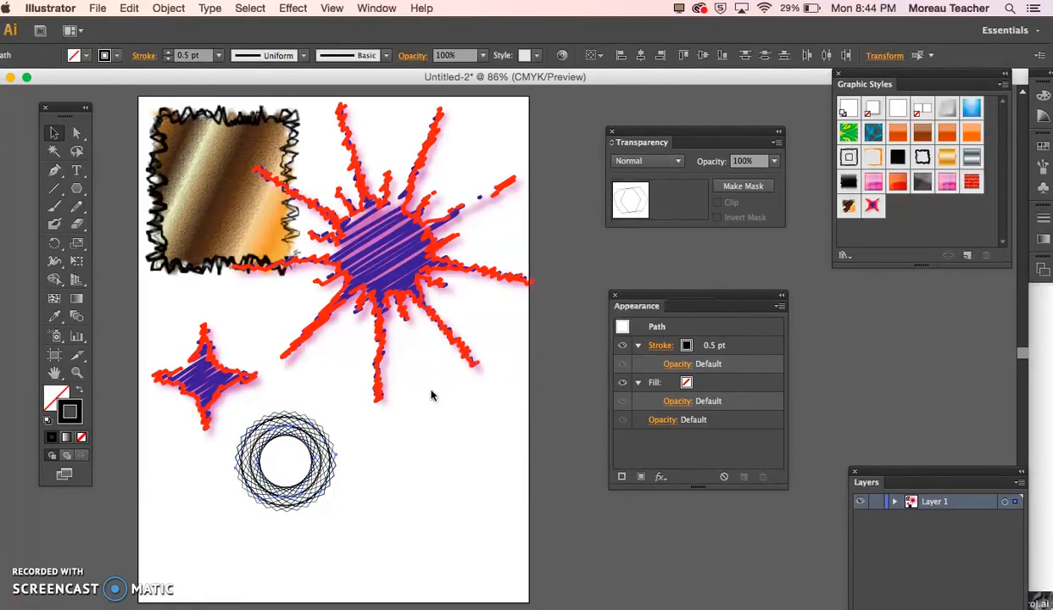
pyautogui.hotkey('ctrl', 'd')
pyautogui.hotkey('ctrl', 'd')
pyautogui.hotkey('ctrl', 'd')
pyautogui.hotkey('ctrl', 'd')
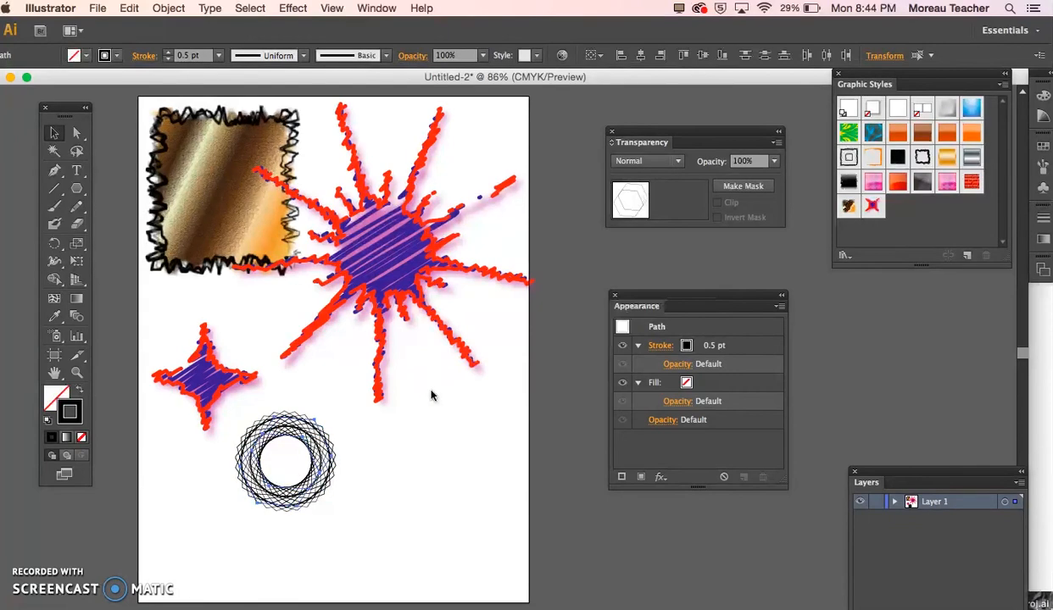
pyautogui.hotkey('ctrl', 'd')
pyautogui.hotkey('ctrl', 'd')
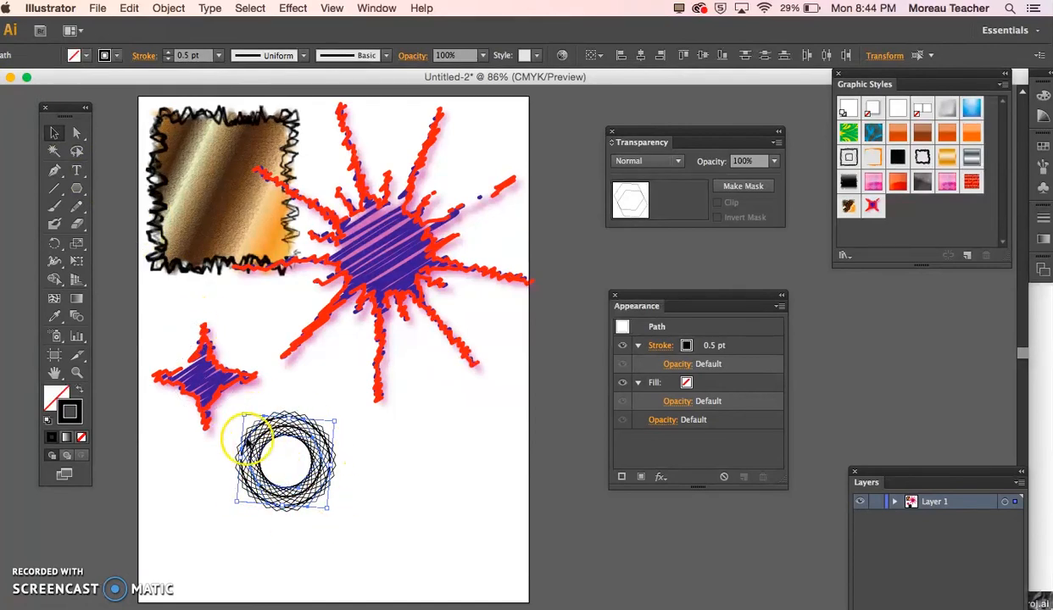
# - Examine the thin-lined ring pattern at 300% zoom, selecting individual hexagons within it
pyautogui.click(189, 482)
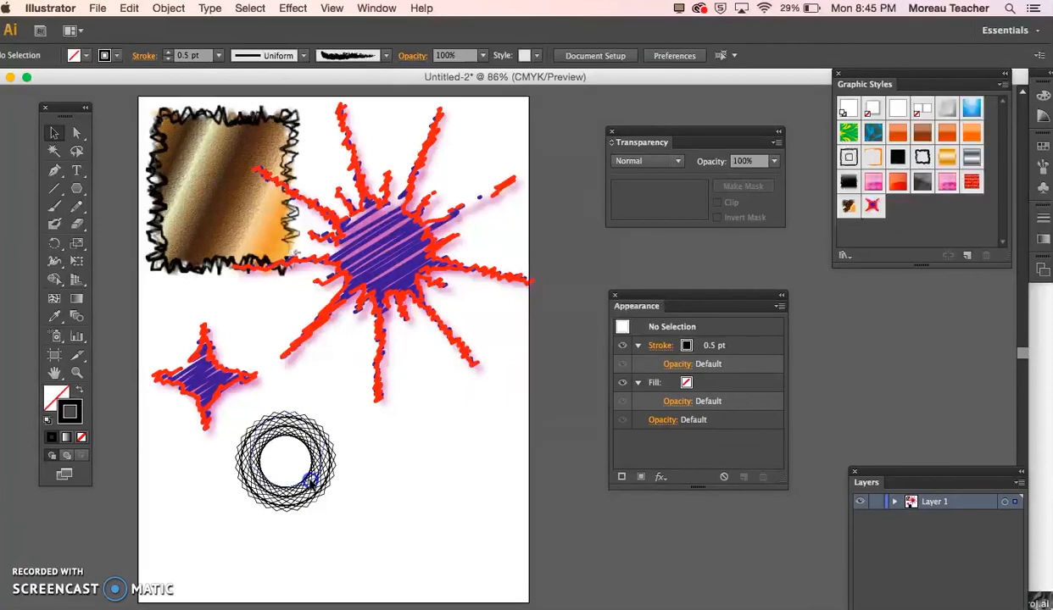
pyautogui.click(310, 481)
pyautogui.press('super+equal')
pyautogui.press('super+equal')
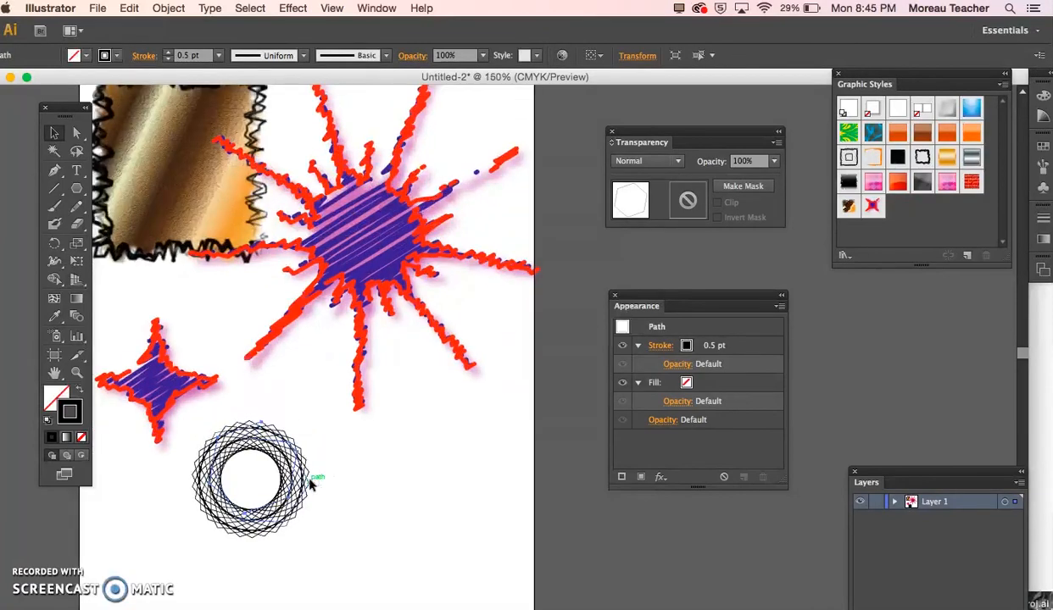
pyautogui.press('super+equal')
pyautogui.press('super+equal')
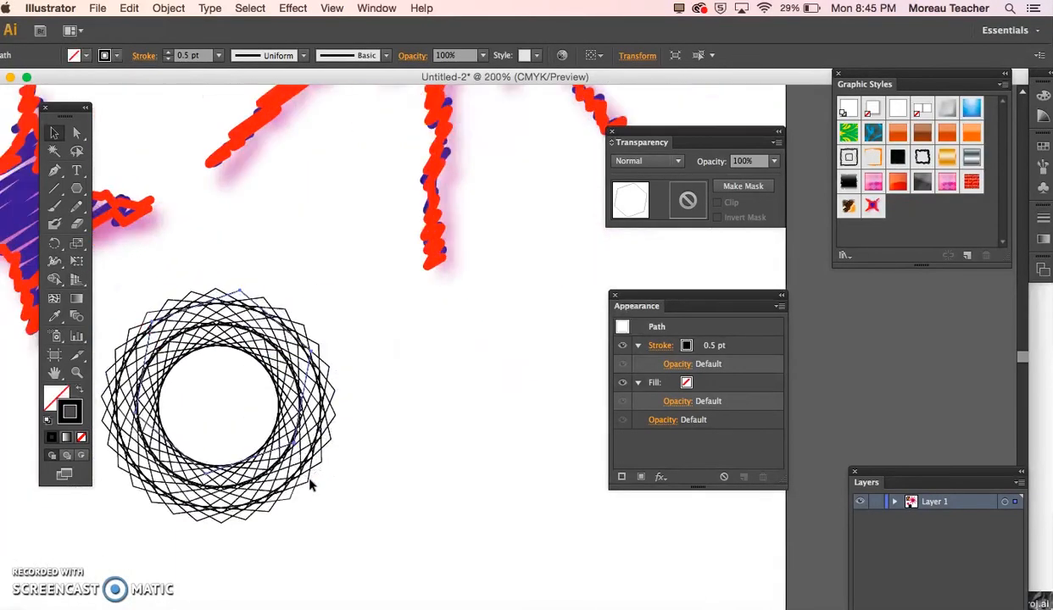
pyautogui.hscroll(-5, 311, 486)
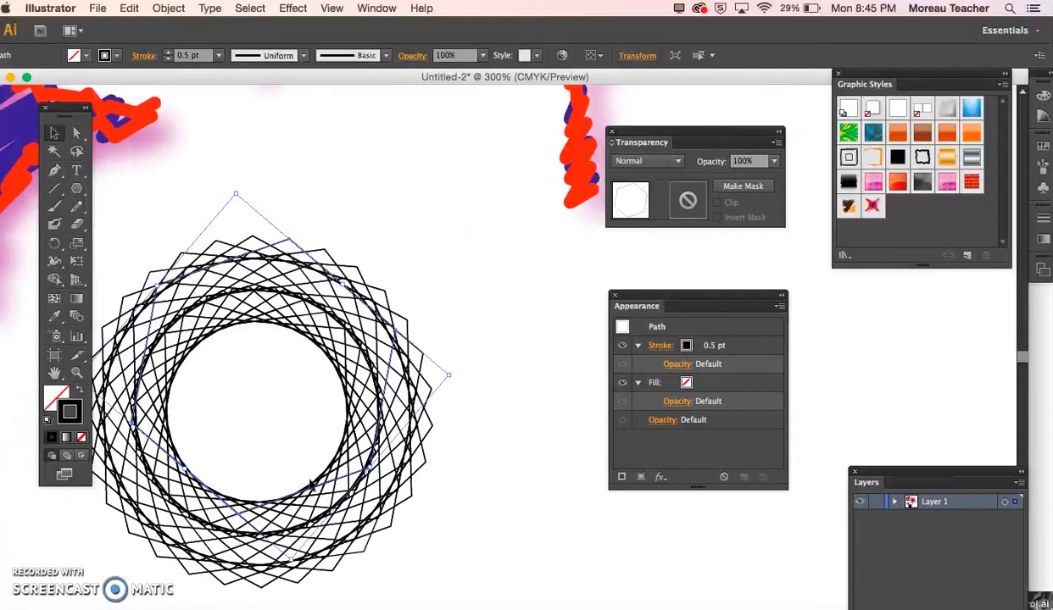
pyautogui.click(424, 244)
pyautogui.click(342, 265)
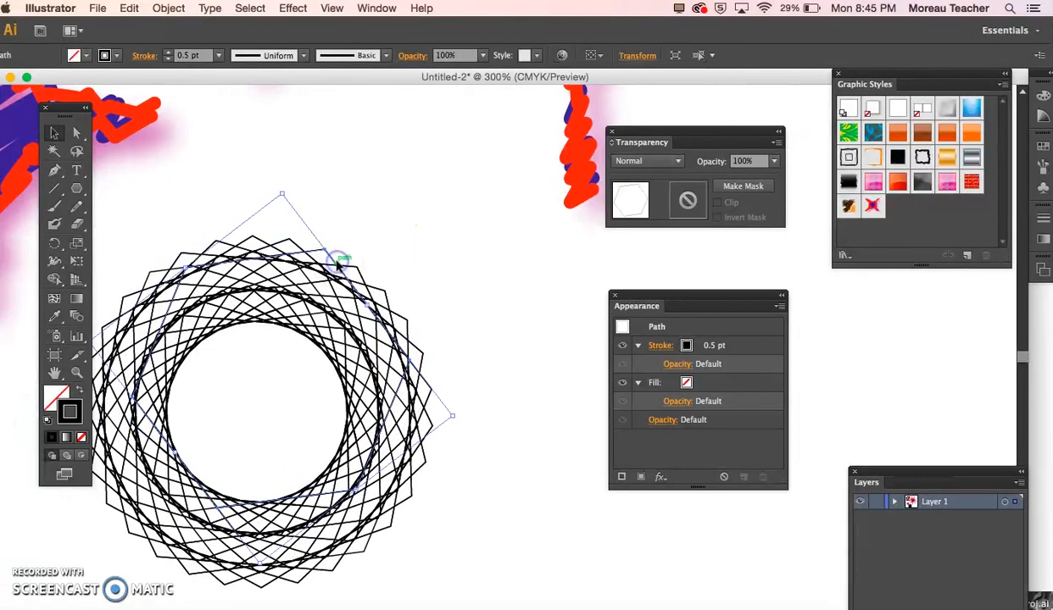
# - Try moving a single hexagon out of the thin-lined ring and undo the move
pyautogui.moveTo(334, 267); pyautogui.dragTo(407, 175)
pyautogui.press('super+z')
pyautogui.press('super+minus')
pyautogui.press('super+minus')
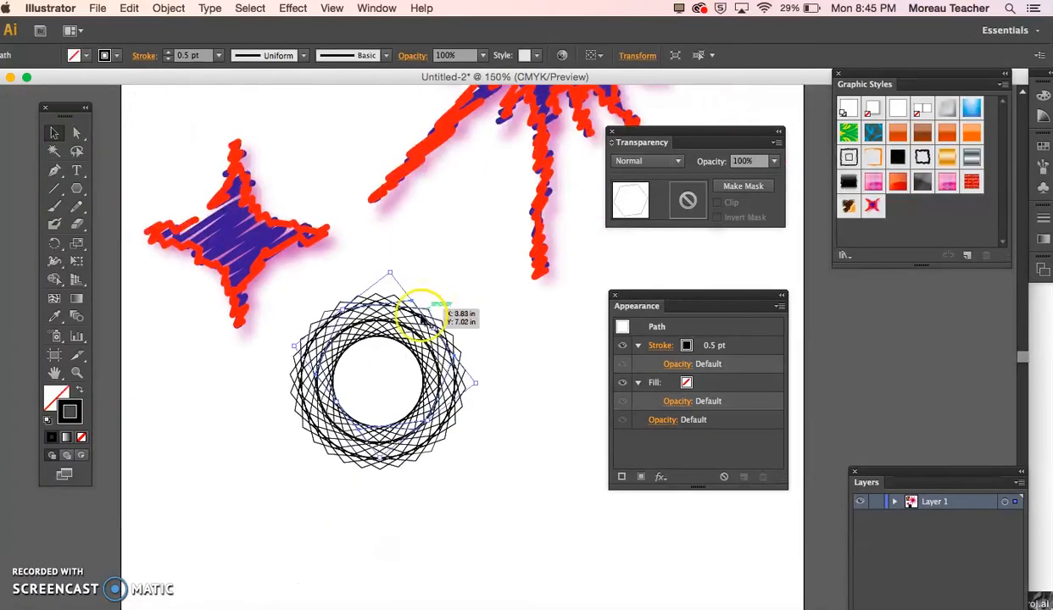
# - Group all the hexagons of the thin-lined ring into one object and select the group
pyautogui.click(483, 483)
pyautogui.moveTo(484, 483); pyautogui.dragTo(298, 308)
pyautogui.press('super+g')
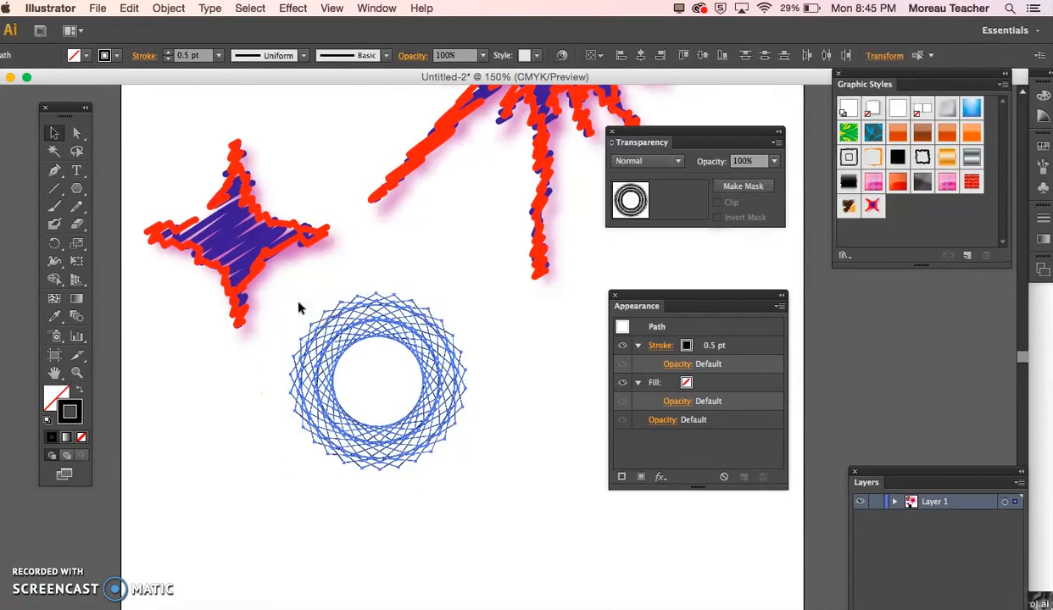
pyautogui.click(303, 343)
pyautogui.click(251, 460)
pyautogui.click(312, 426)
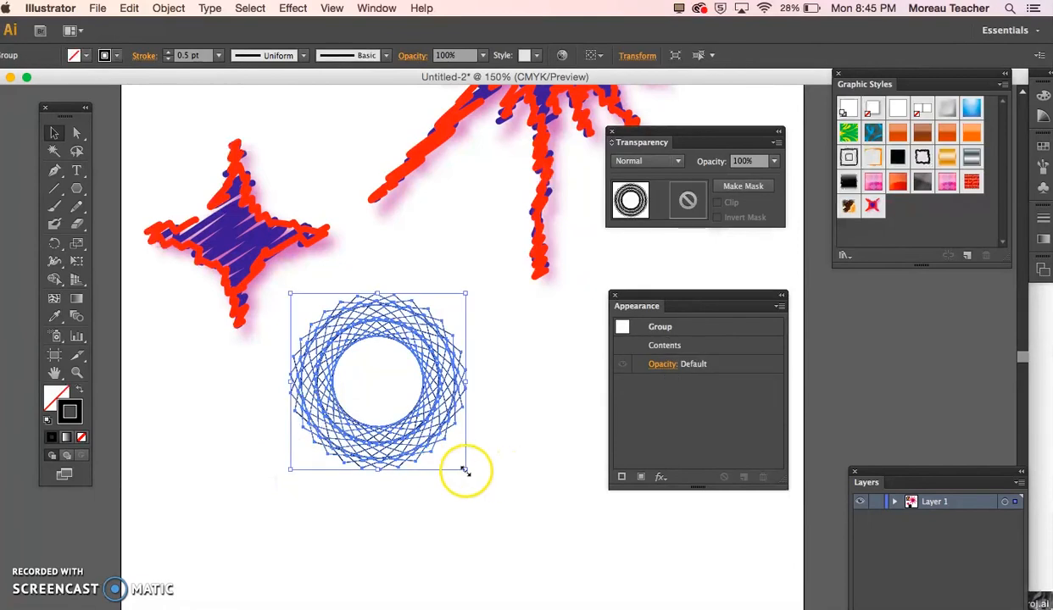
# - Enlarge the grouped ring proportionally to about 1.5 times its size, keeping it selected
pyautogui.moveTo(465, 471); pyautogui.dragTo(566, 554)
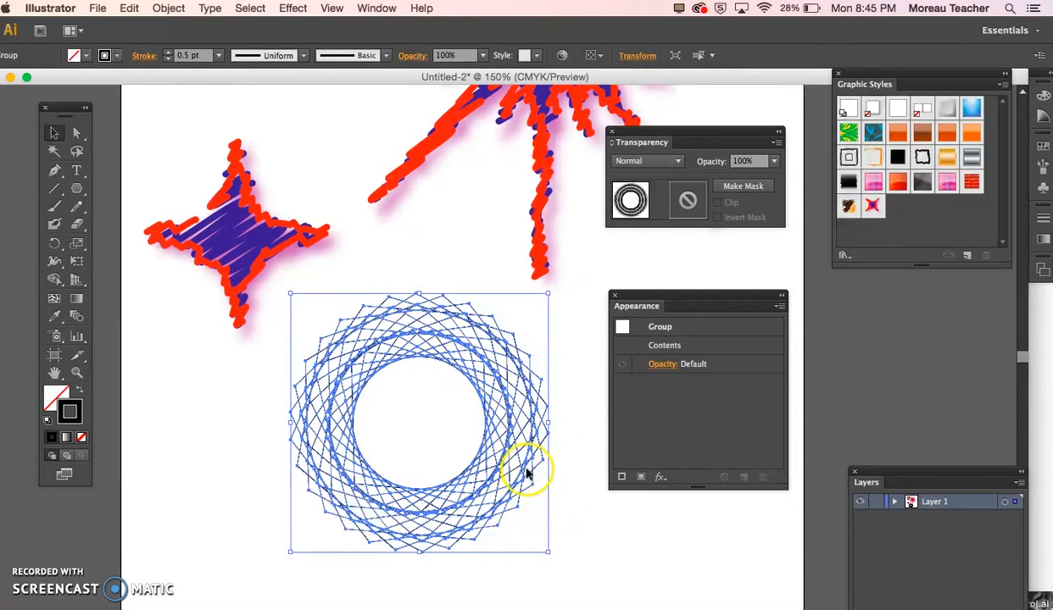
pyautogui.click(584, 510)
pyautogui.click(526, 471)
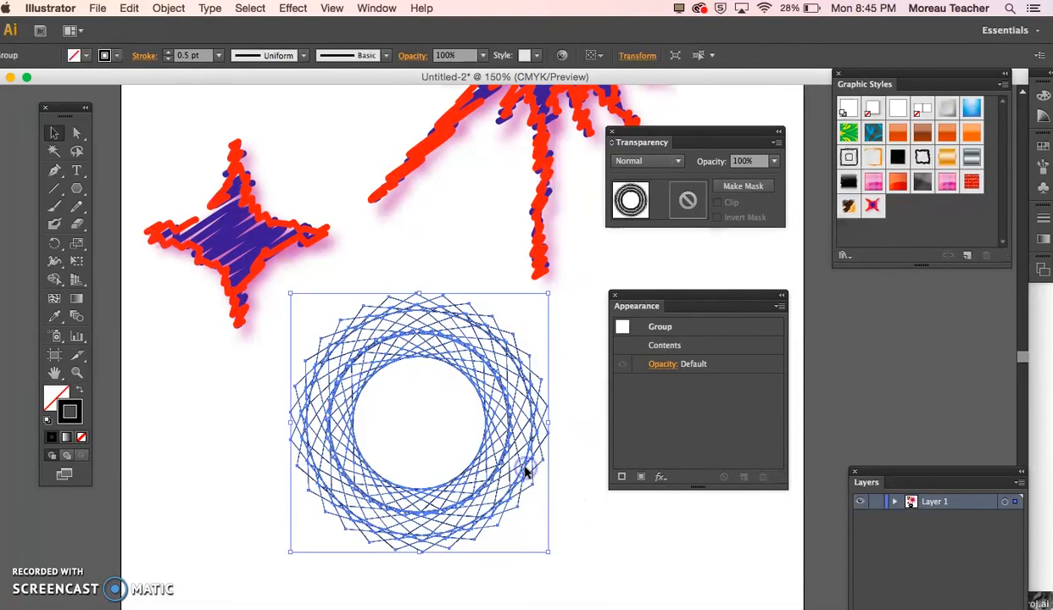
# - Set the grouped ring's stroke colour to dark blue-violet and deselect it
pyautogui.click(104, 56)
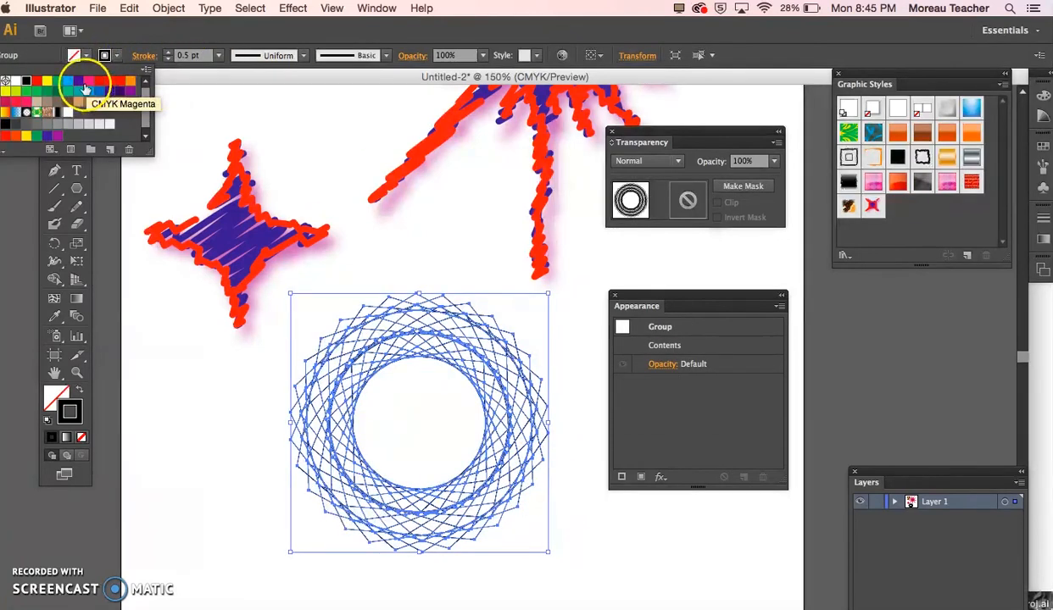
pyautogui.click(110, 93)
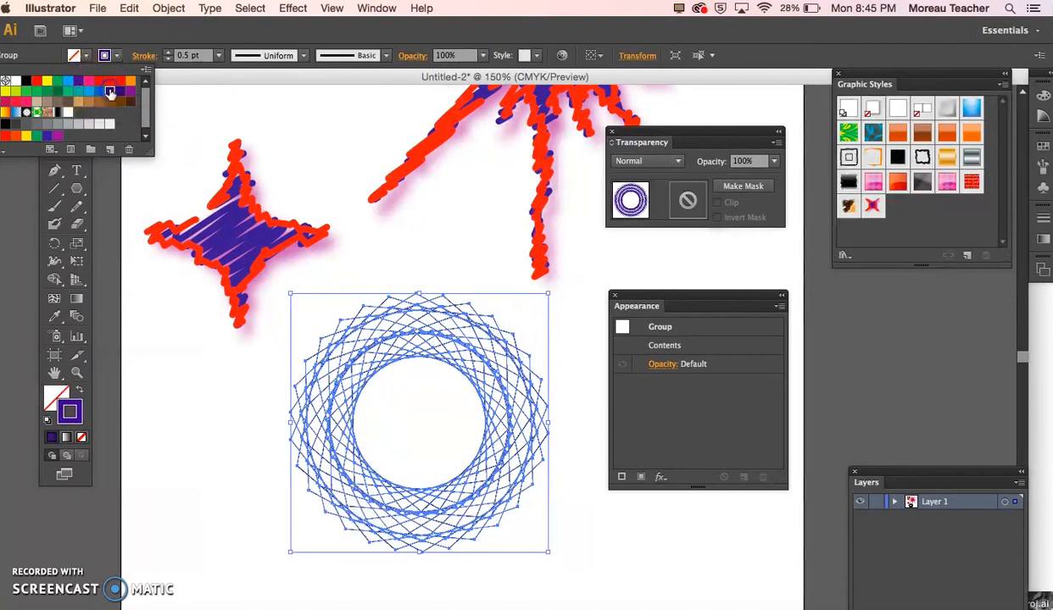
pyautogui.click(214, 349)
pyautogui.click(212, 355)
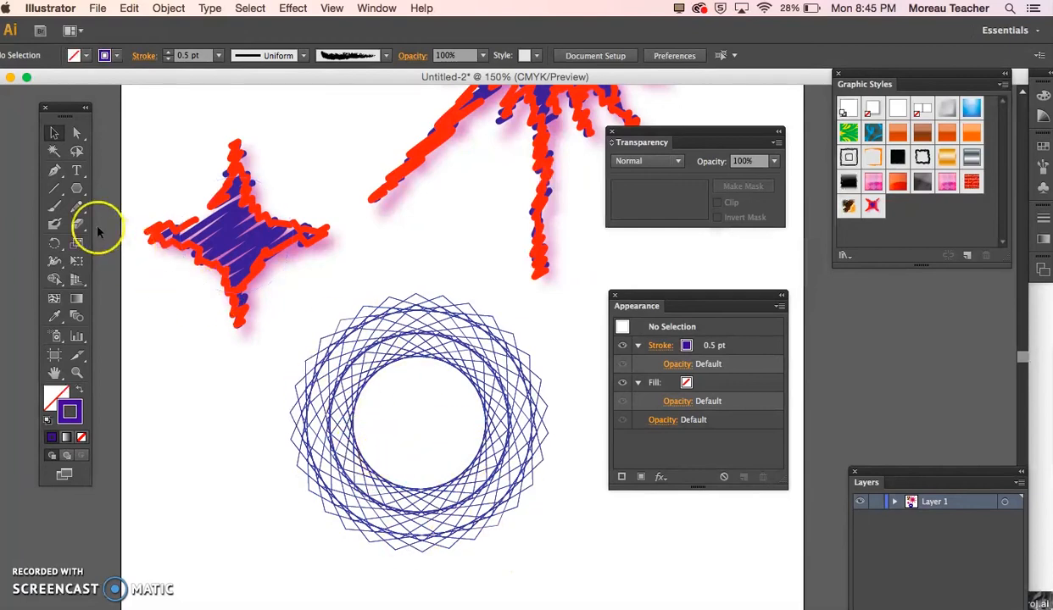
# - Draw an orange circle without a stroke, slightly smaller than the ring, and centre it over the ring
pyautogui.click(83, 196)
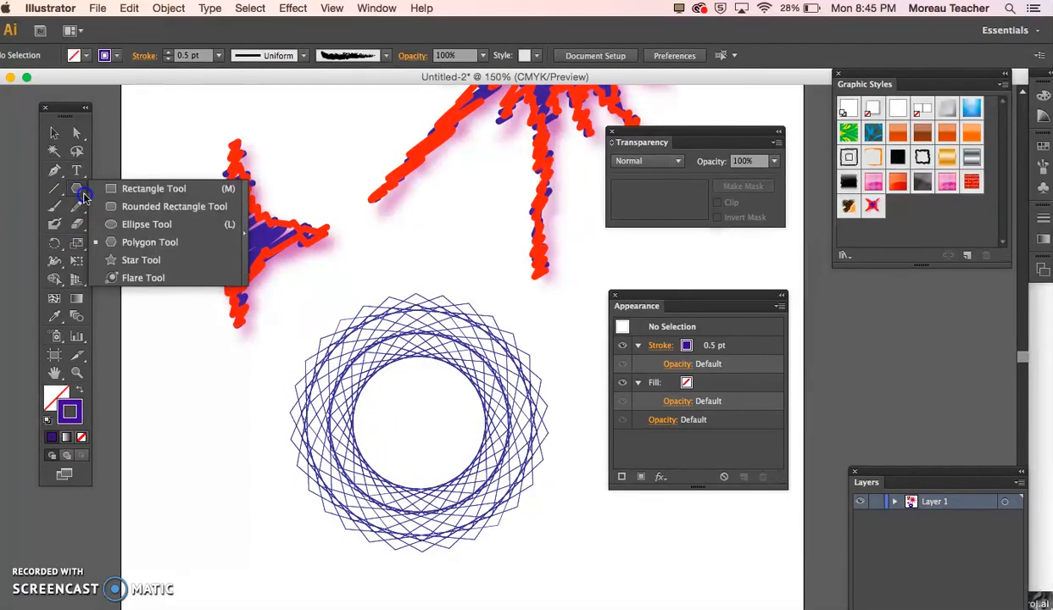
pyautogui.click(123, 223)
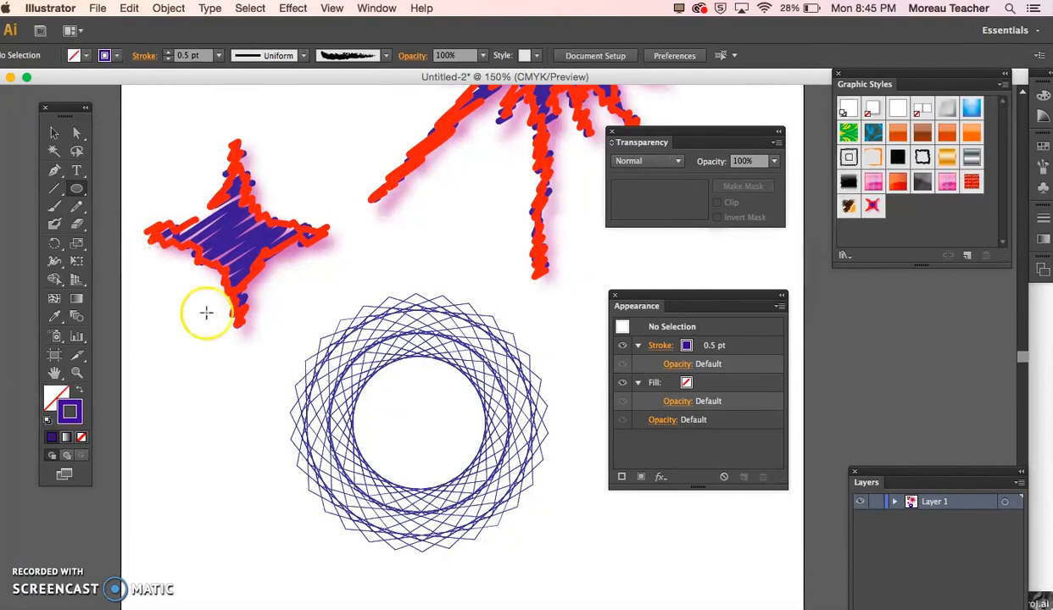
pyautogui.moveTo(413, 486); pyautogui.dragTo(178, 254)
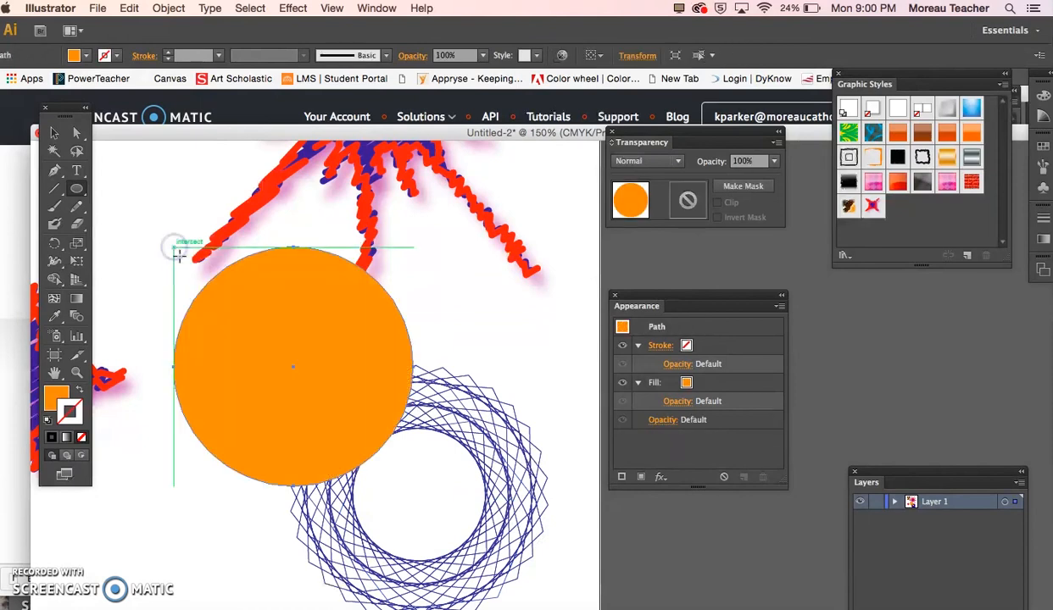
pyautogui.click(54, 133)
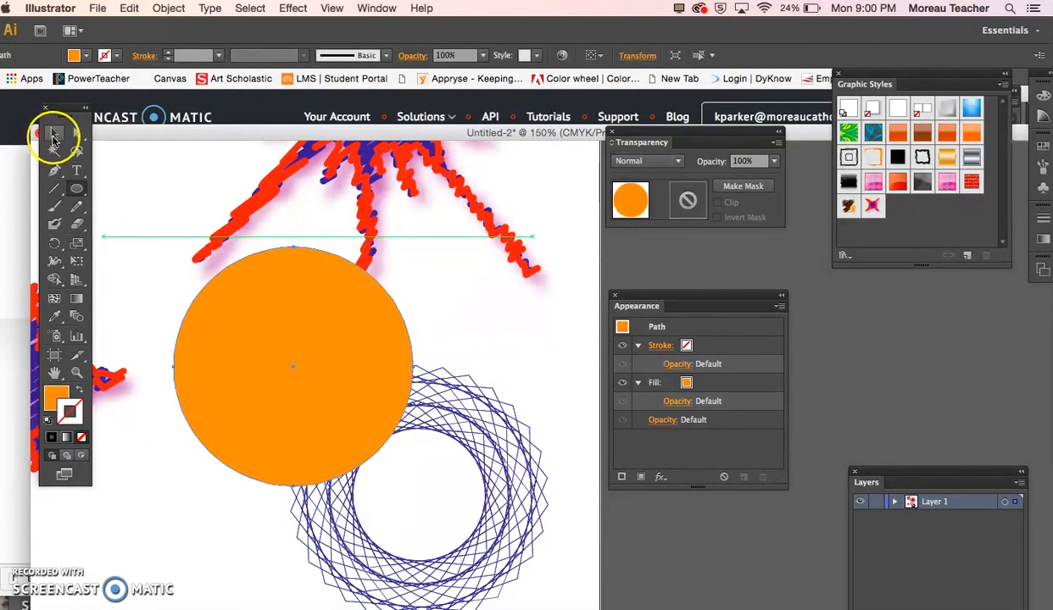
pyautogui.moveTo(252, 358); pyautogui.dragTo(413, 482)
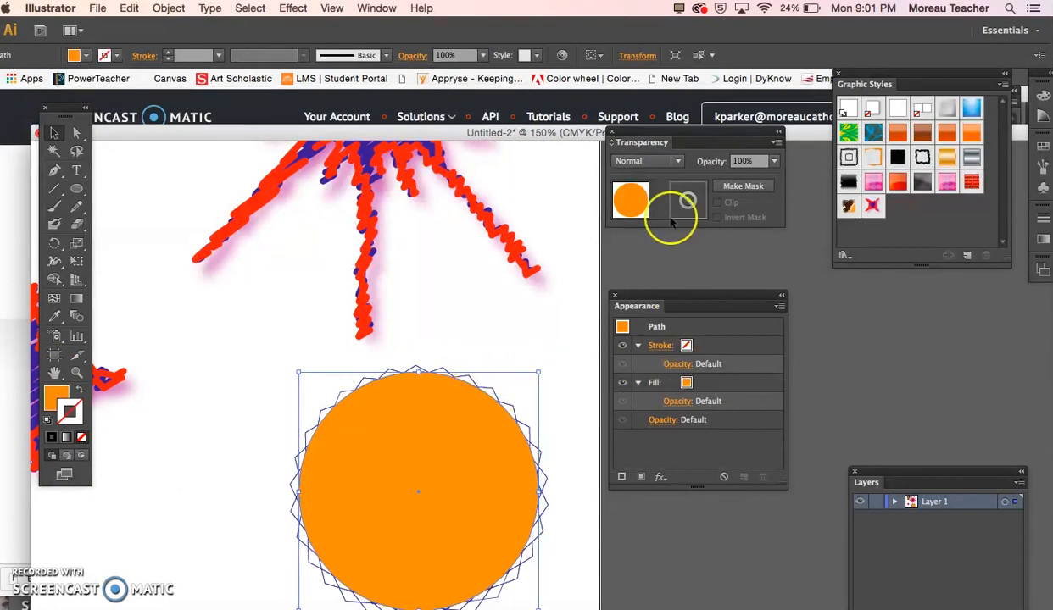
# - Set the orange circle's blending mode to Multiply and its opacity to 50%
pyautogui.click(677, 161)
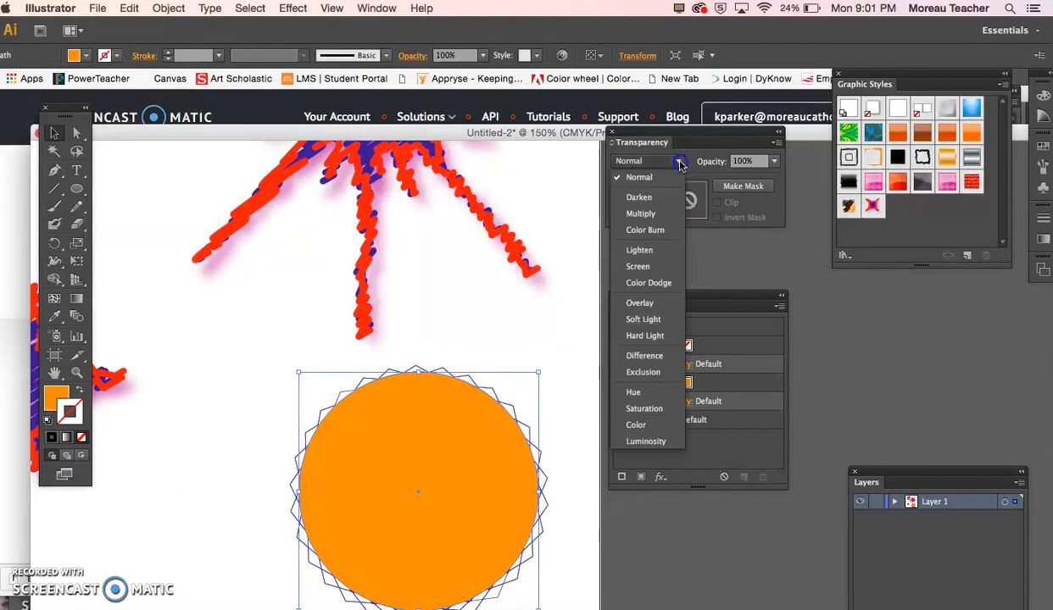
pyautogui.click(648, 213)
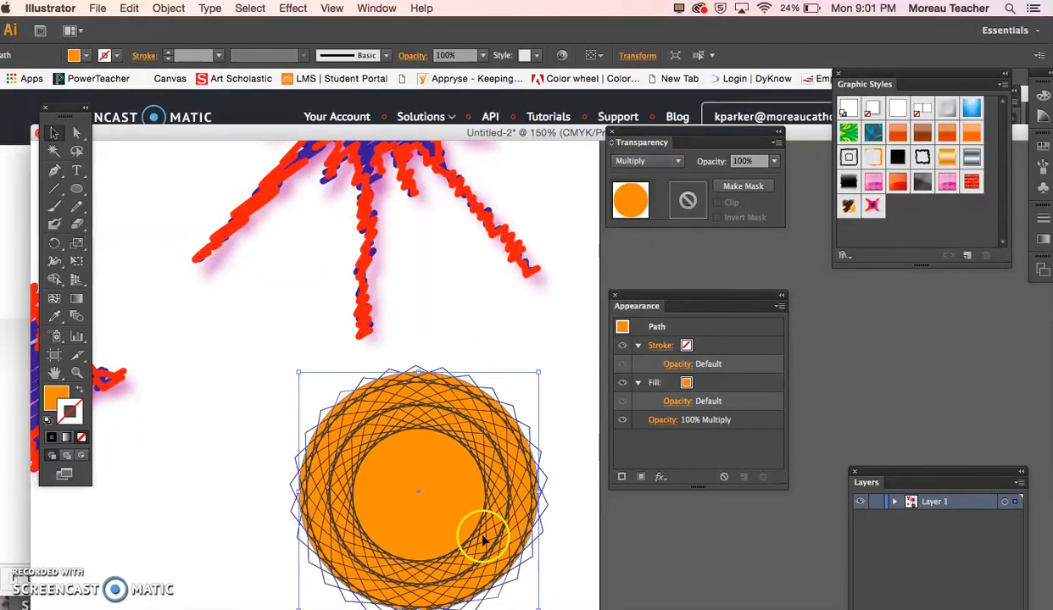
pyautogui.click(774, 162)
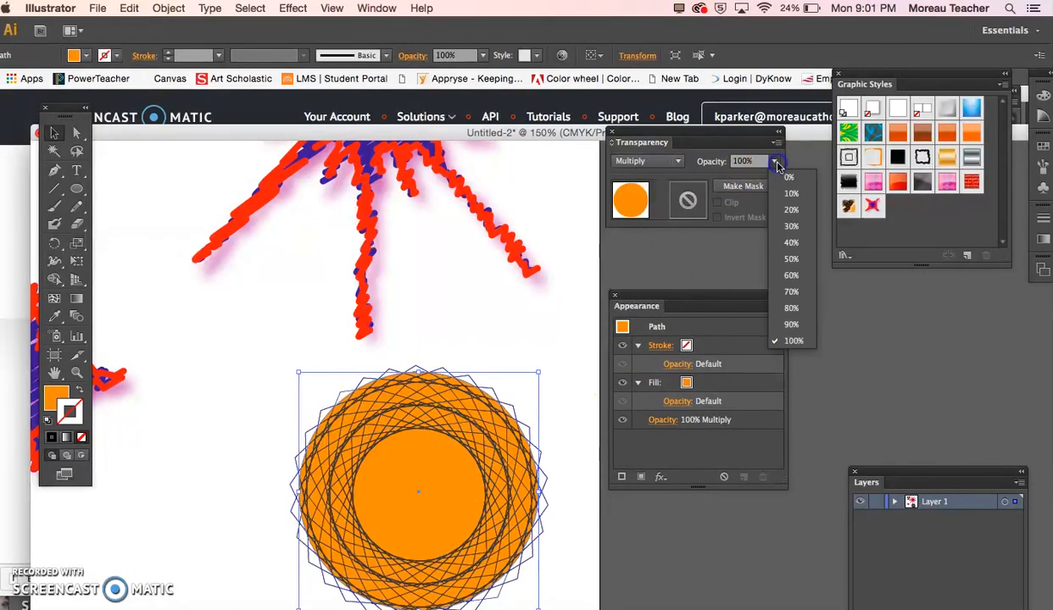
pyautogui.click(780, 258)
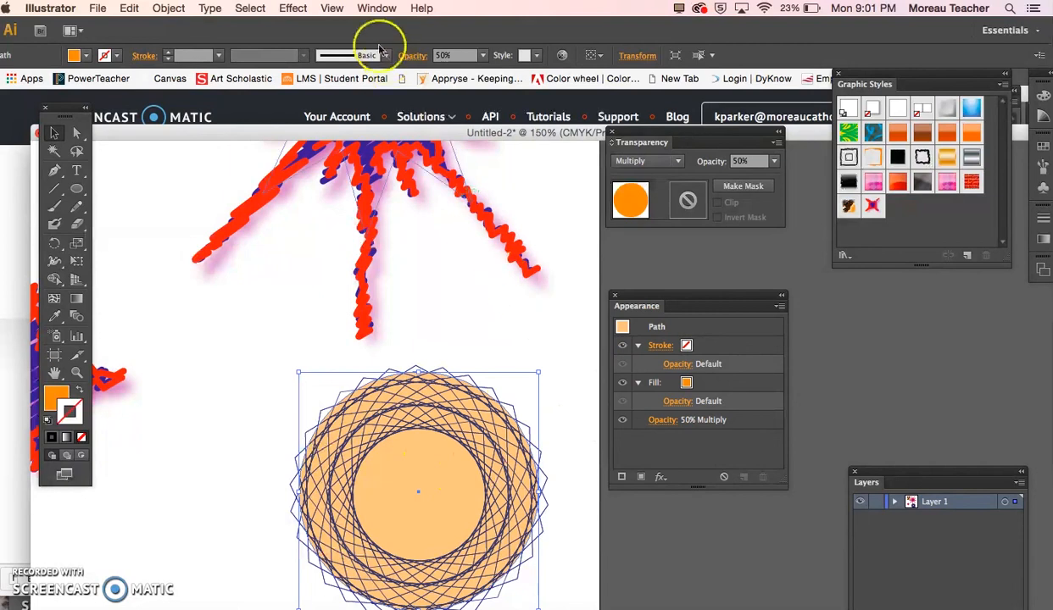
# - Apply the Twist effect and a Pucker & Bloat effect of -28% to the orange circle
pyautogui.click(291, 8)
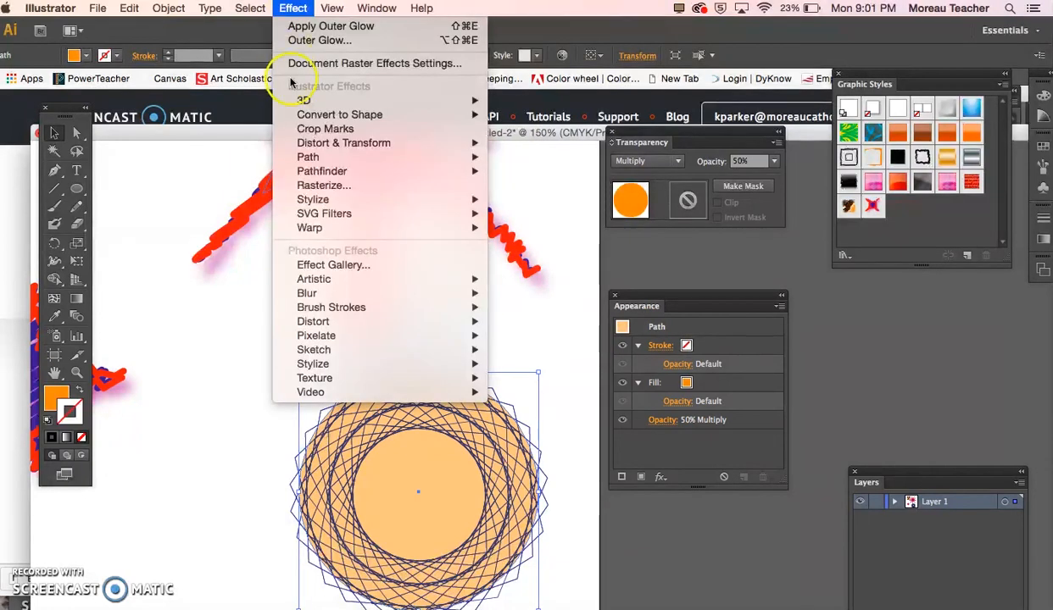
pyautogui.moveTo(303, 143)
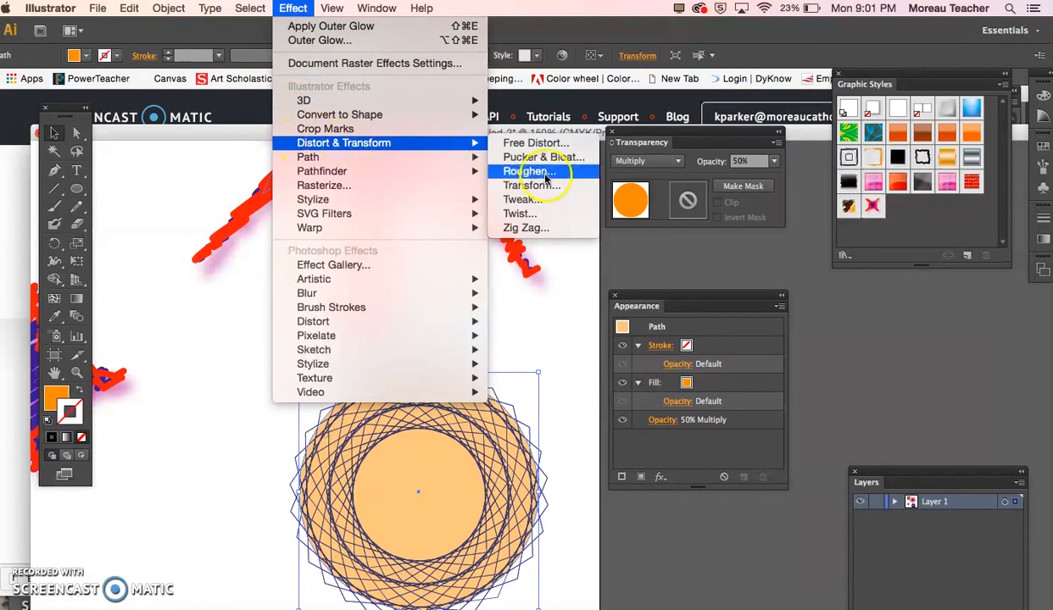
pyautogui.click(525, 214)
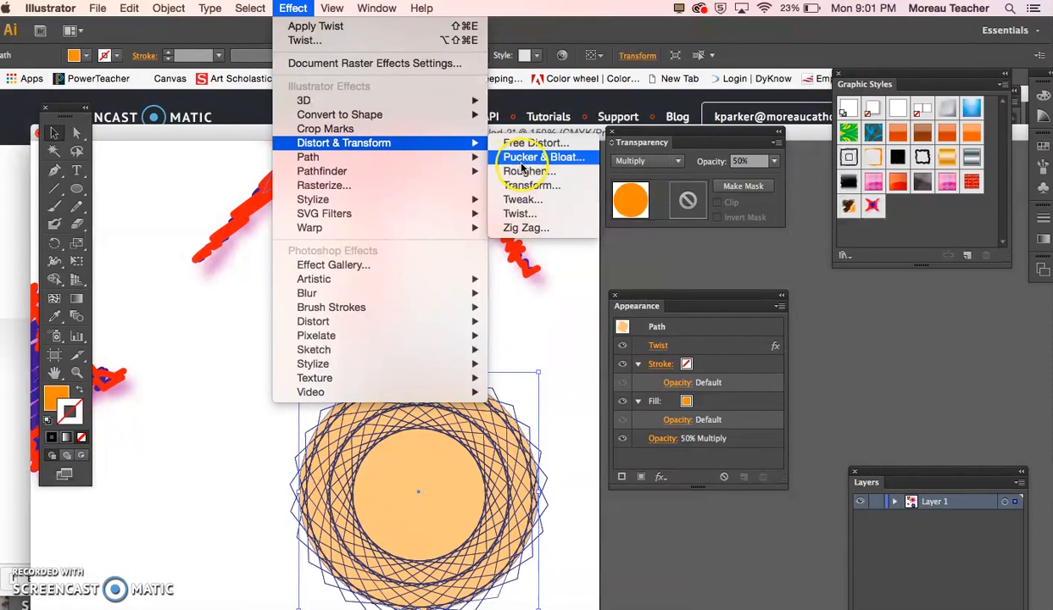
pyautogui.click(522, 158)
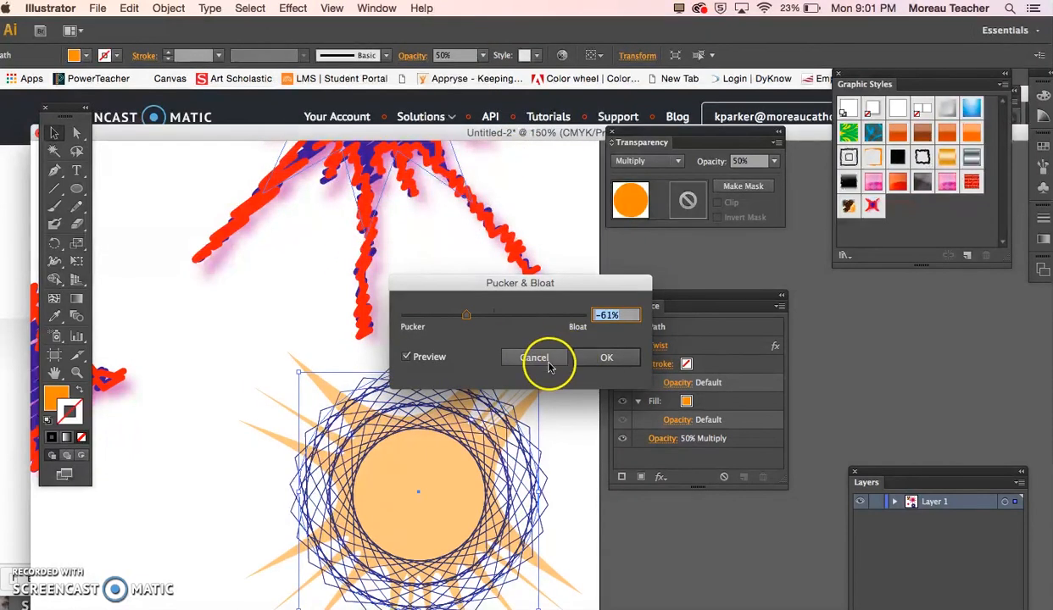
pyautogui.click(447, 317)
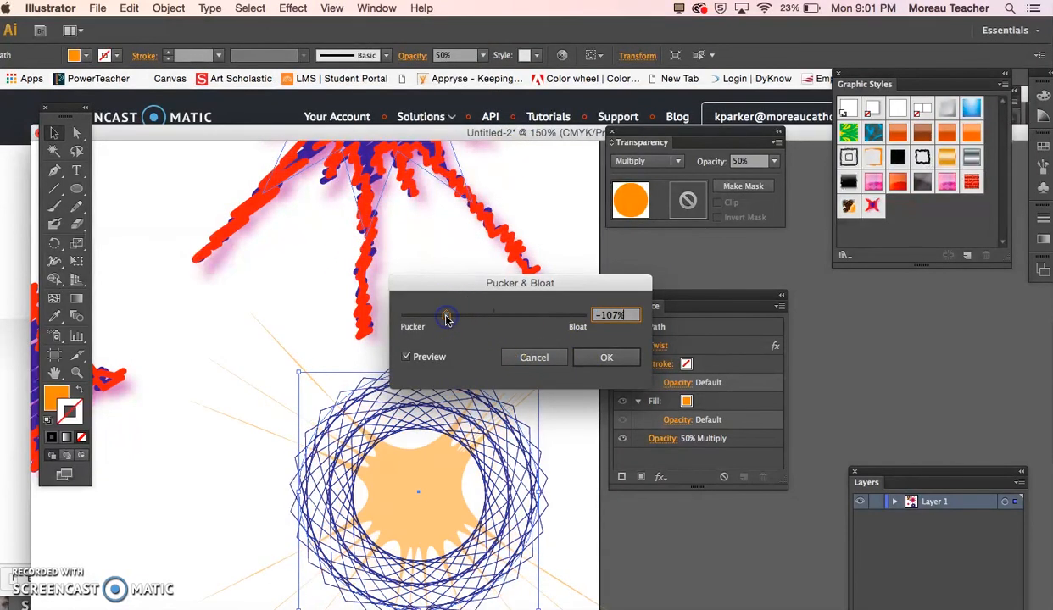
pyautogui.click(481, 315)
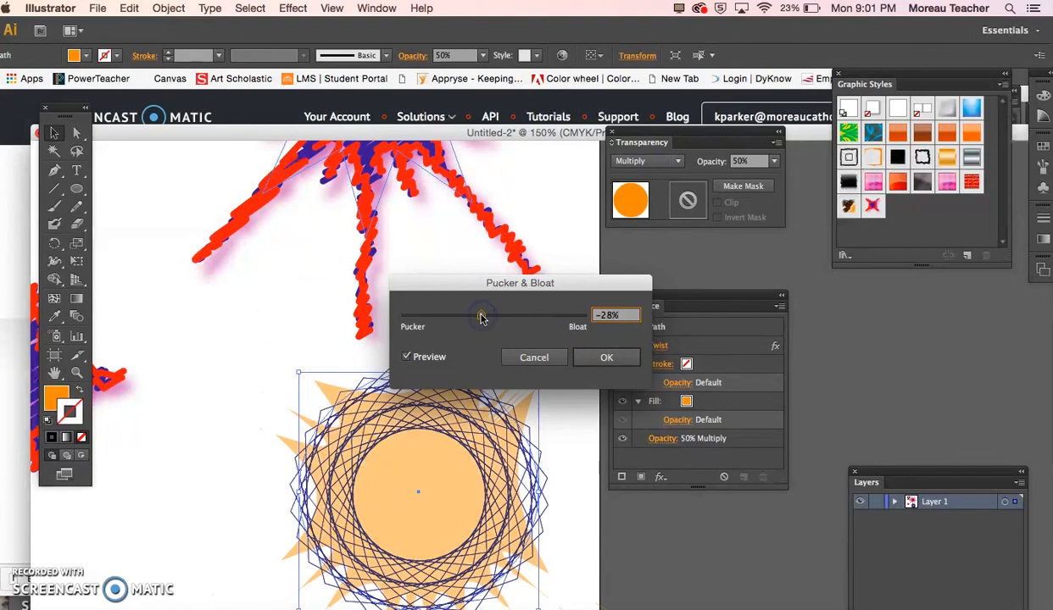
pyautogui.click(589, 359)
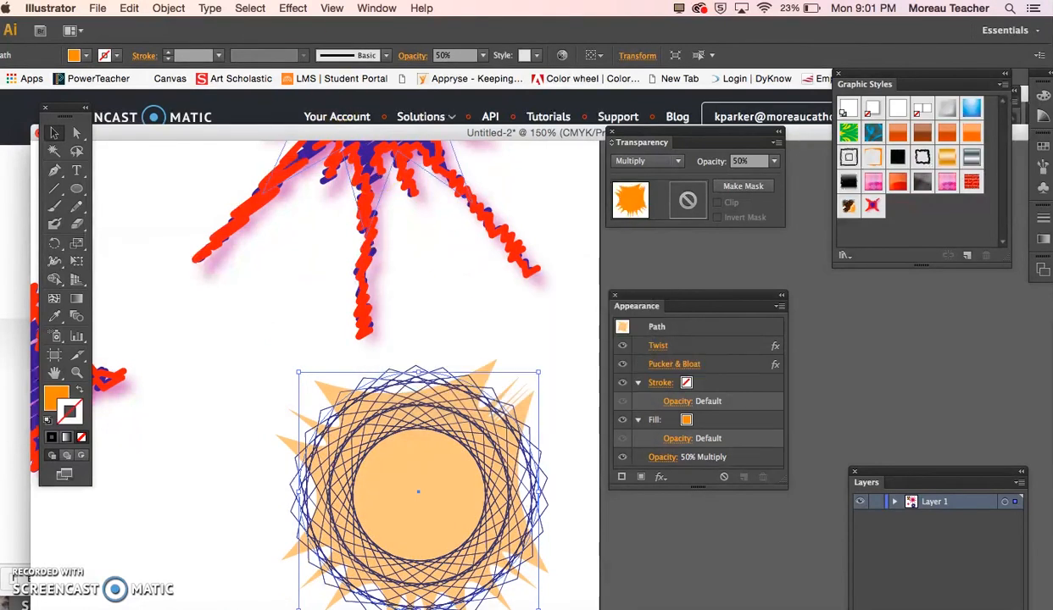
# - Add a Scribble effect with 1% curviness and 0.11 in spacing to the puckered orange shape
pyautogui.click(292, 8)
pyautogui.moveTo(340, 200)
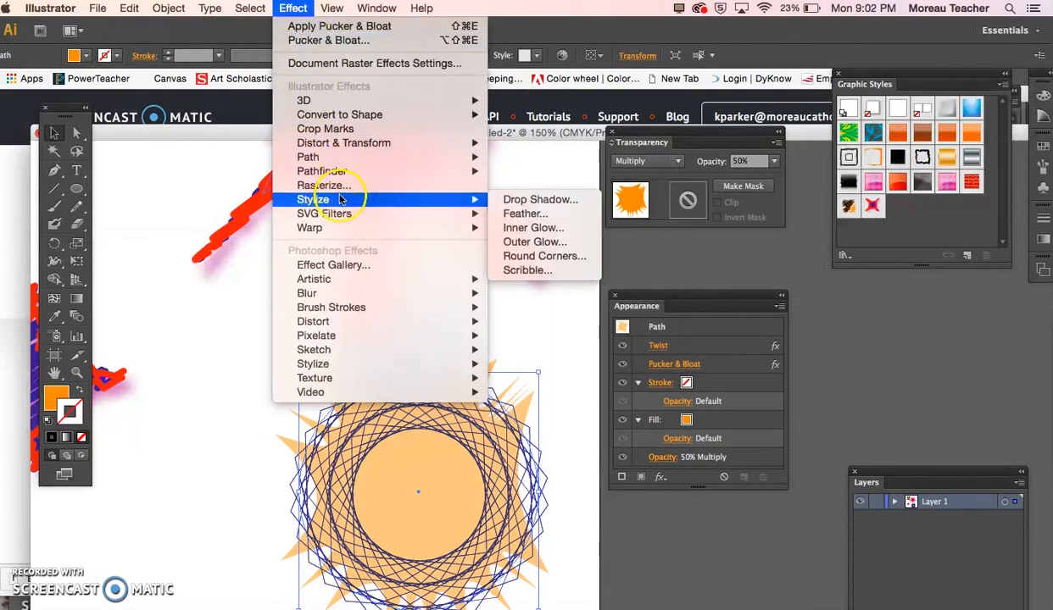
pyautogui.click(513, 272)
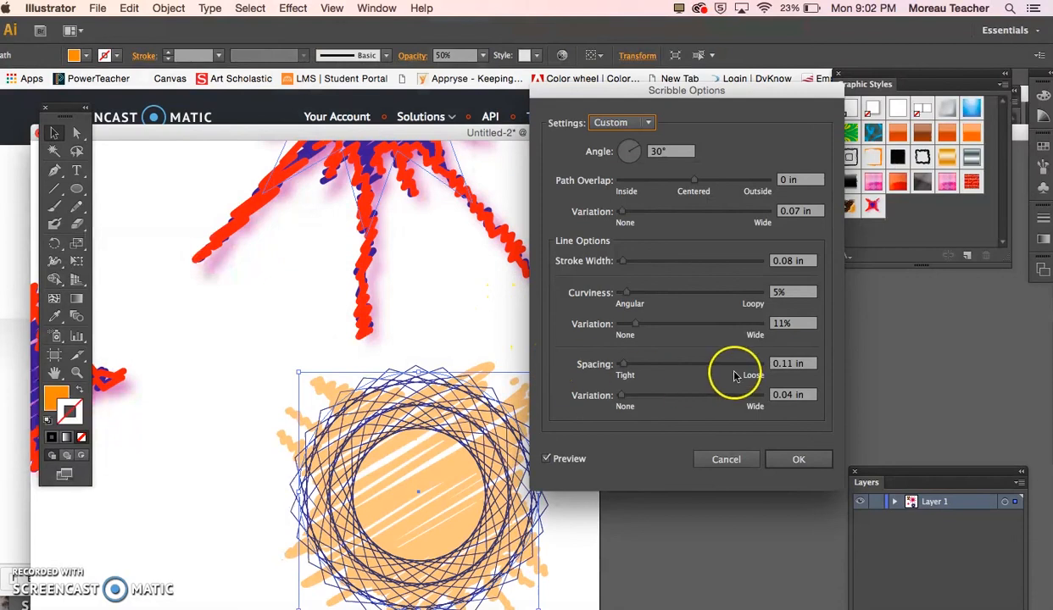
pyautogui.click(622, 294)
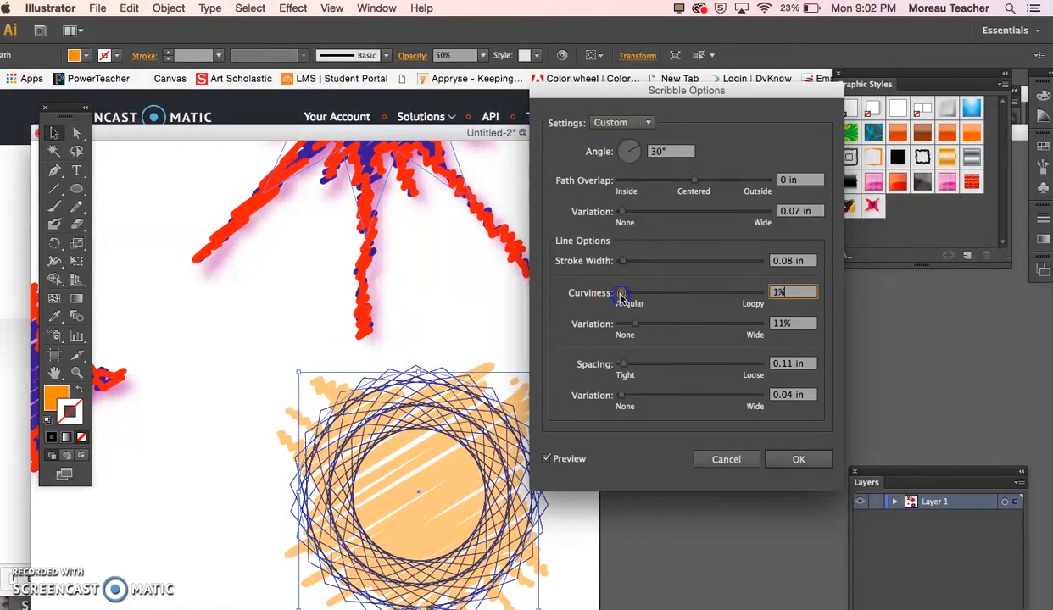
pyautogui.click(623, 364)
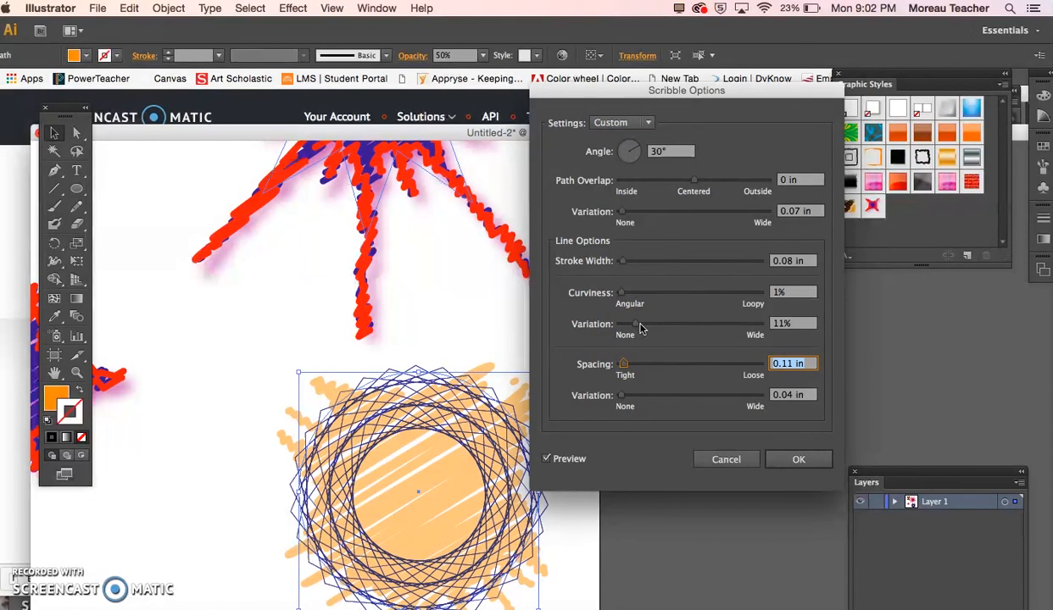
pyautogui.click(641, 327)
pyautogui.click(796, 458)
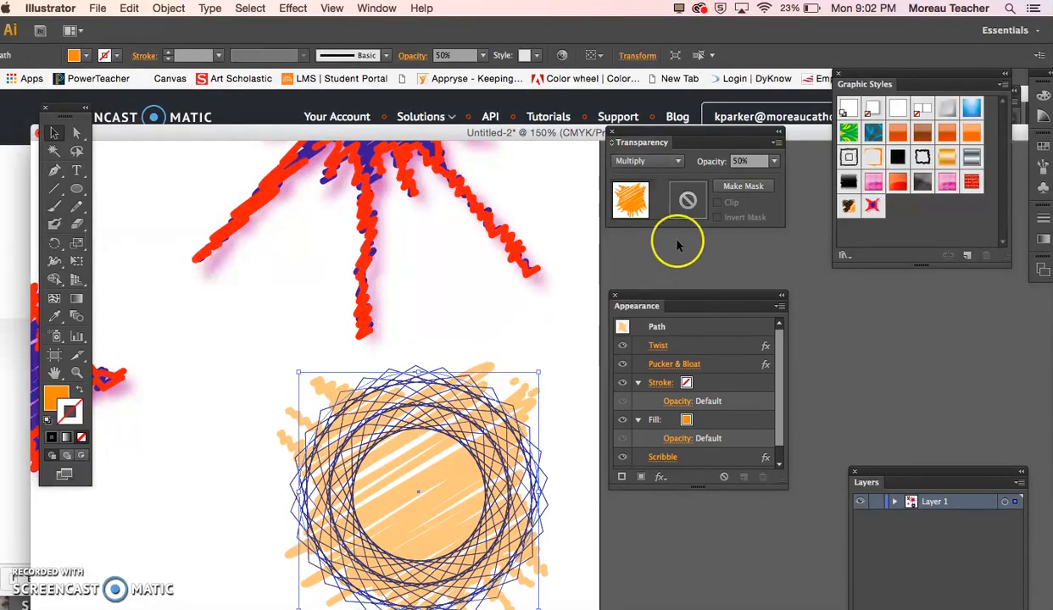
# - Lower the scribbled orange shape's opacity to 30% and deselect it
pyautogui.click(477, 295)
pyautogui.click(516, 397)
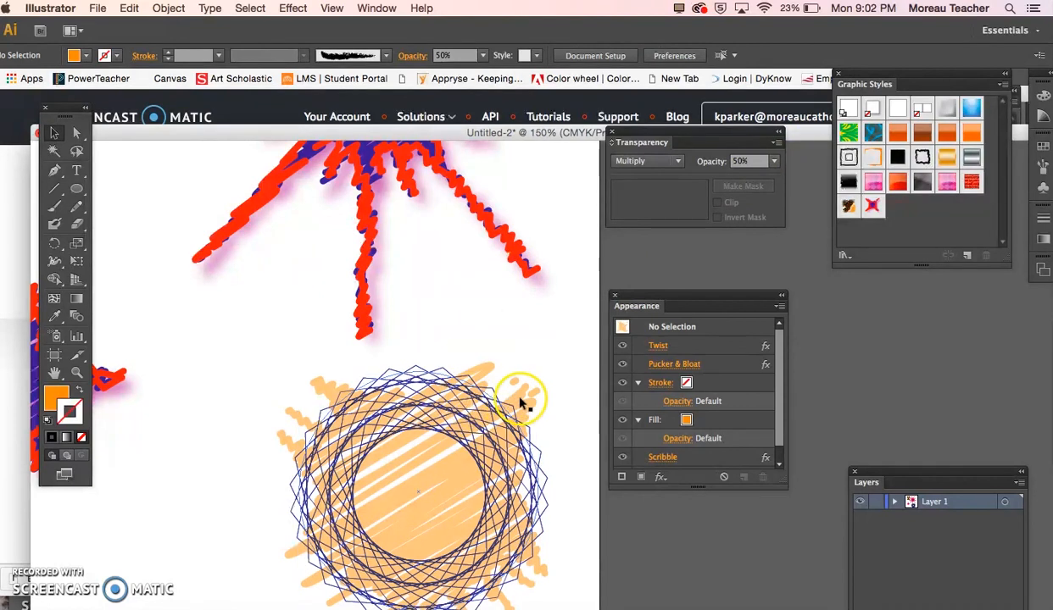
pyautogui.click(776, 162)
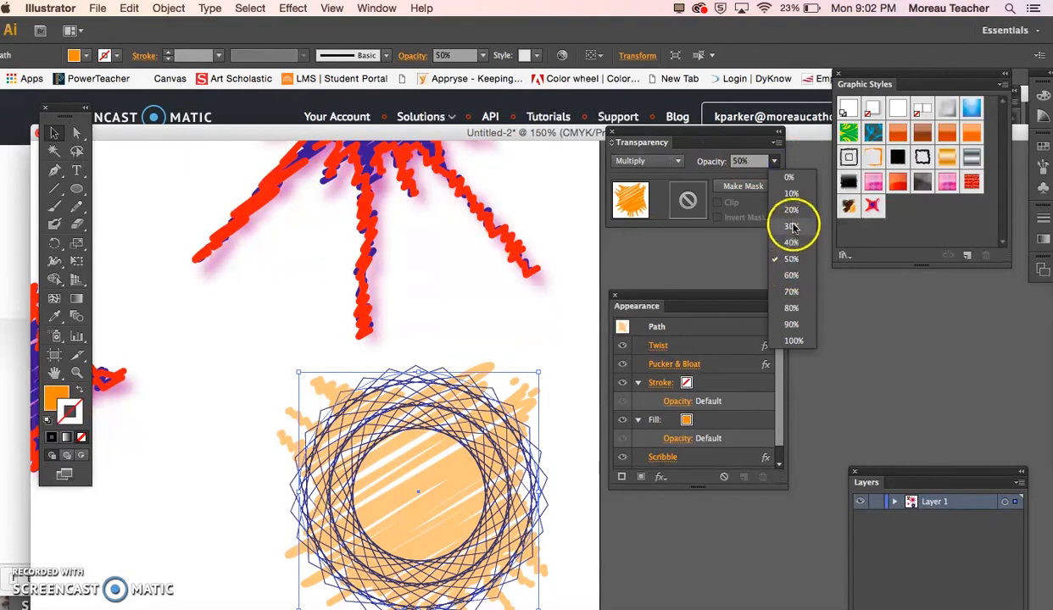
pyautogui.click(792, 227)
pyautogui.click(579, 331)
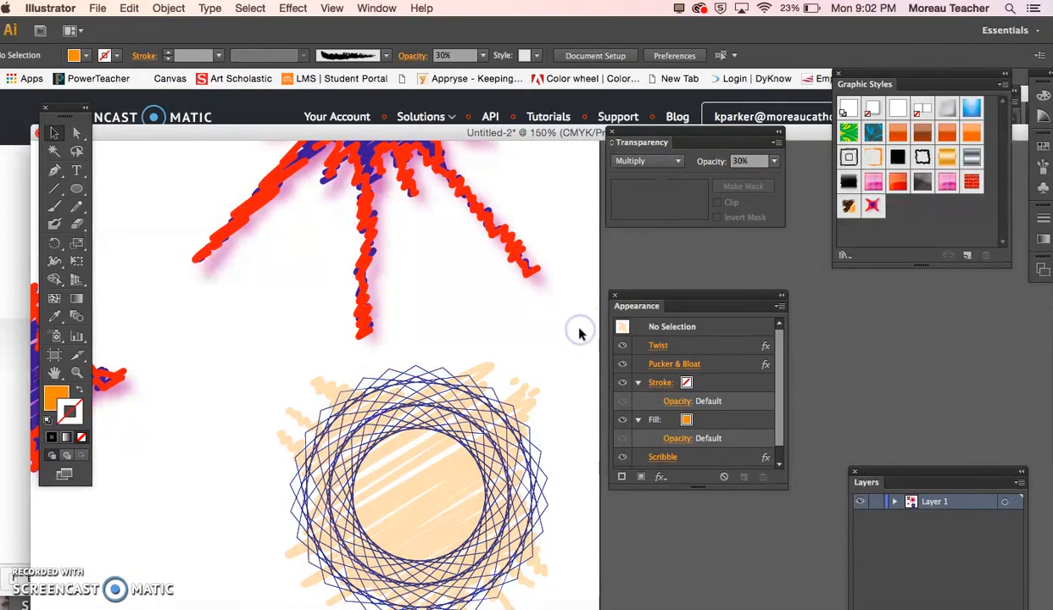
pyautogui.press('super+minus')
pyautogui.press('super+minus')
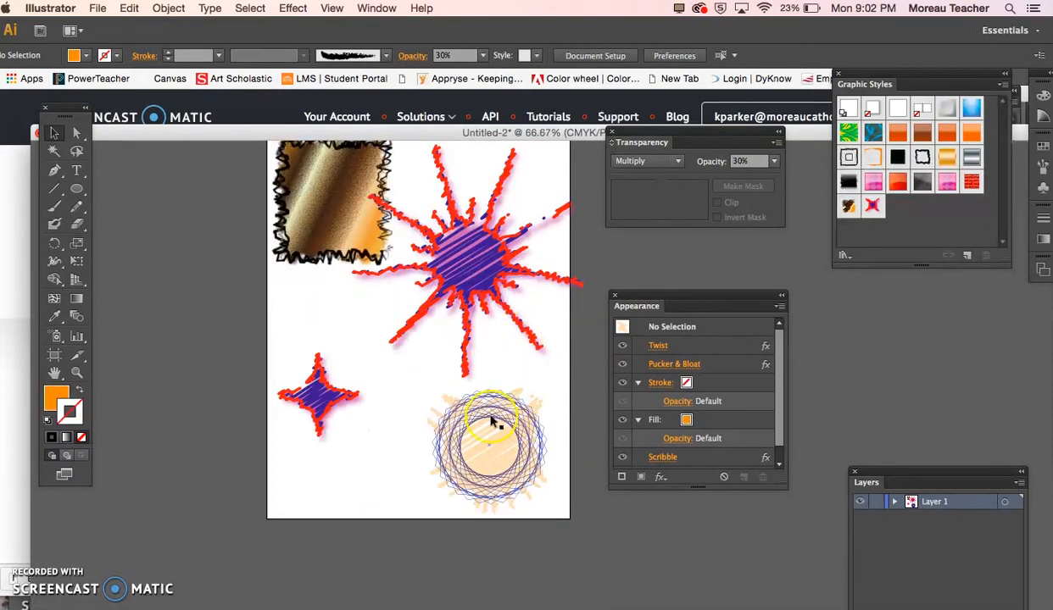